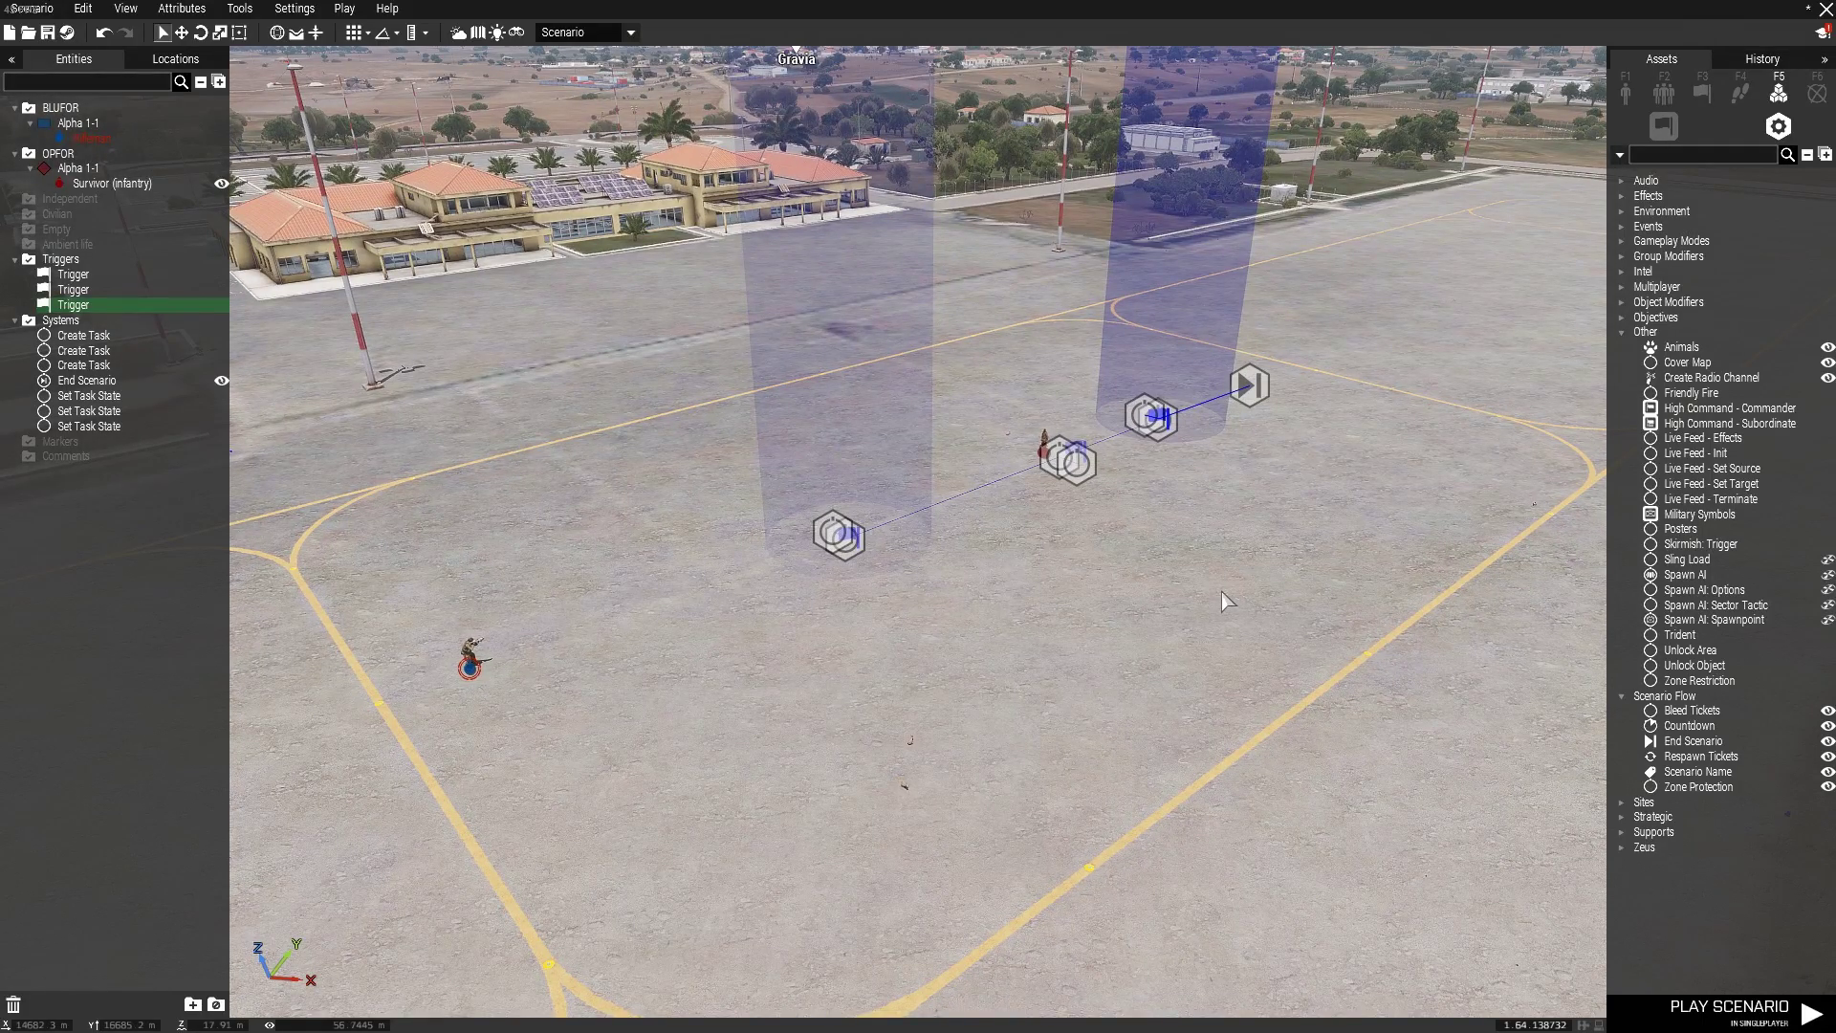
Play the scenario in singleplayer and walk the soldier with the pistol drawn to the first task area
{"action": "right_click_drag", "start_coordinate": [1213, 530], "coordinate": [1027, 416]}
{"action": "left_click", "coordinate": [1676, 1026]}
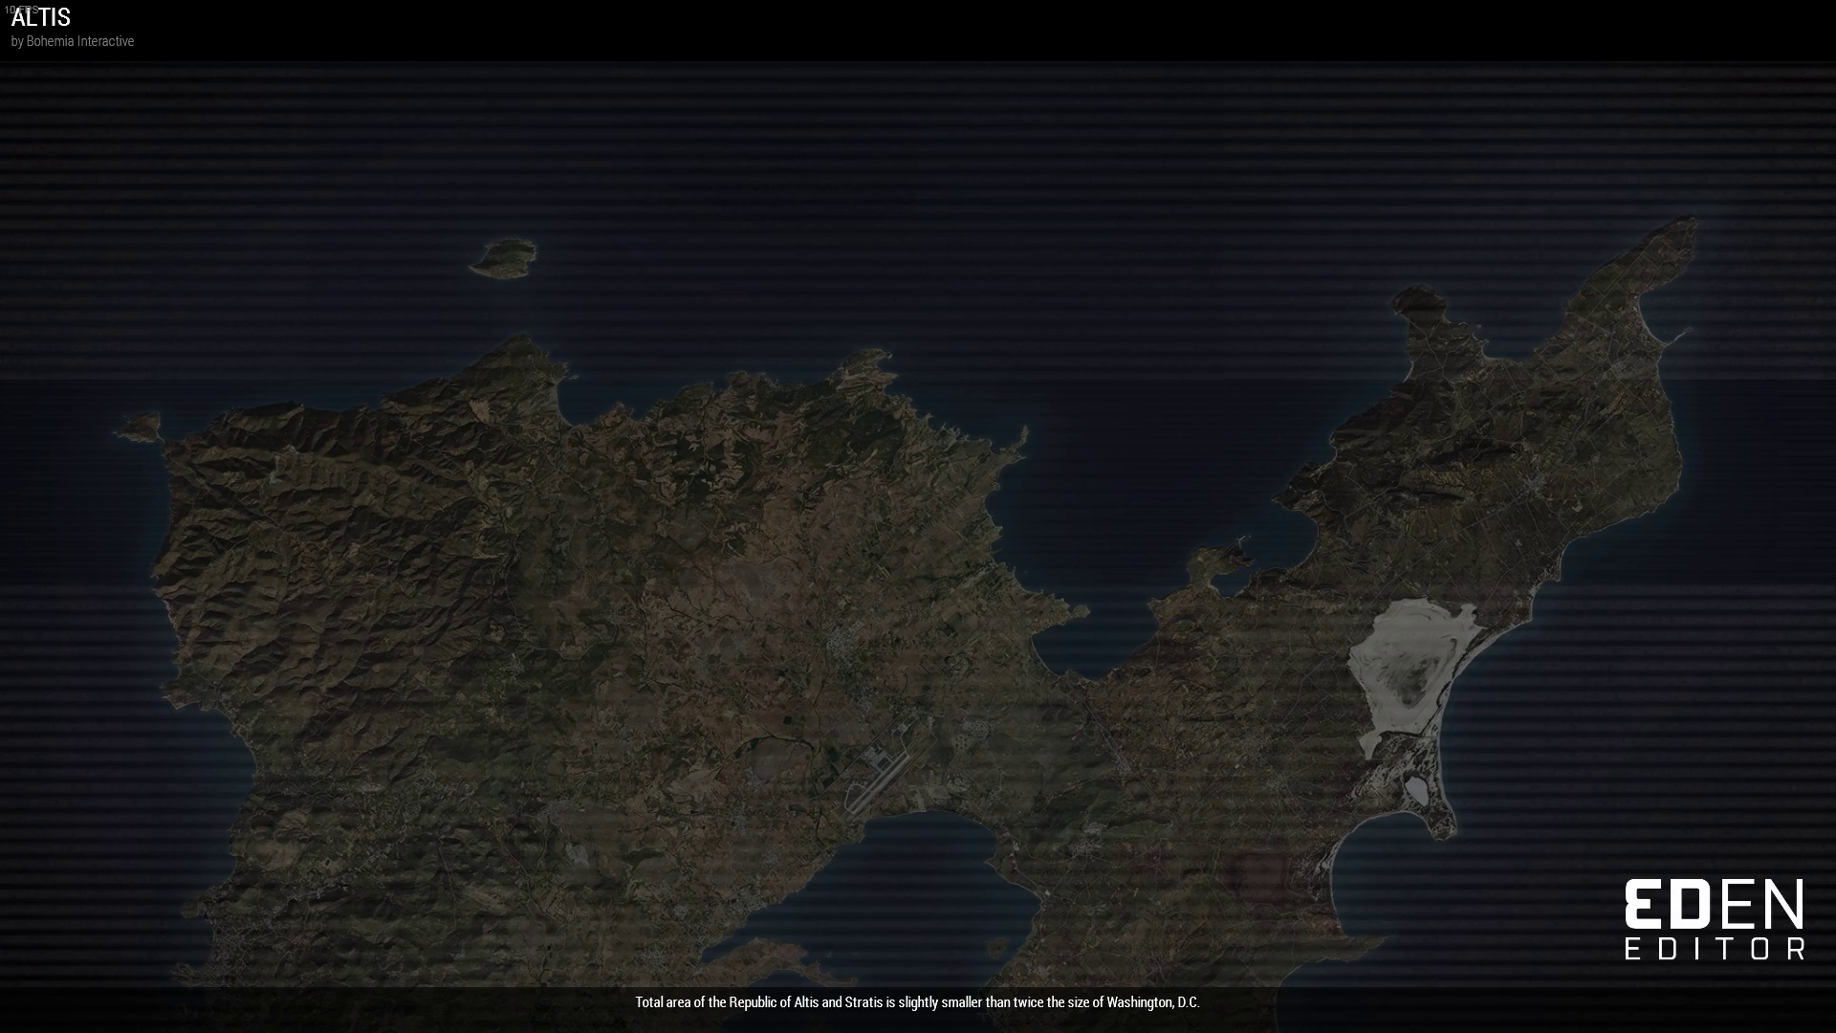
{"action": "key", "text": "KP_Enter"}
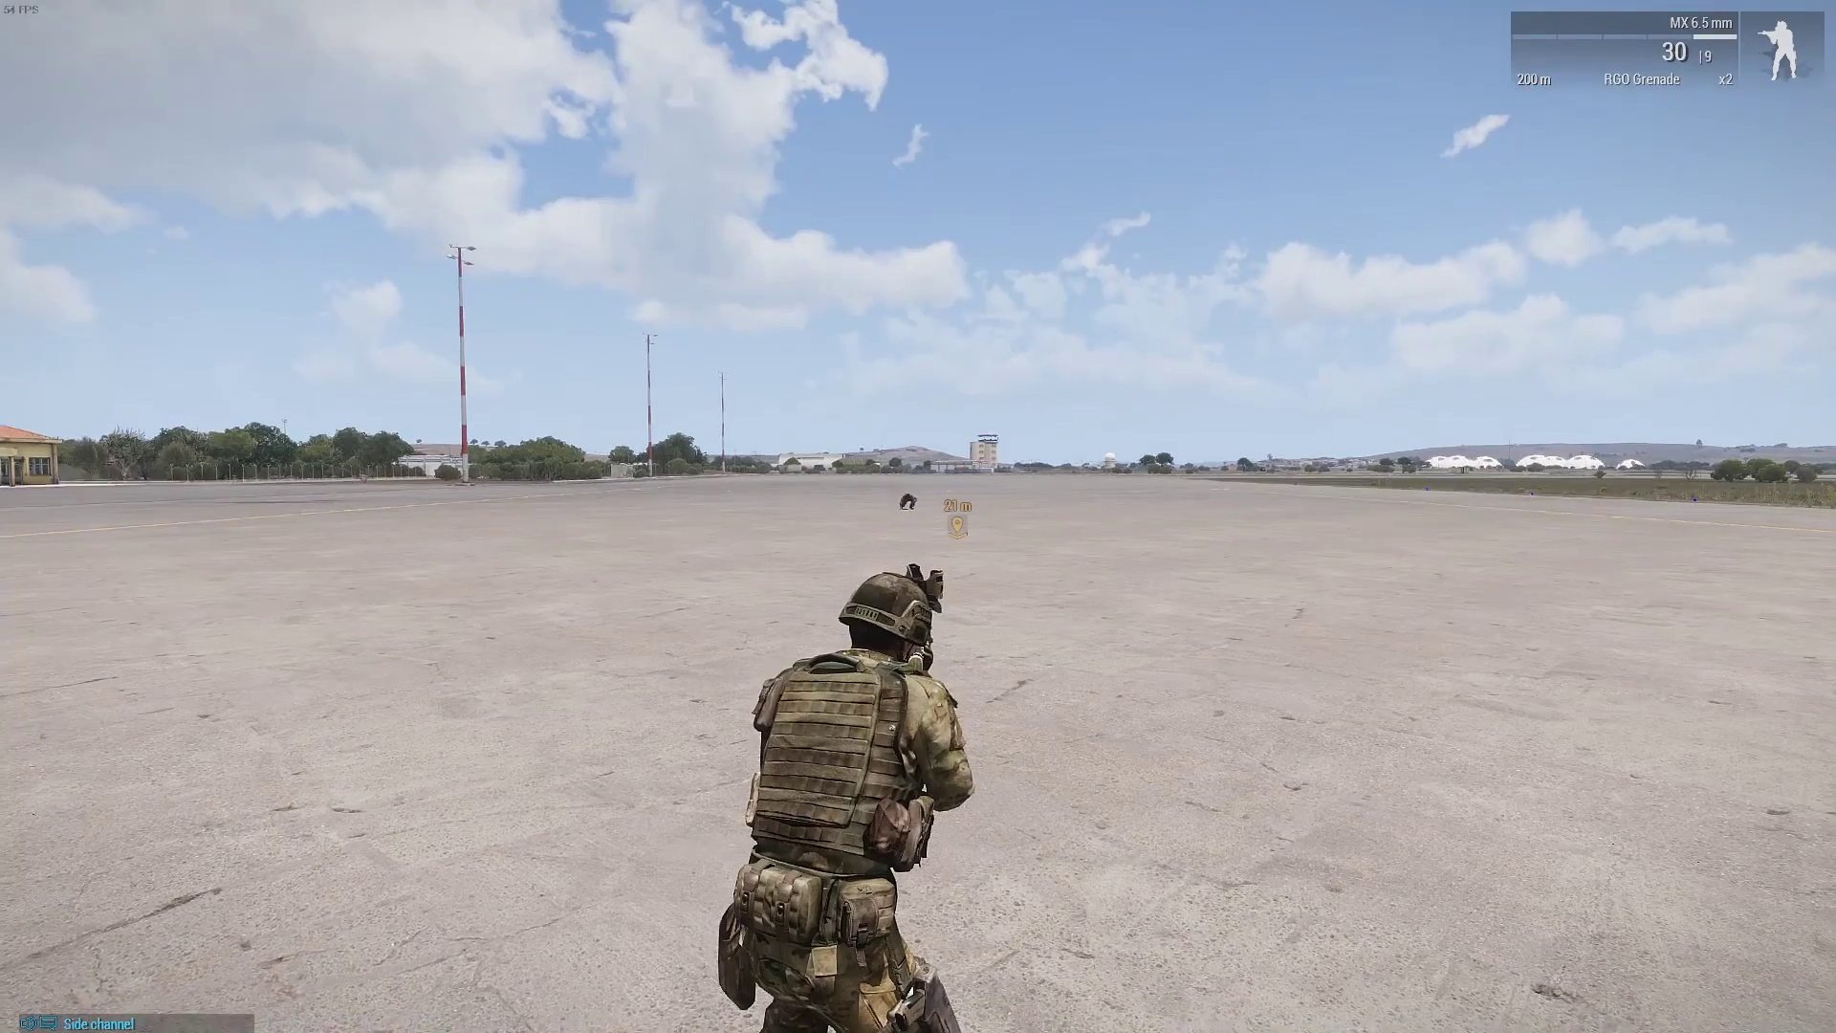
{"action": "key", "text": "2"}
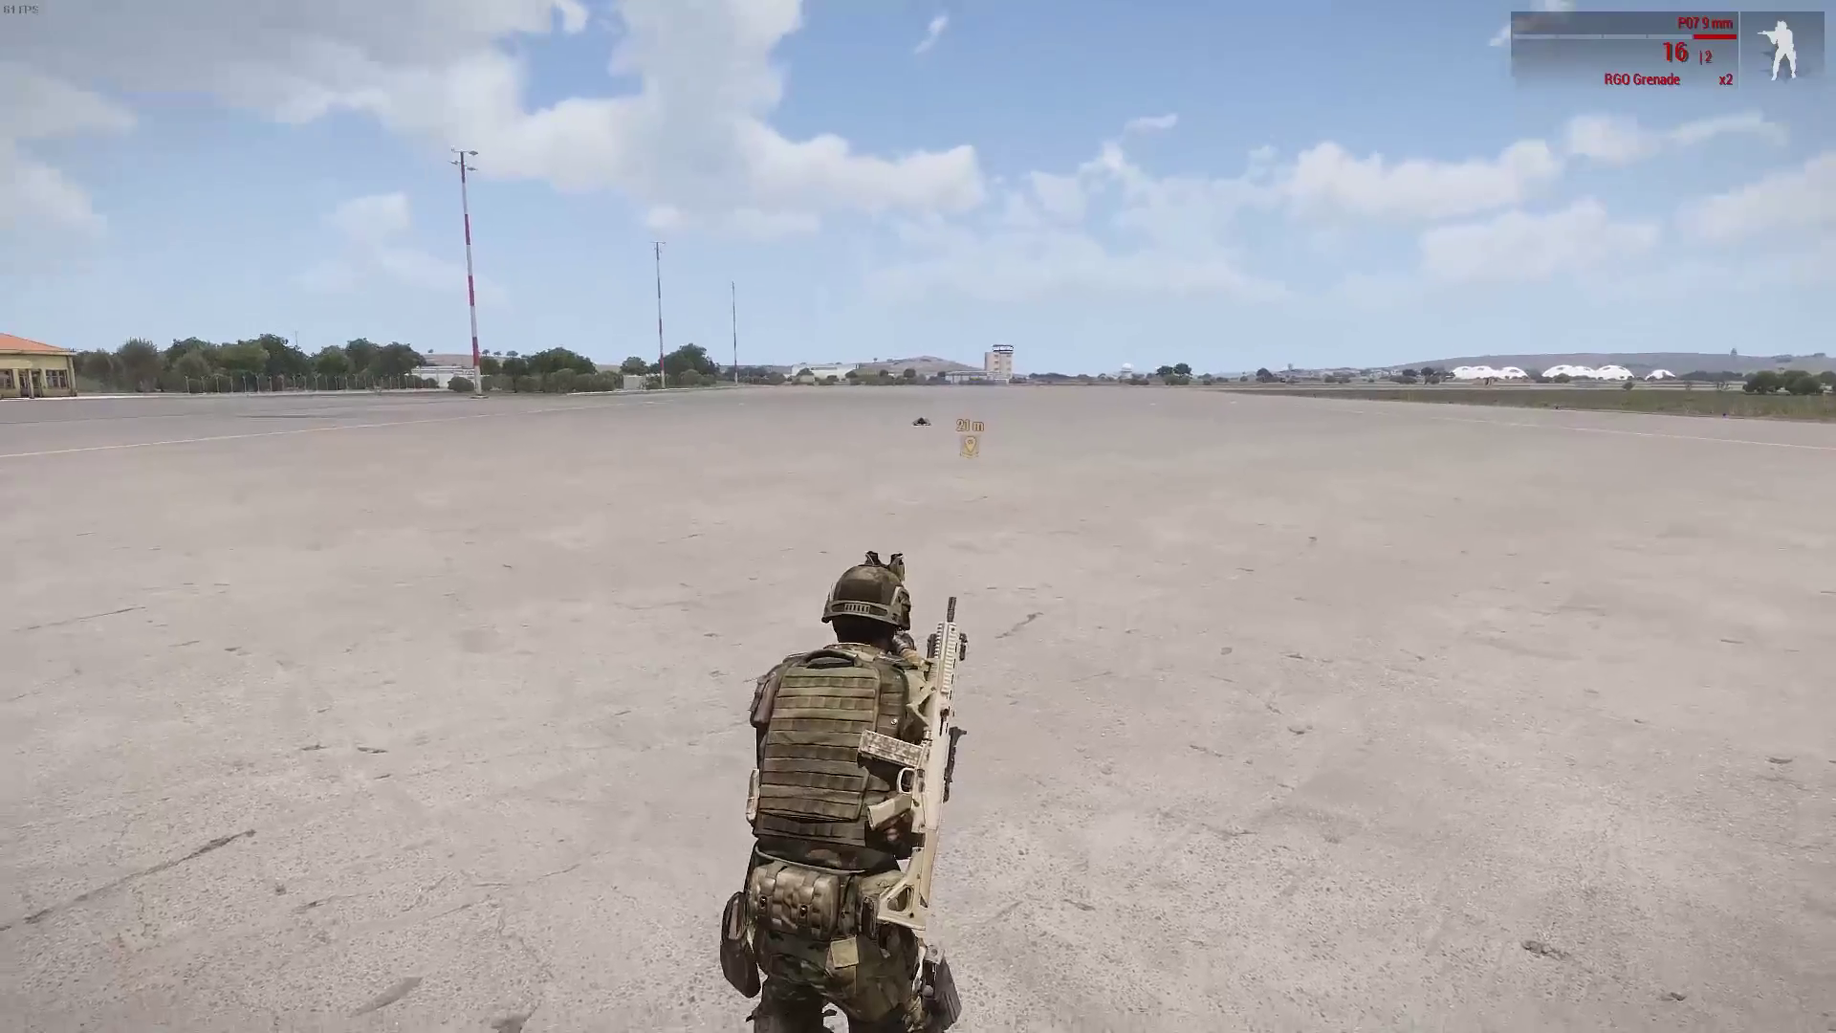
{"action": "key", "text": "w"}
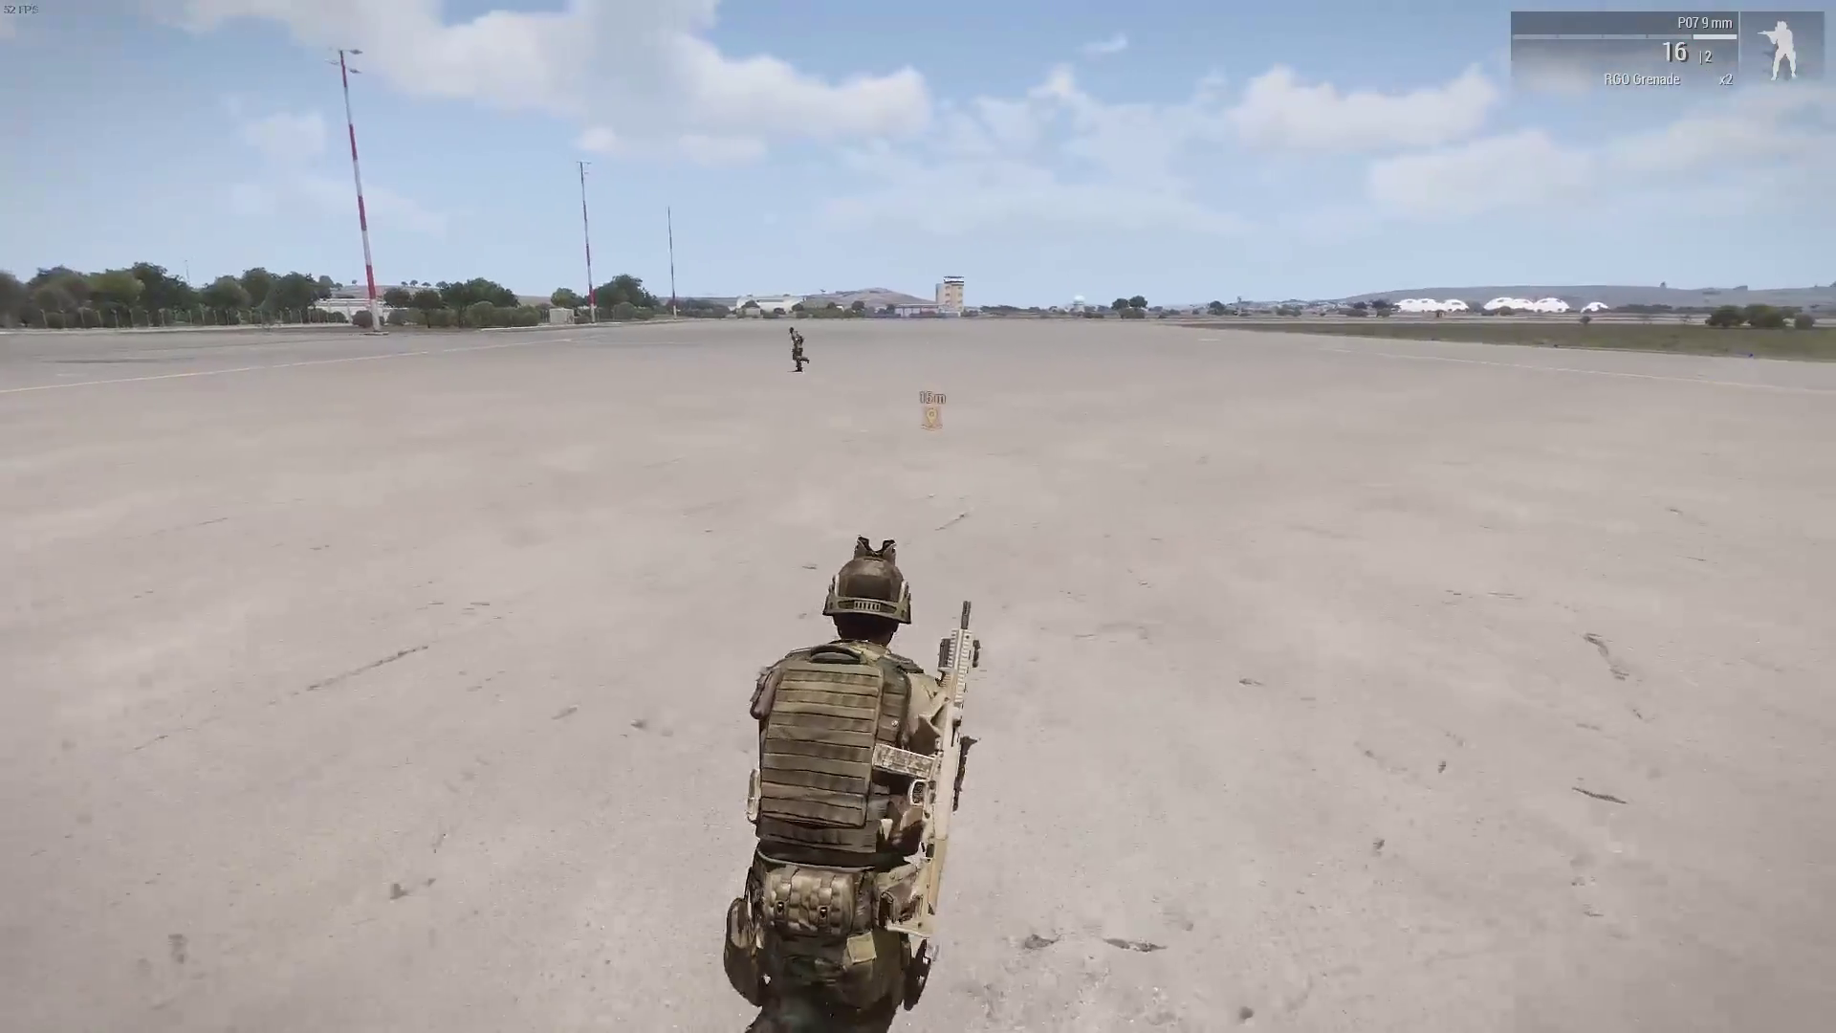
{"action": "key", "text": "w"}
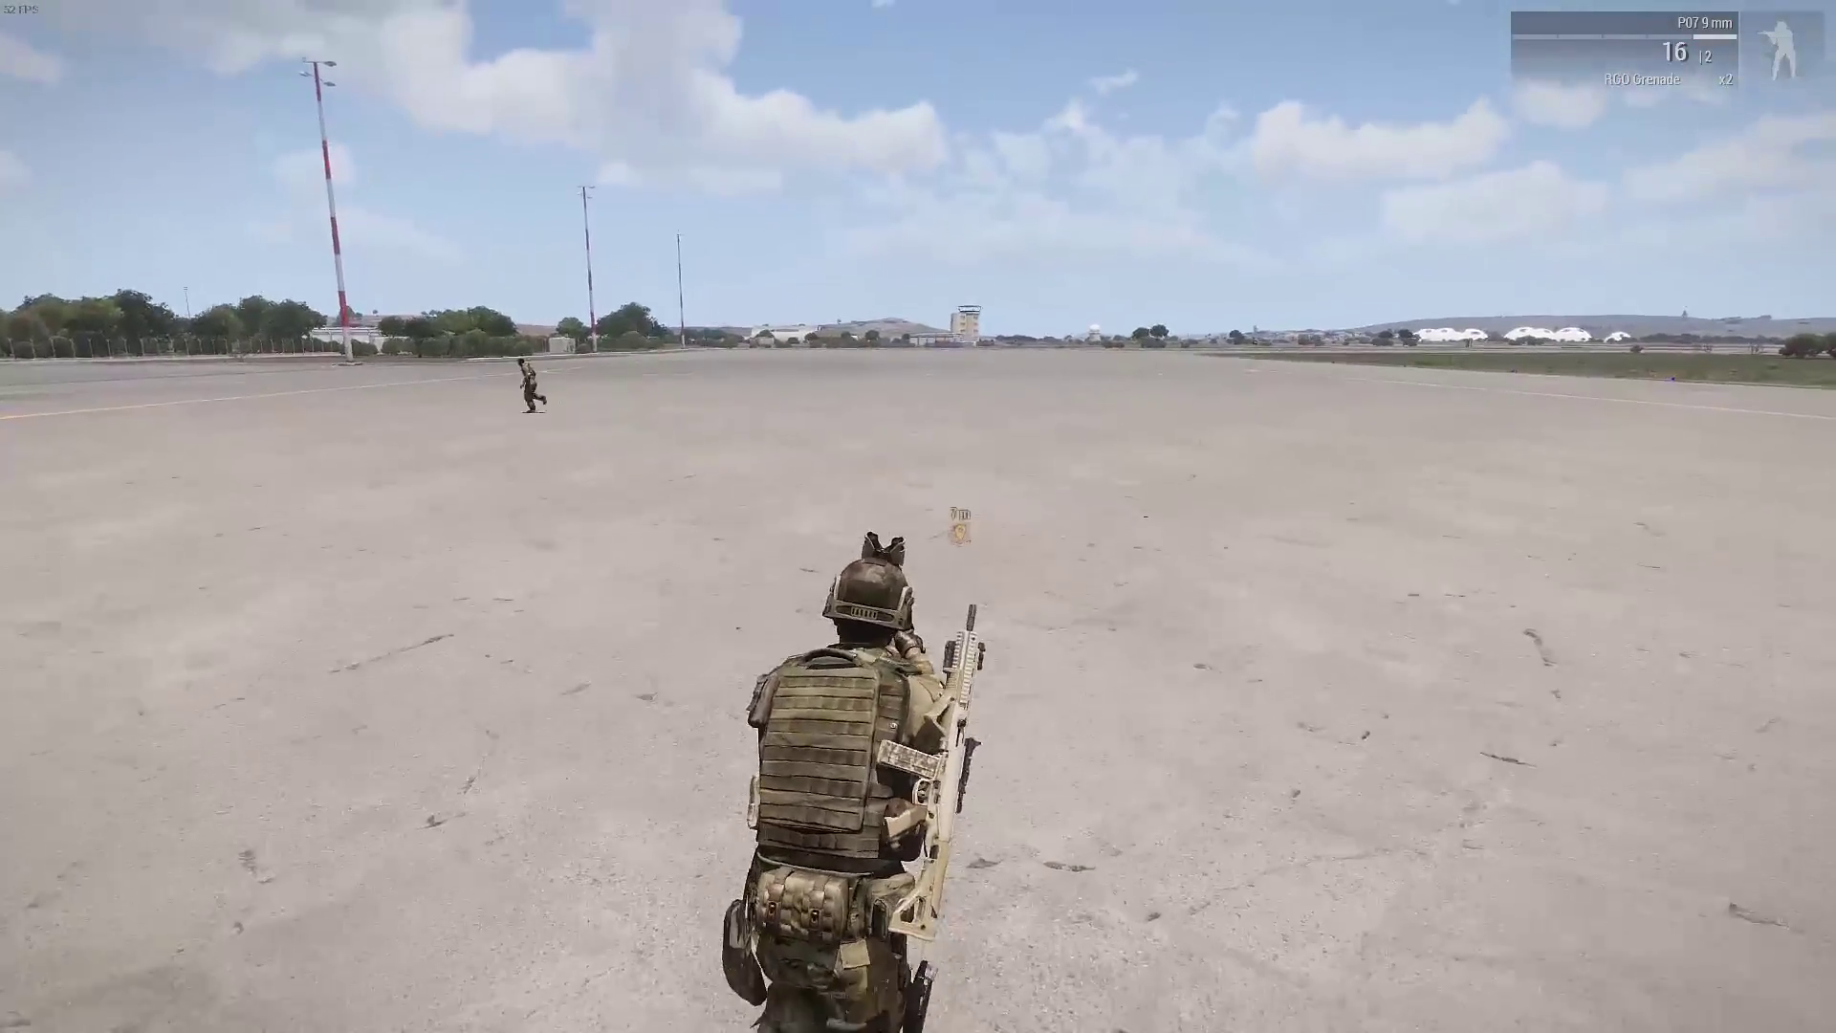
{"action": "key", "text": "w"}
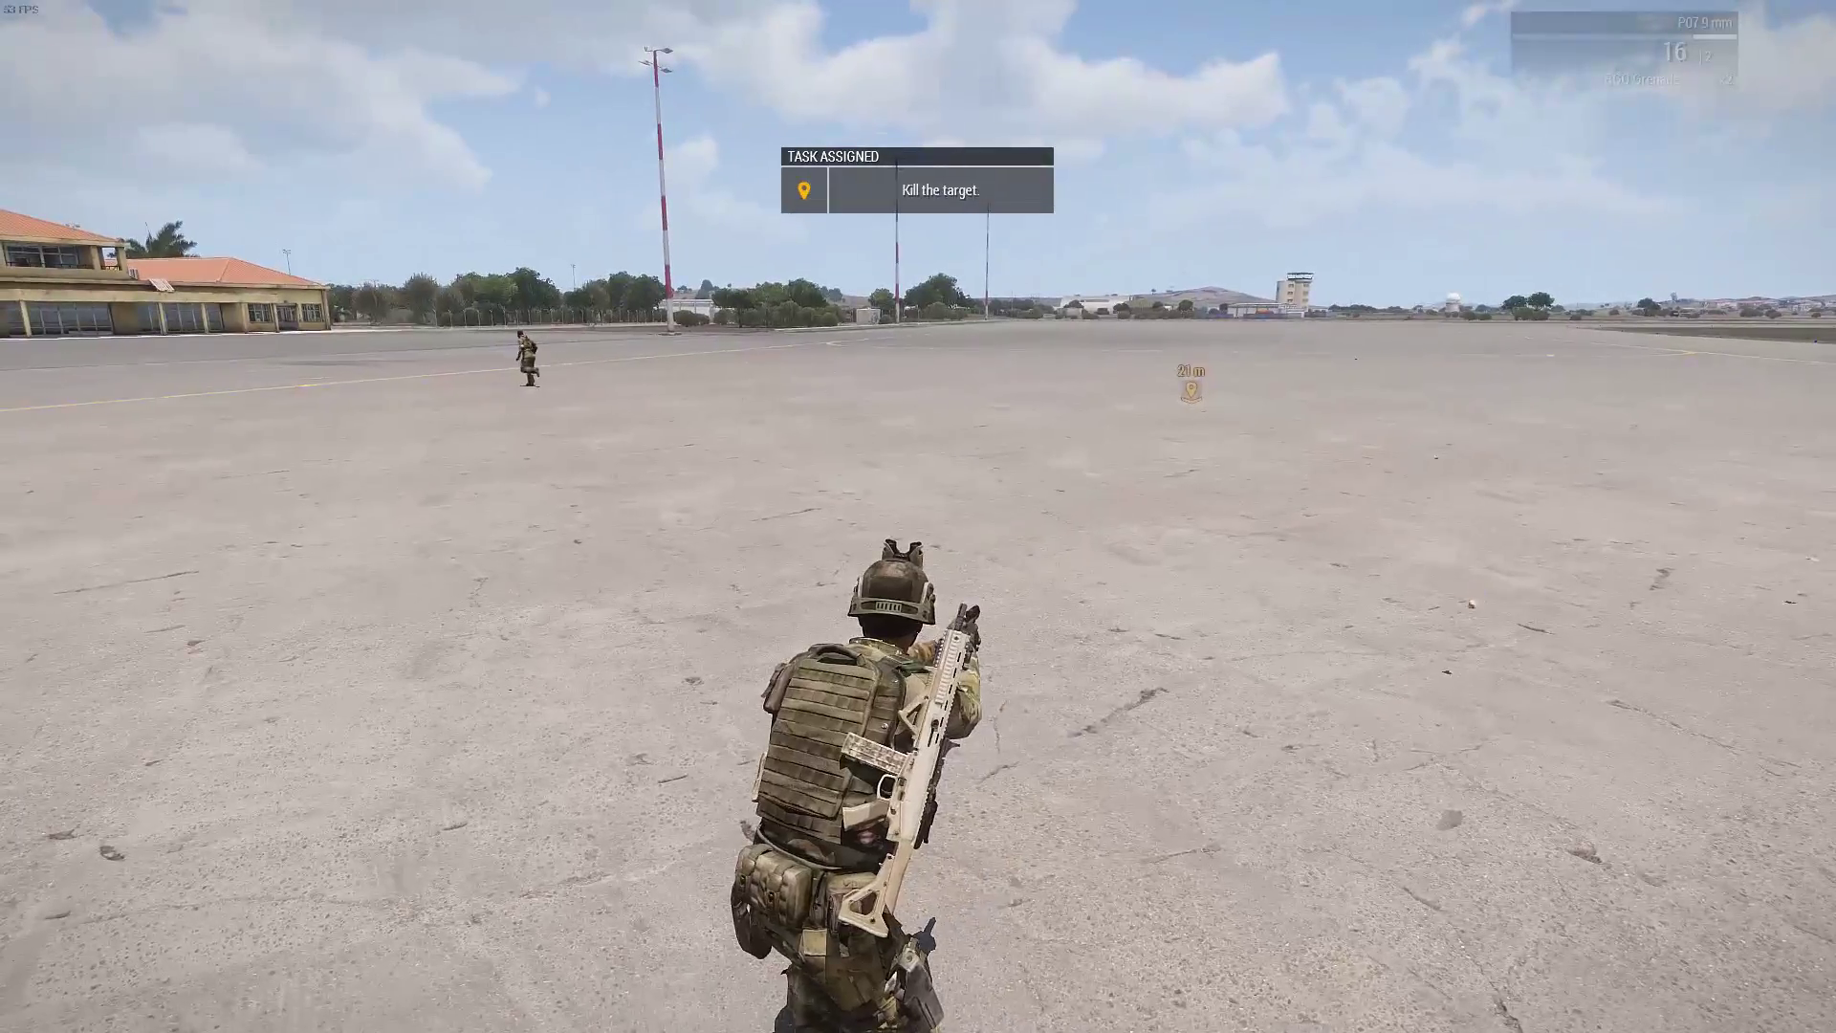
Shoot the target with the rifle and walk to the last task area to finish the scenario
{"action": "key", "text": "1"}
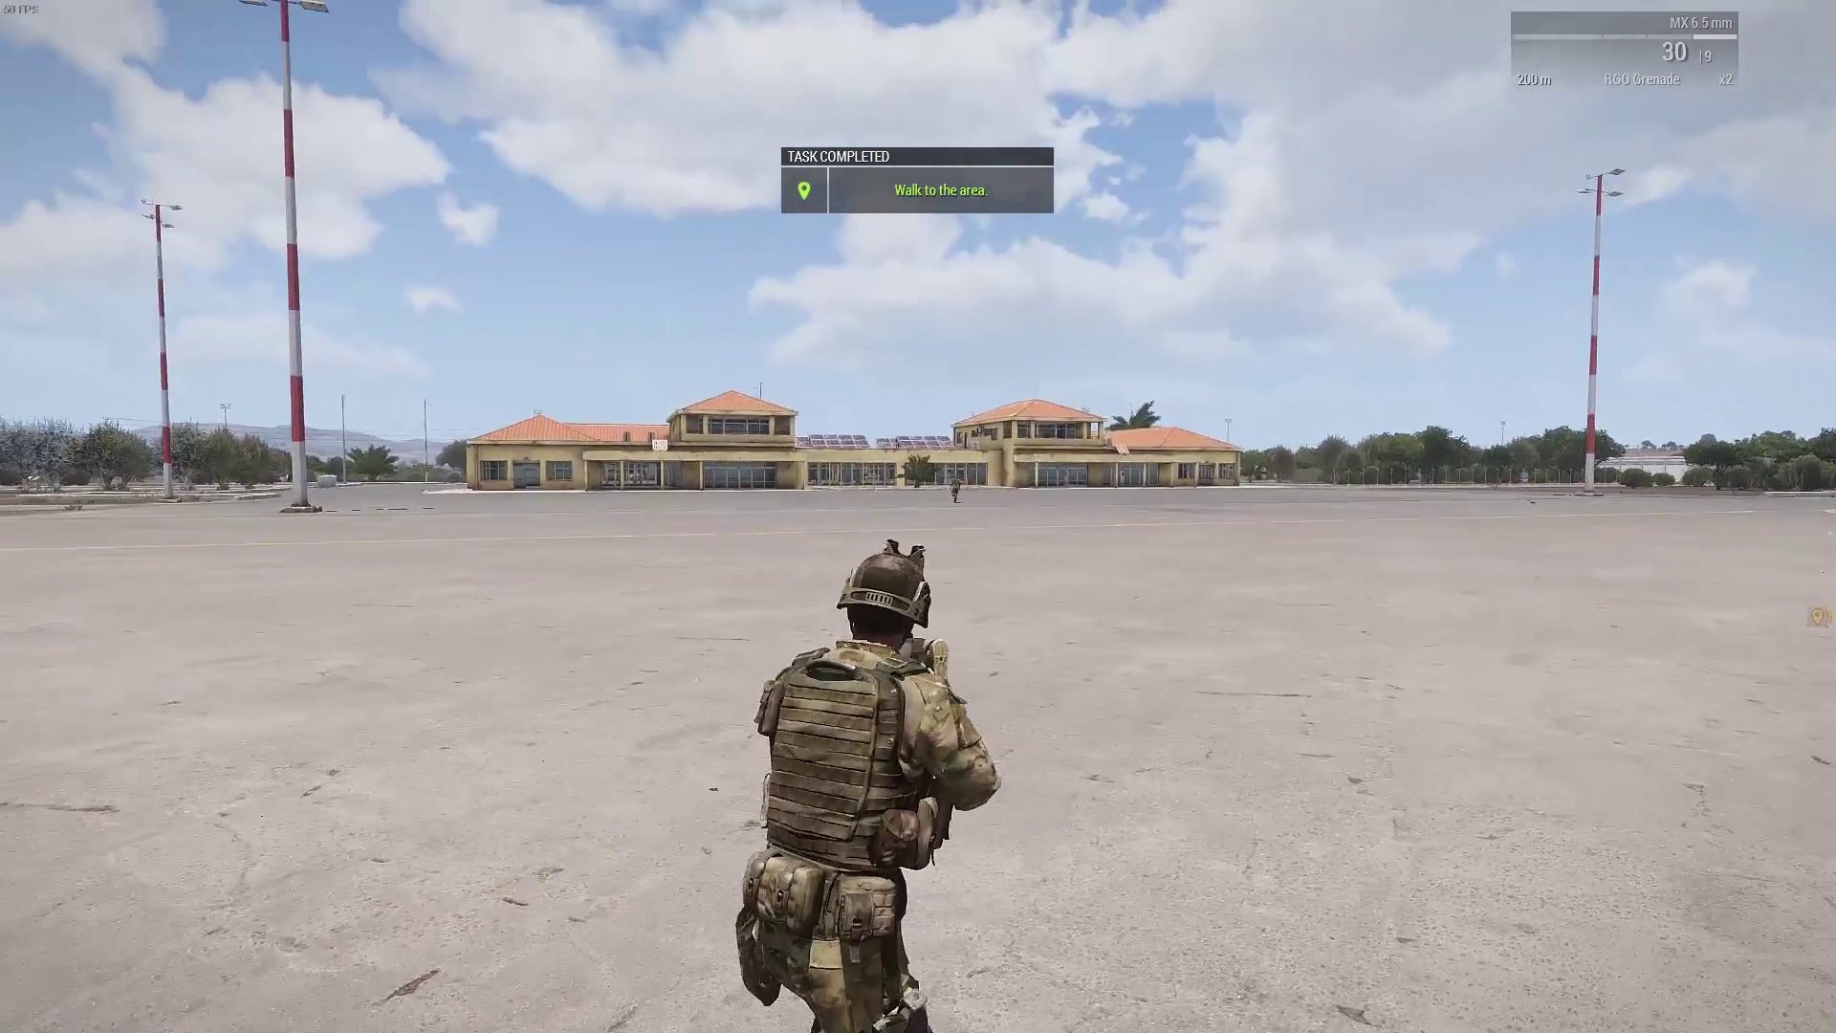
{"action": "right_click", "coordinate": [918, 516]}
{"action": "left_click", "coordinate": [918, 516]}
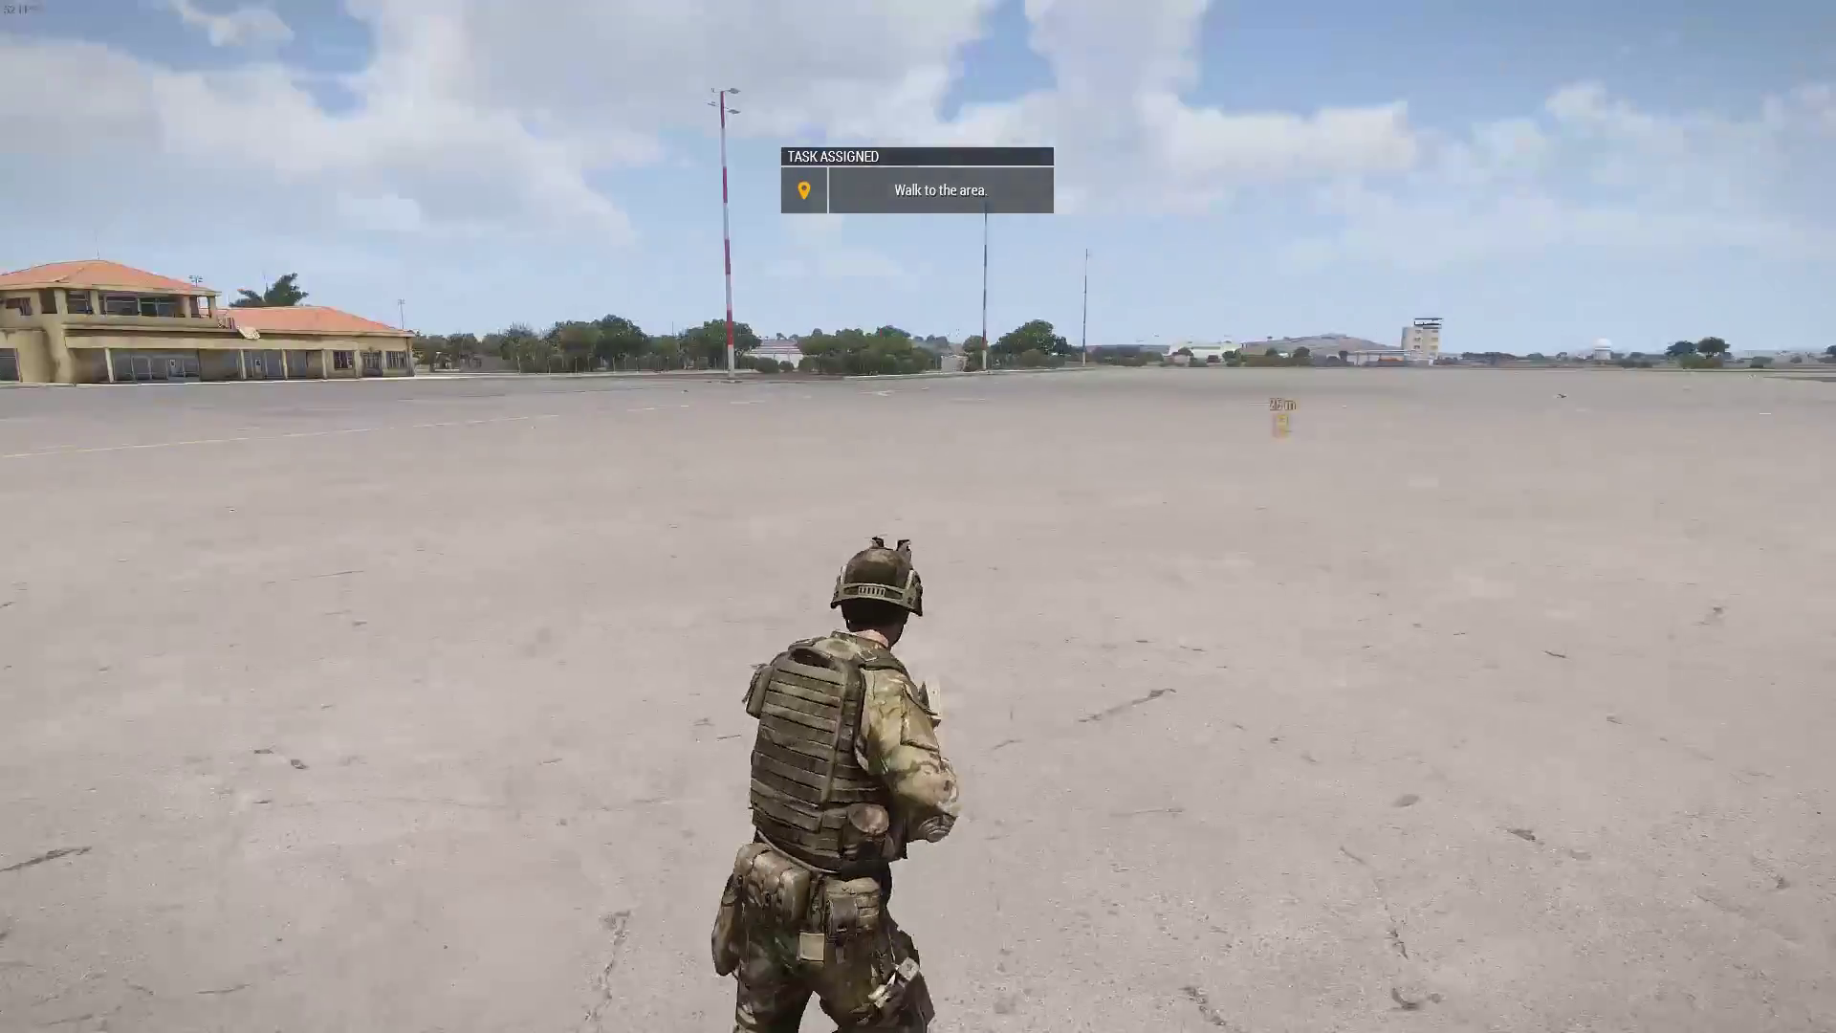
{"action": "key", "text": "w"}
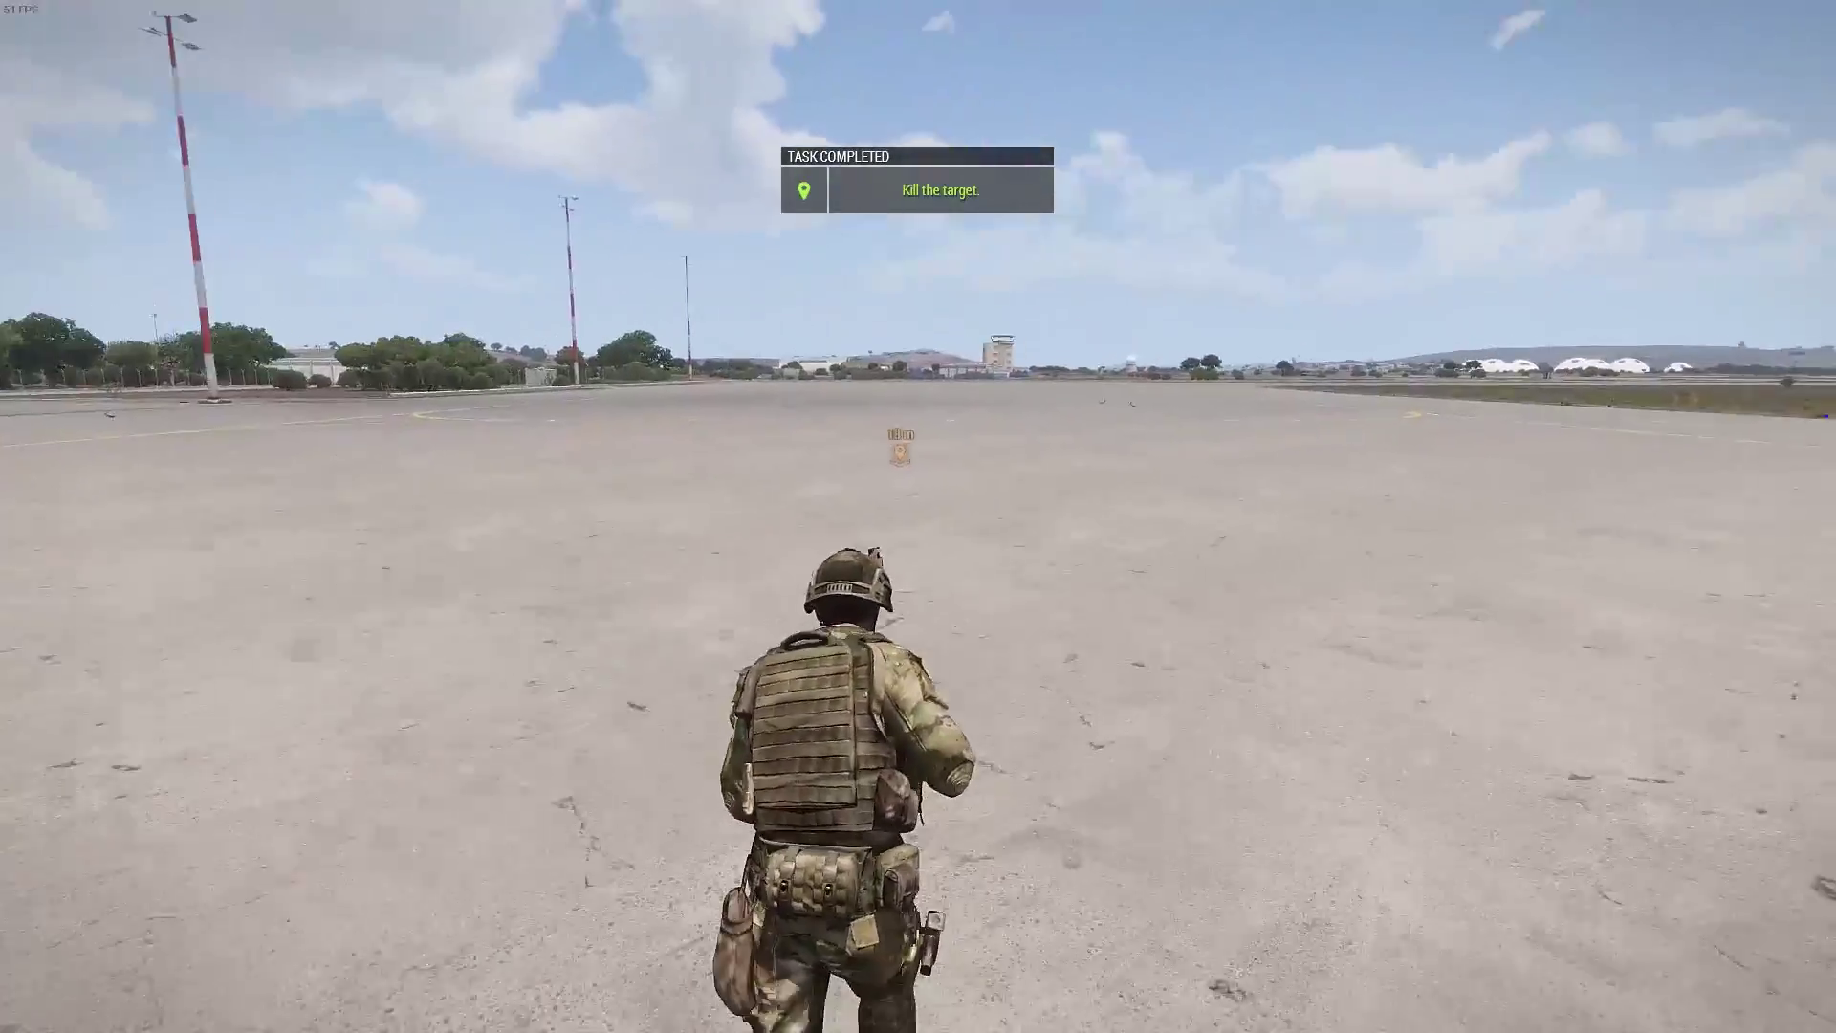
{"action": "key", "text": "w"}
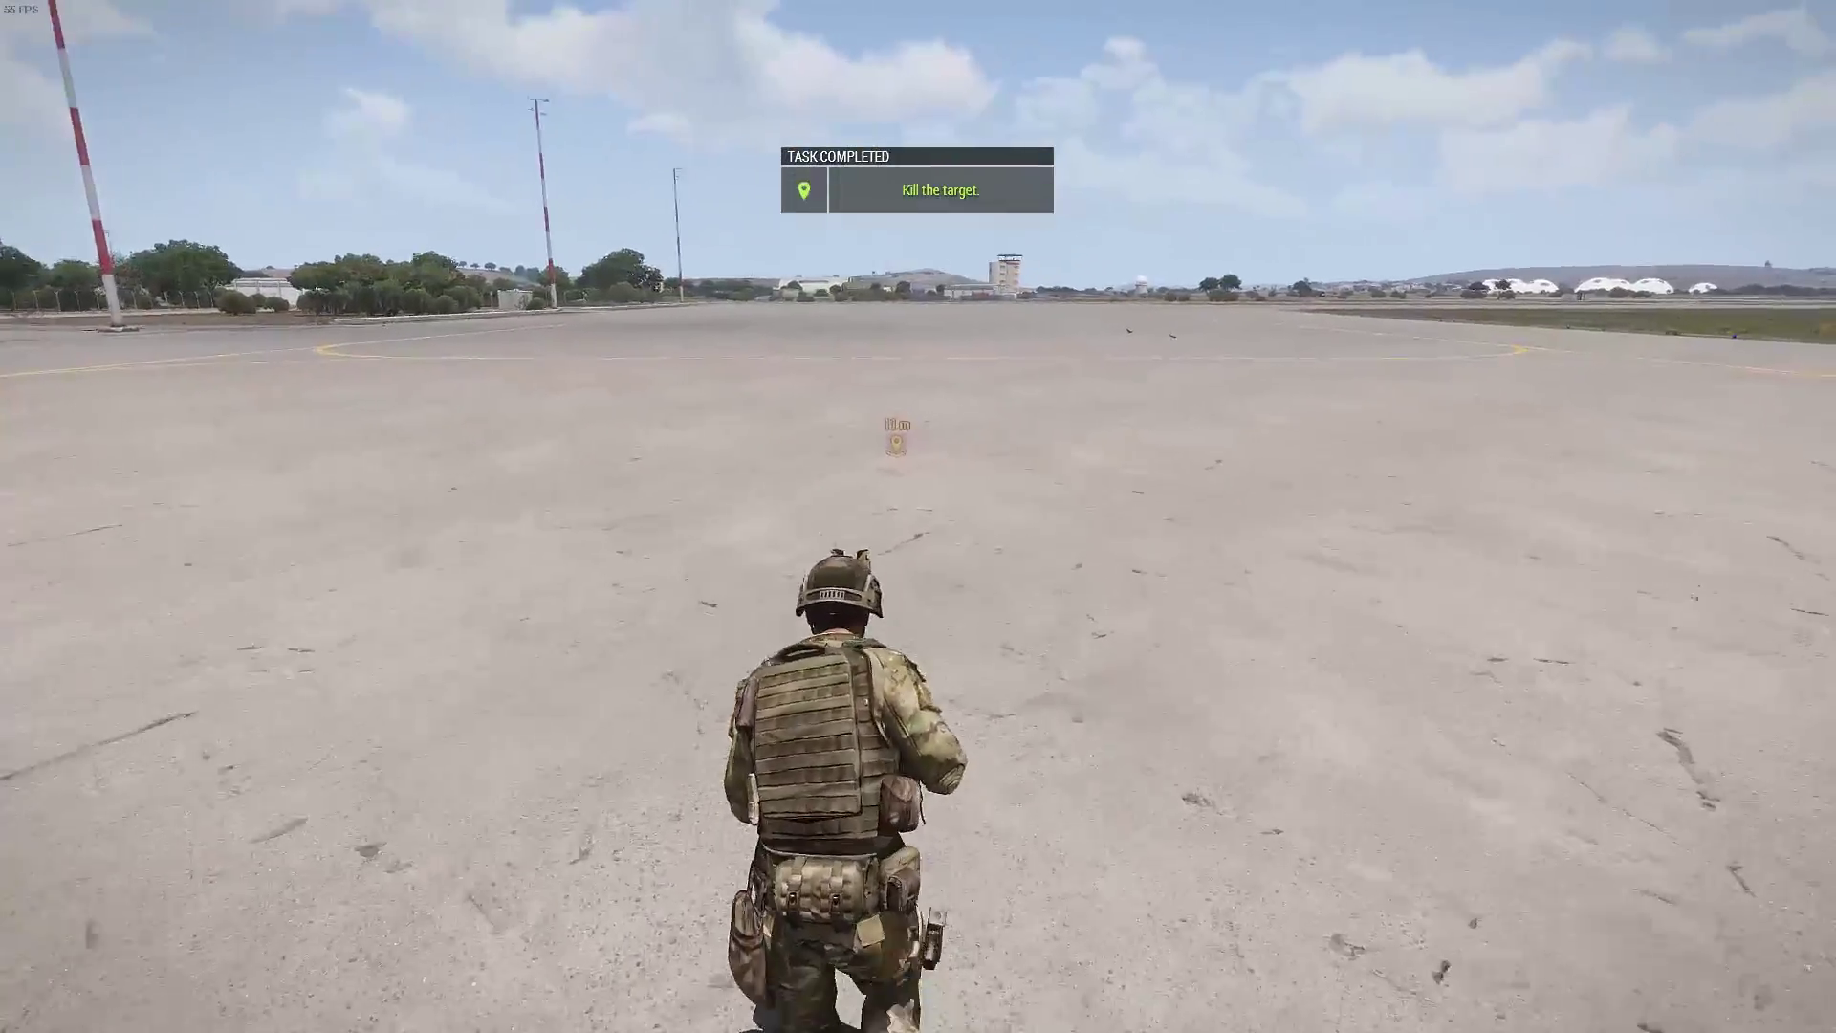
{"action": "key", "text": "w"}
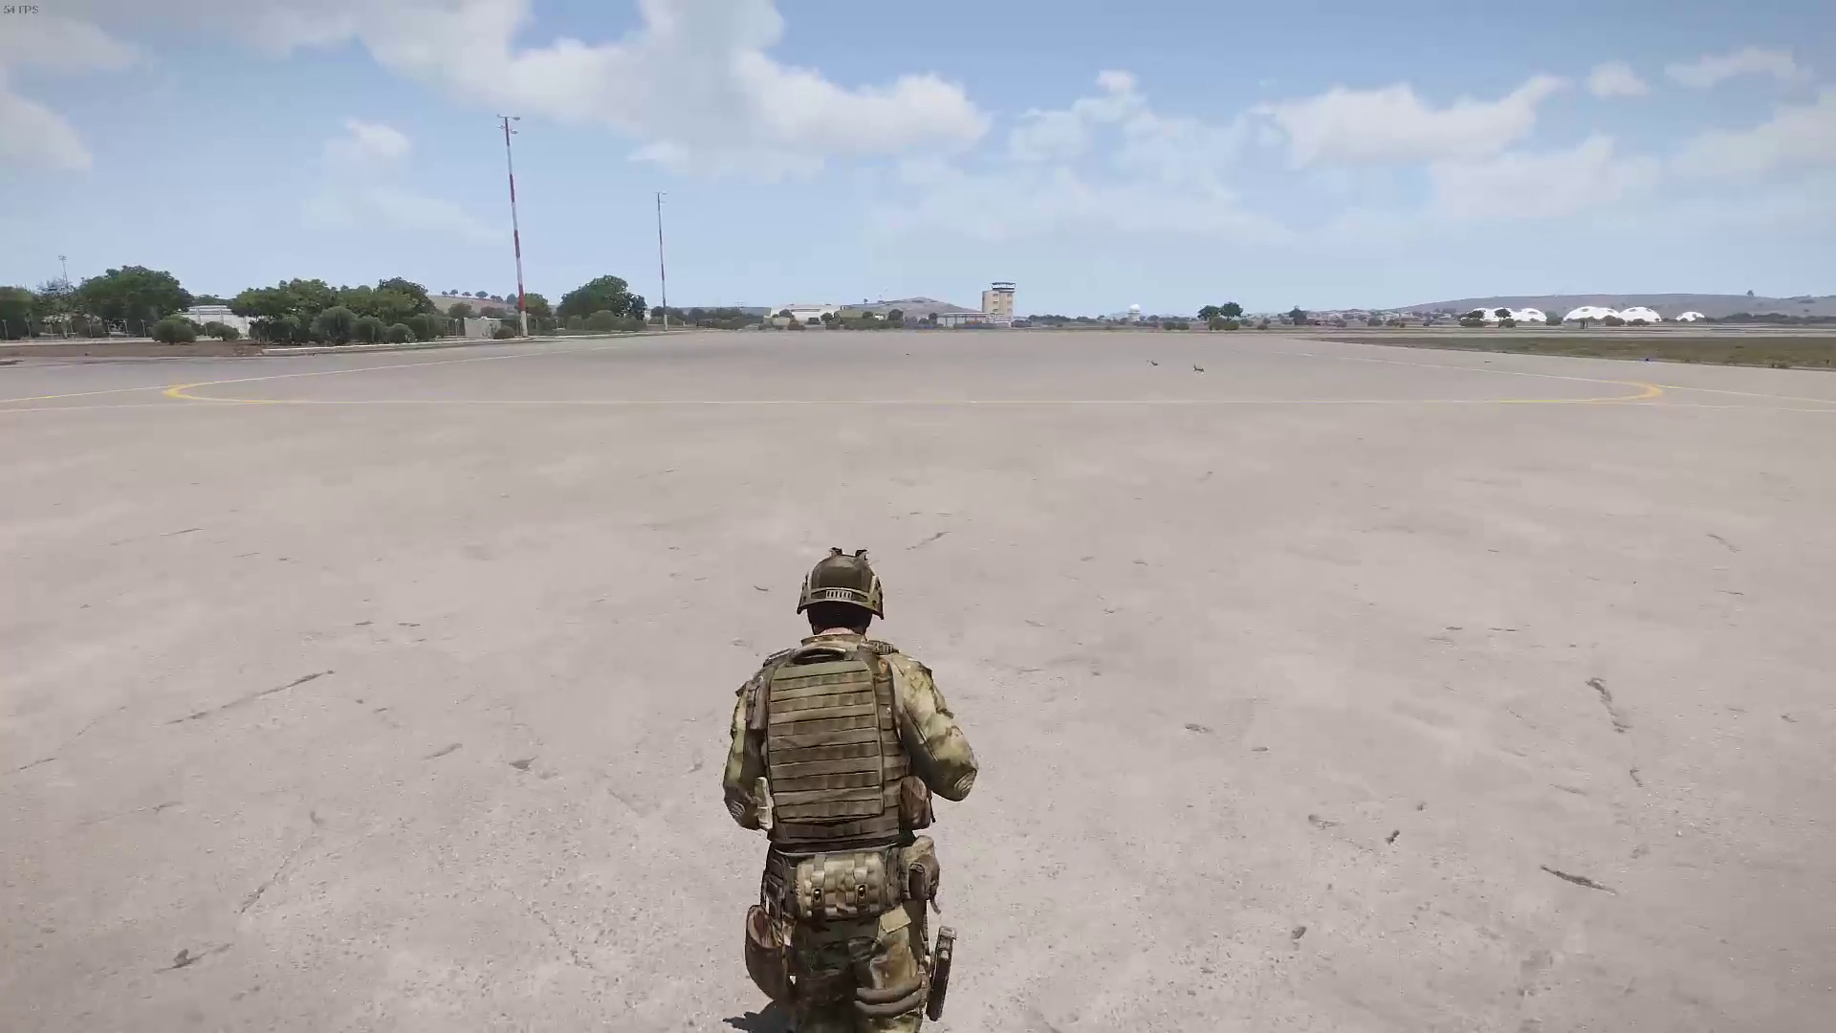
{"action": "key", "text": "w"}
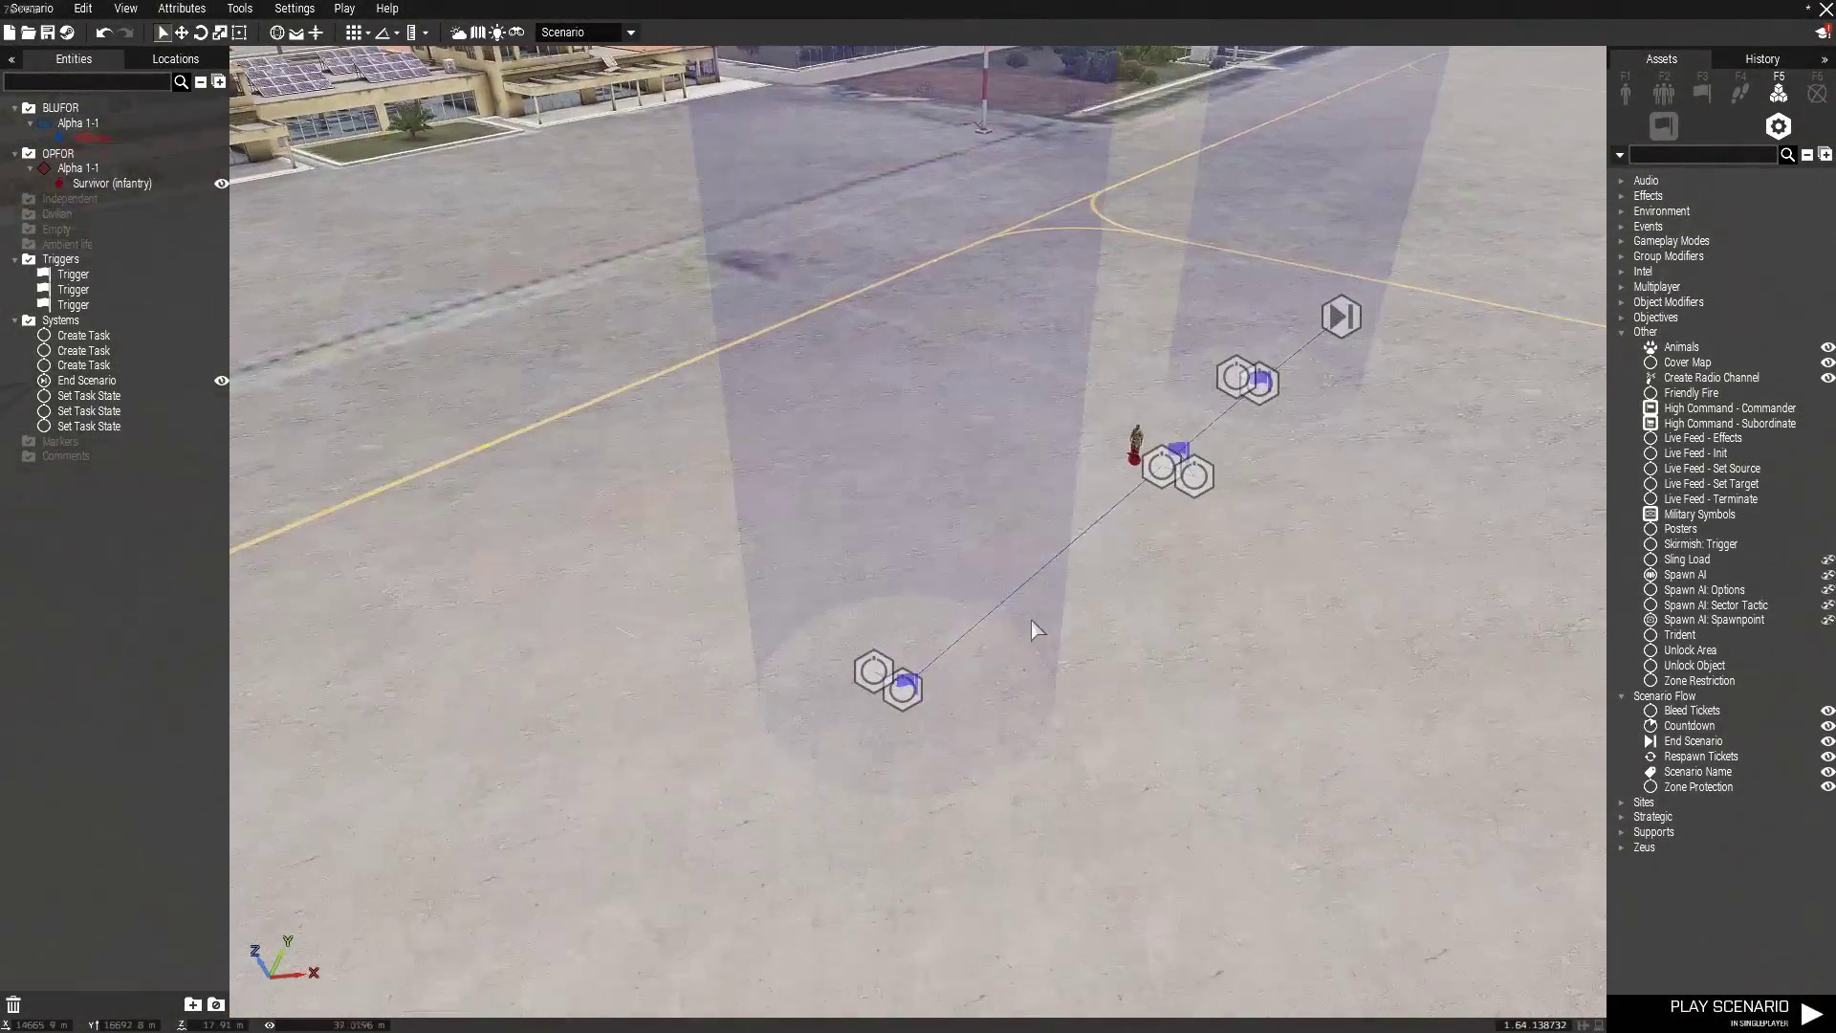
Examine the nearest trigger area and the task modules connected to it
{"action": "key", "text": "s"}
{"action": "right_click_drag", "start_coordinate": [1031, 622], "coordinate": [1041, 749]}
{"action": "key", "text": "w"}
{"action": "key", "text": "w"}
{"action": "right_click_drag", "start_coordinate": [892, 685], "coordinate": [972, 651]}
{"action": "key", "text": "s"}
{"action": "key", "text": "w"}
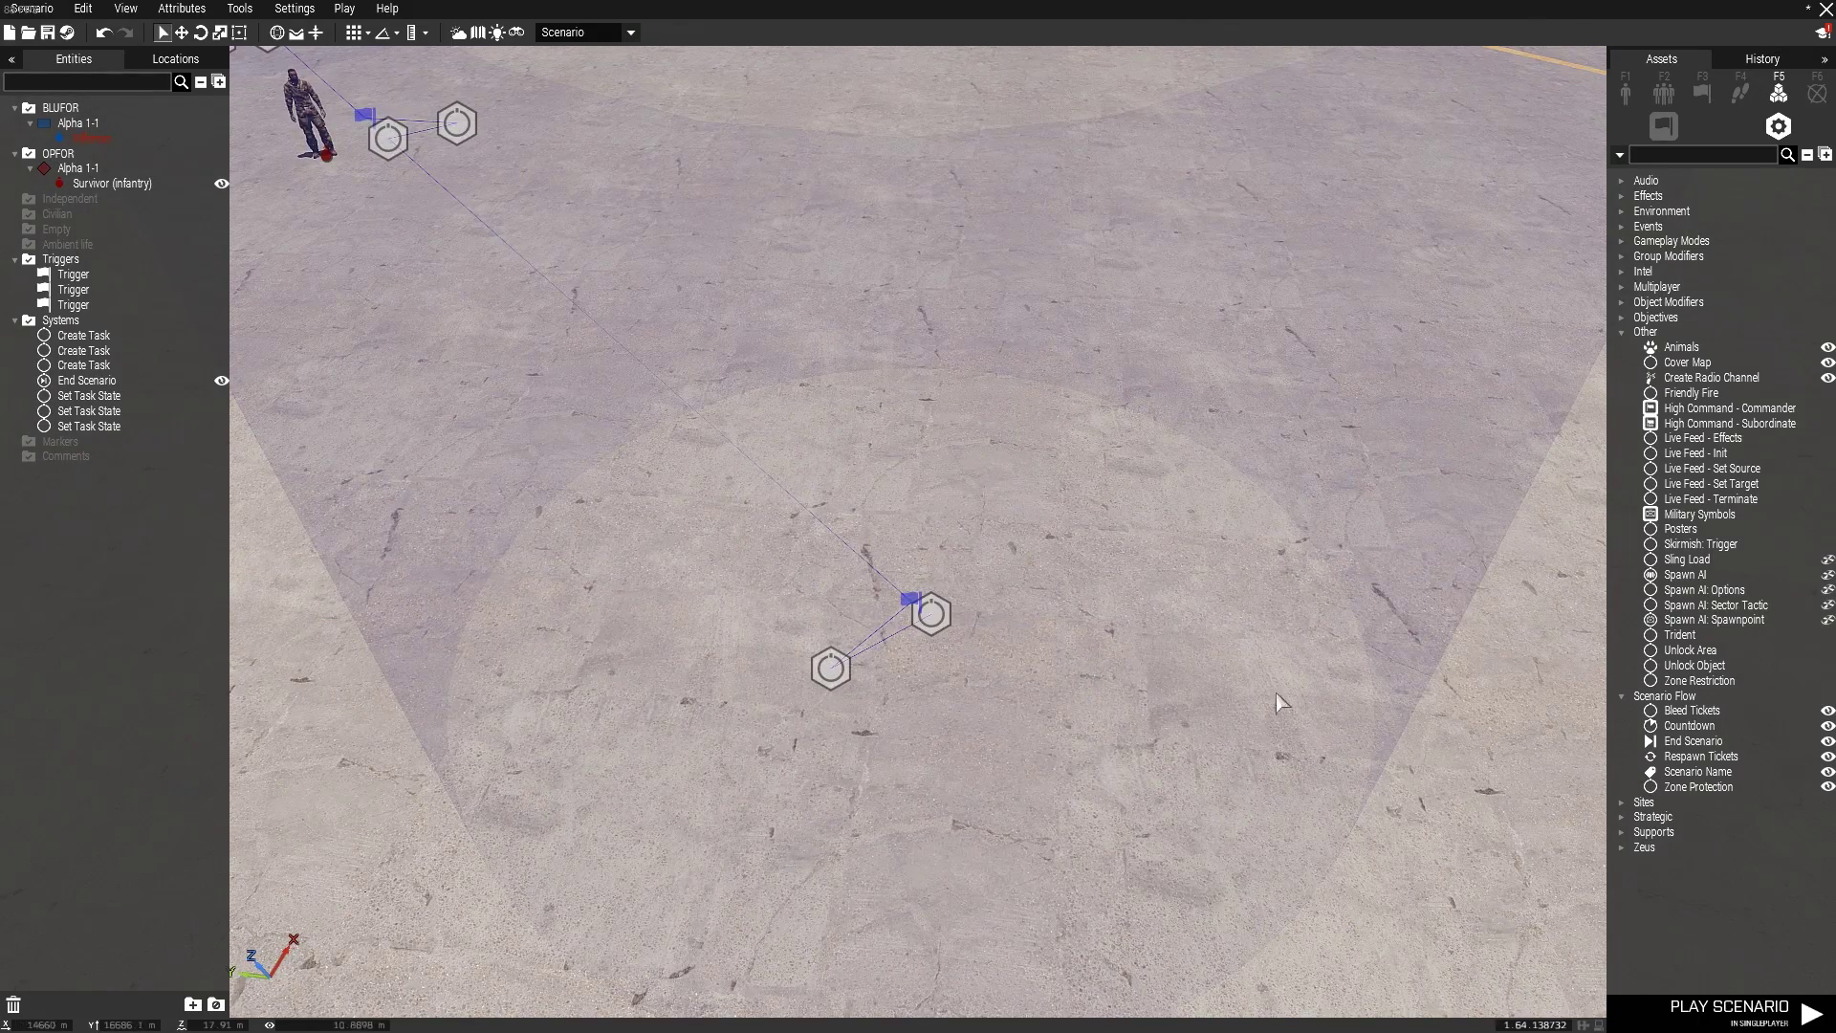
{"action": "key", "text": "s"}
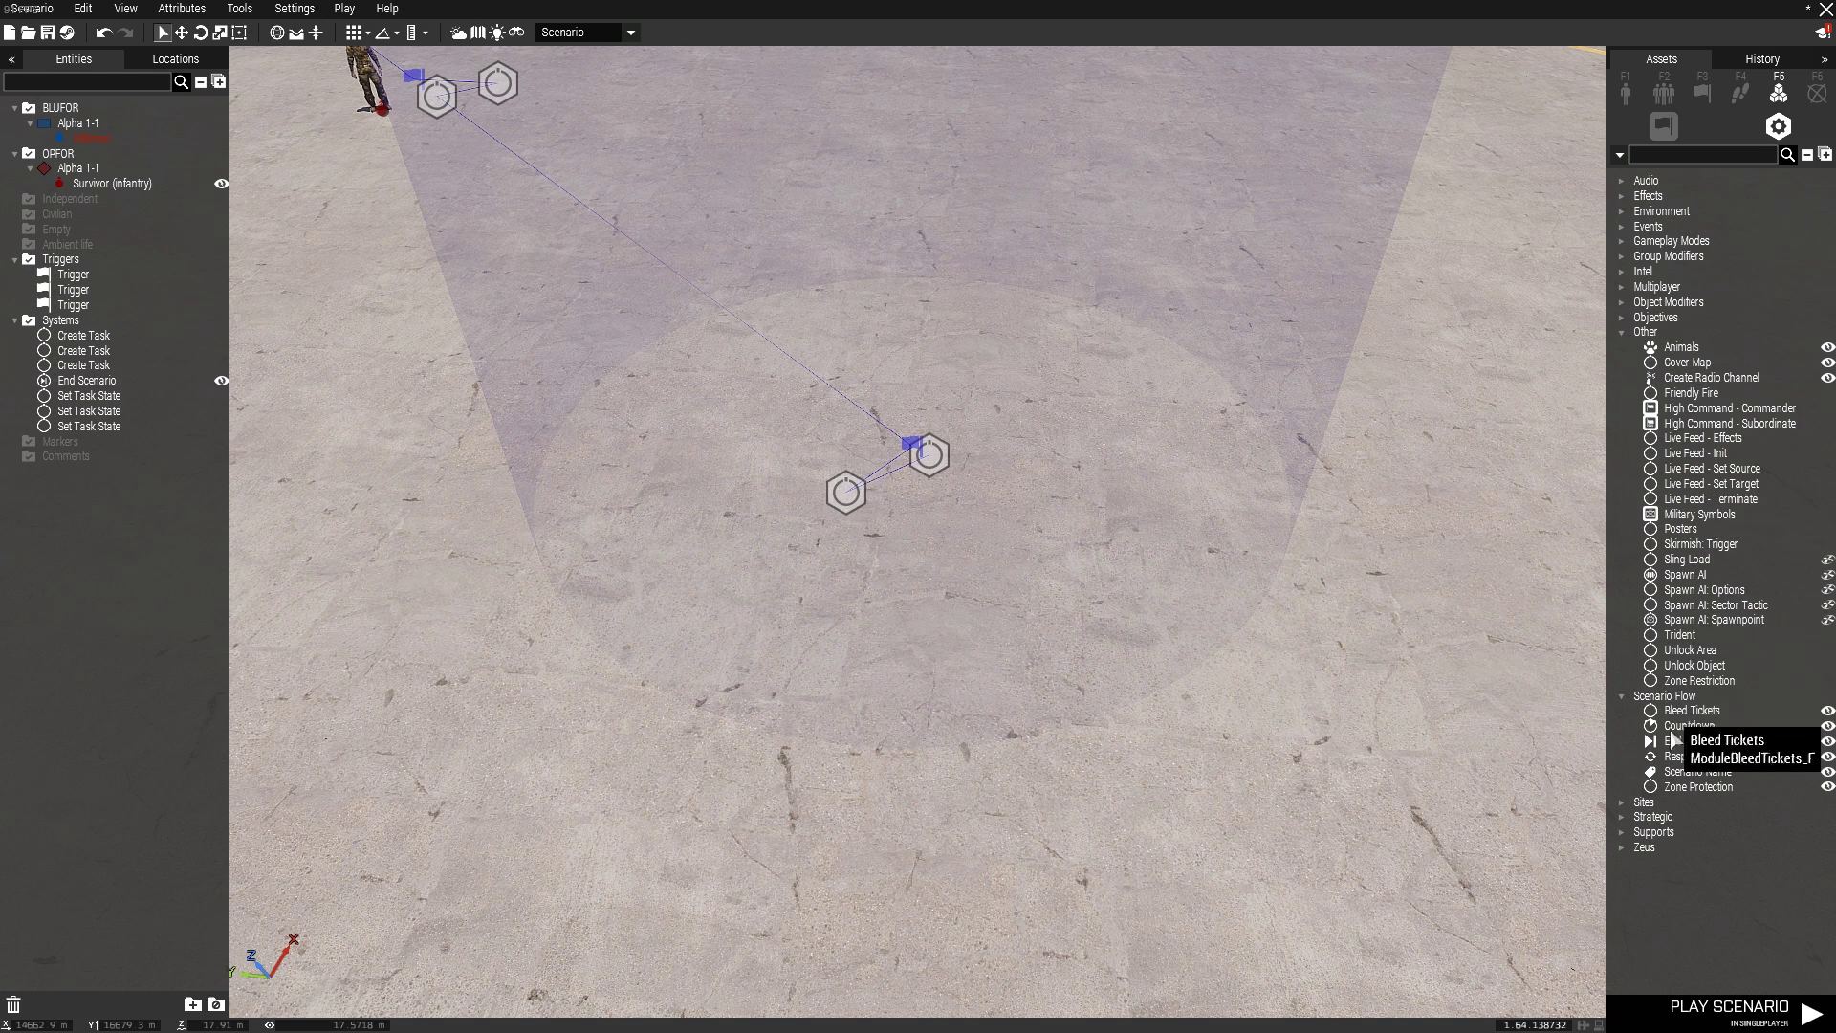
Place a Create Task module from the Intel category on the ground in front of the nearest trigger area and open its attributes
{"action": "left_click", "coordinate": [1624, 332]}
{"action": "left_click", "coordinate": [1624, 272]}
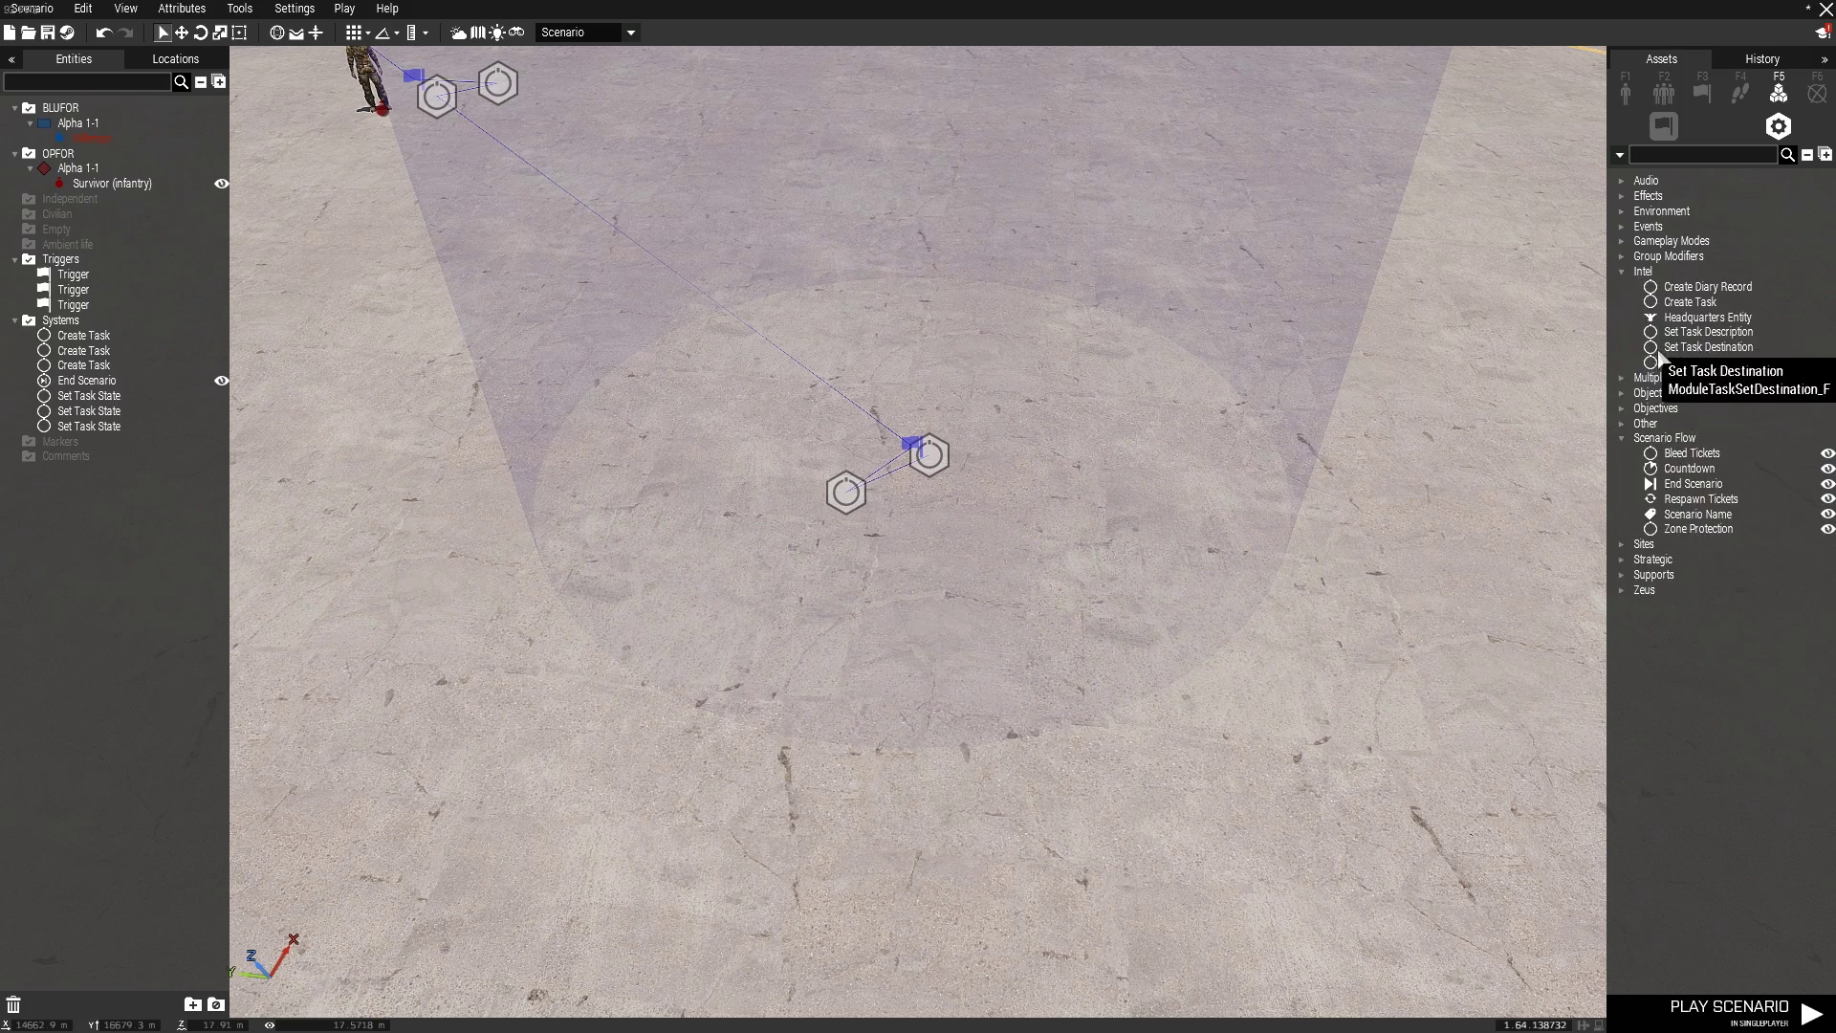
{"action": "key", "text": "w"}
{"action": "key", "text": "s"}
{"action": "key", "text": "s"}
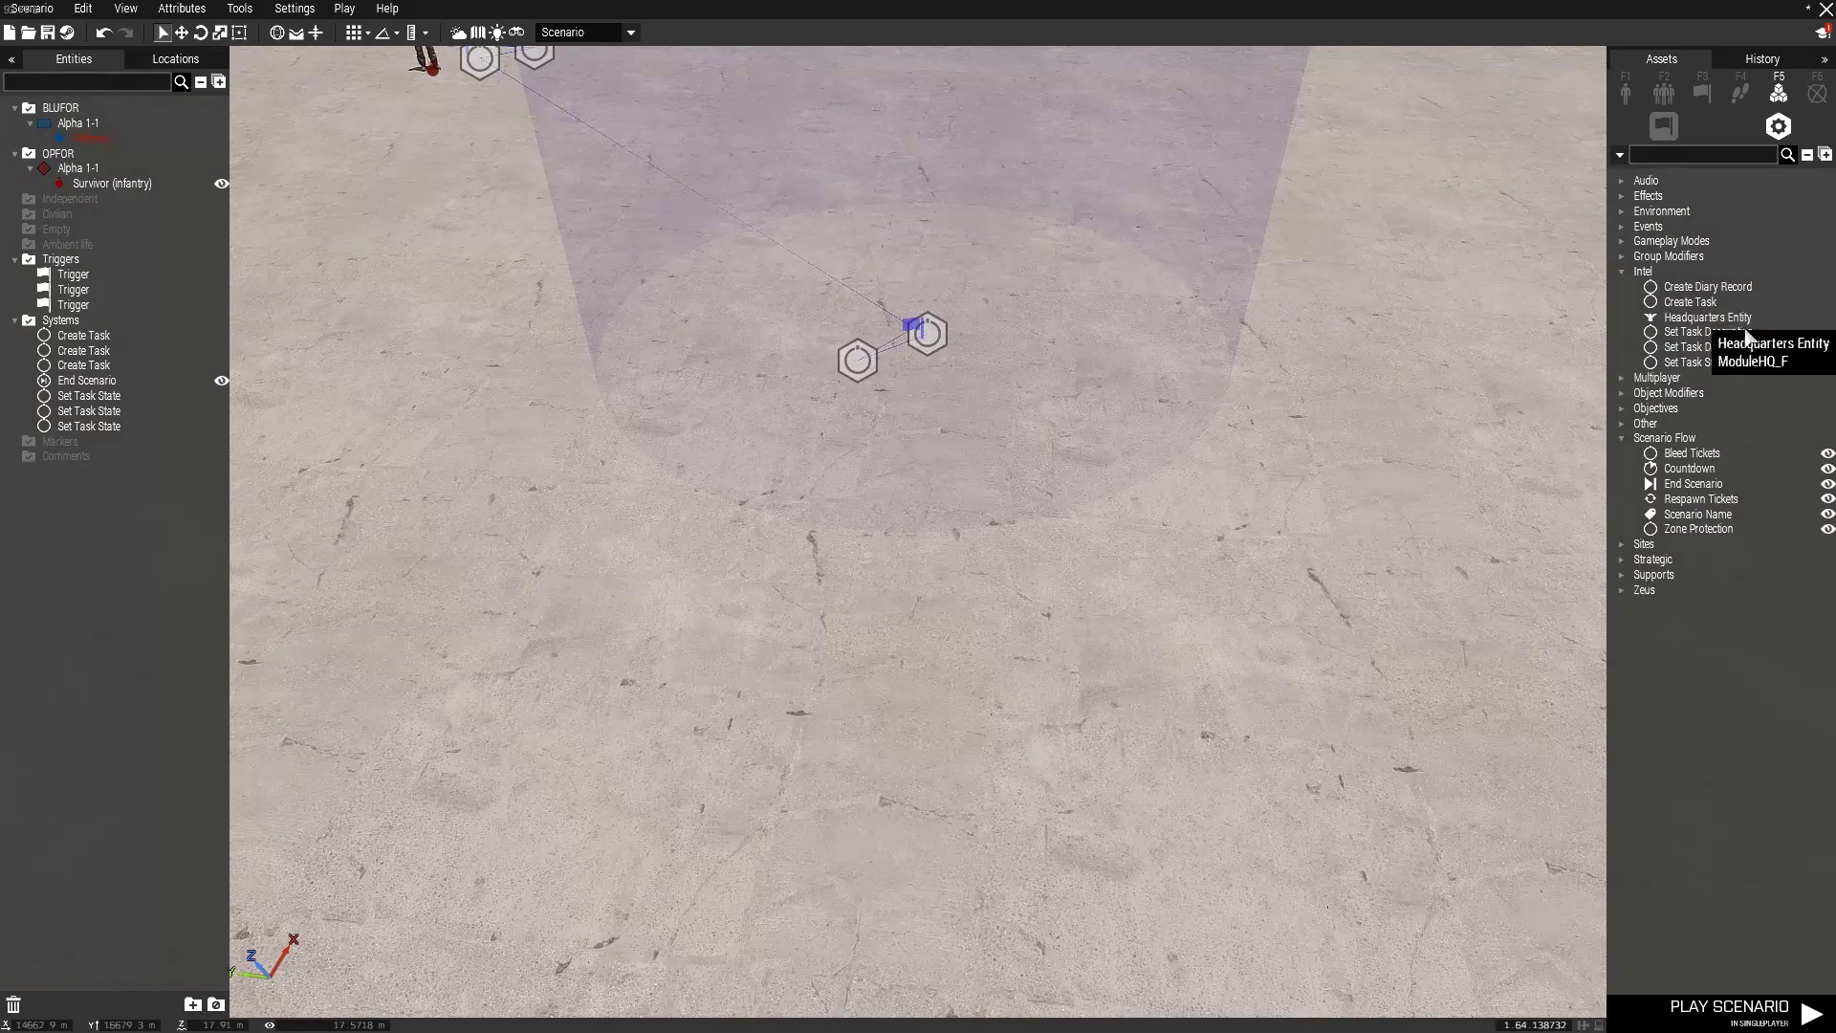
{"action": "key", "text": "w"}
{"action": "key", "text": "s"}
{"action": "key", "text": "w"}
{"action": "key", "text": "d"}
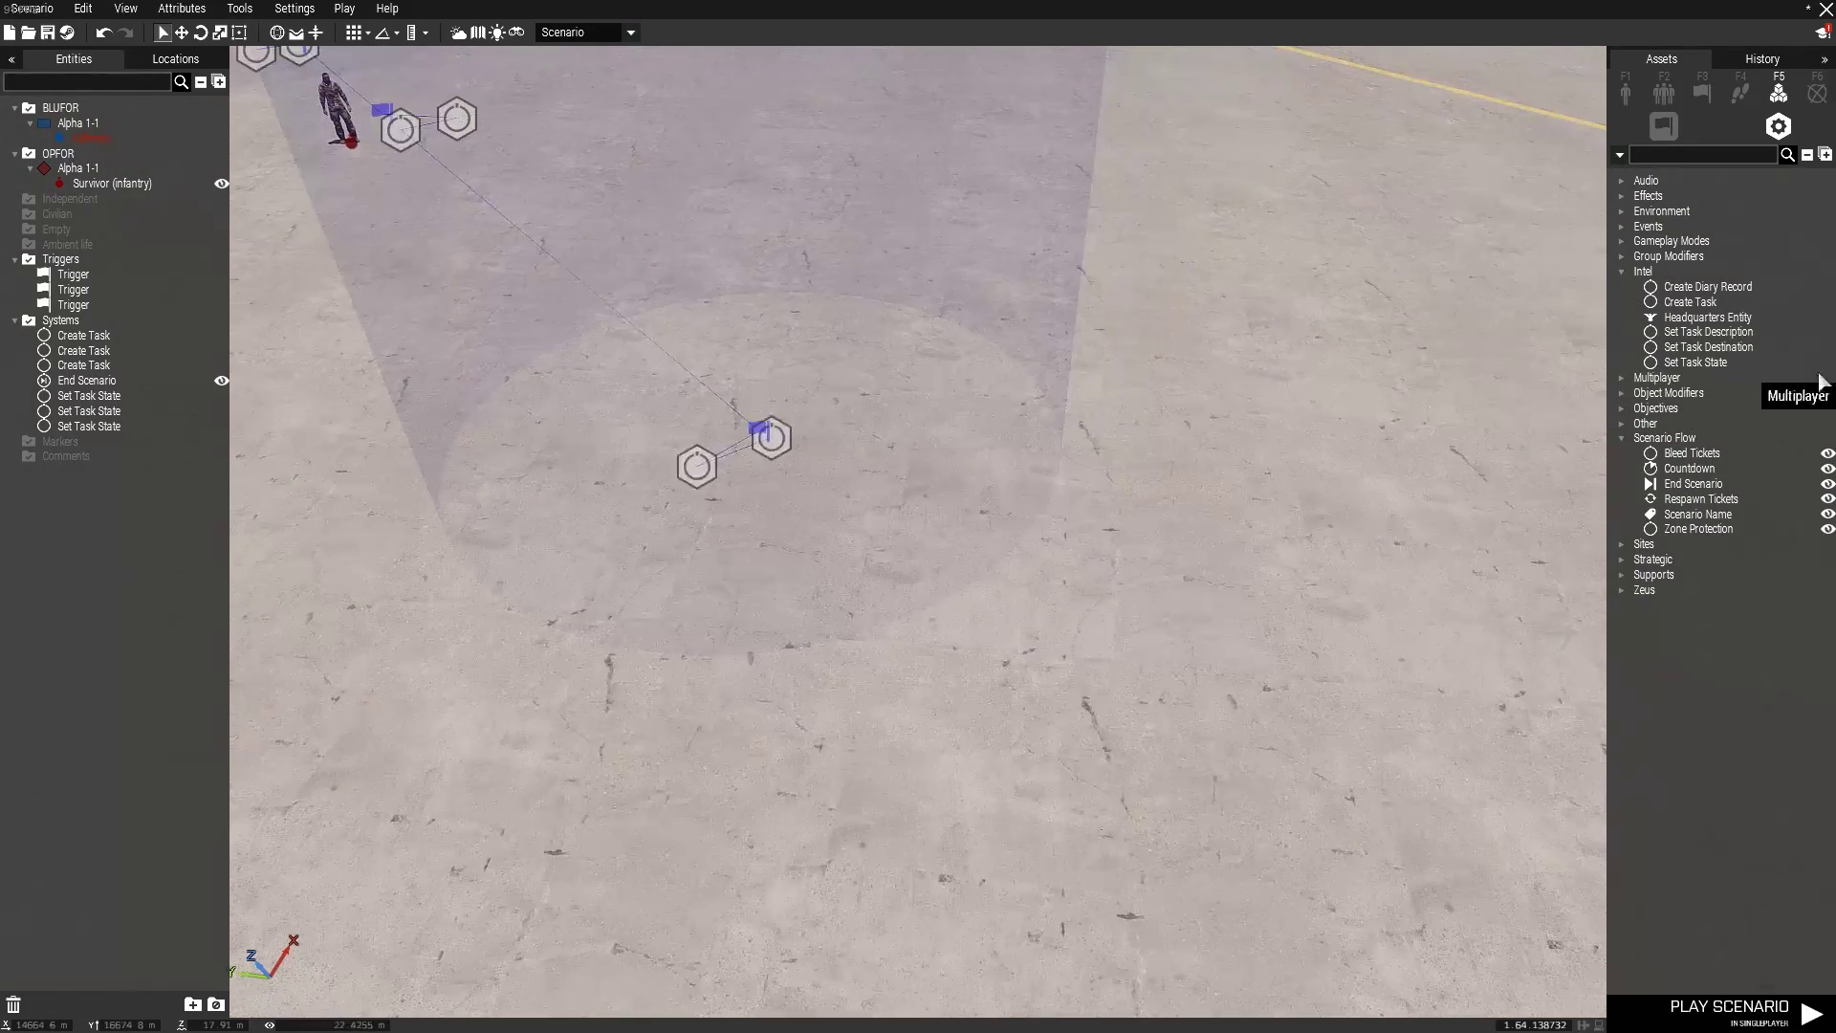
{"action": "key", "text": "w"}
{"action": "left_click", "coordinate": [1691, 303]}
{"action": "key", "text": "s"}
{"action": "right_click_drag", "start_coordinate": [1377, 420], "coordinate": [1025, 536]}
{"action": "left_click", "coordinate": [1020, 545]}
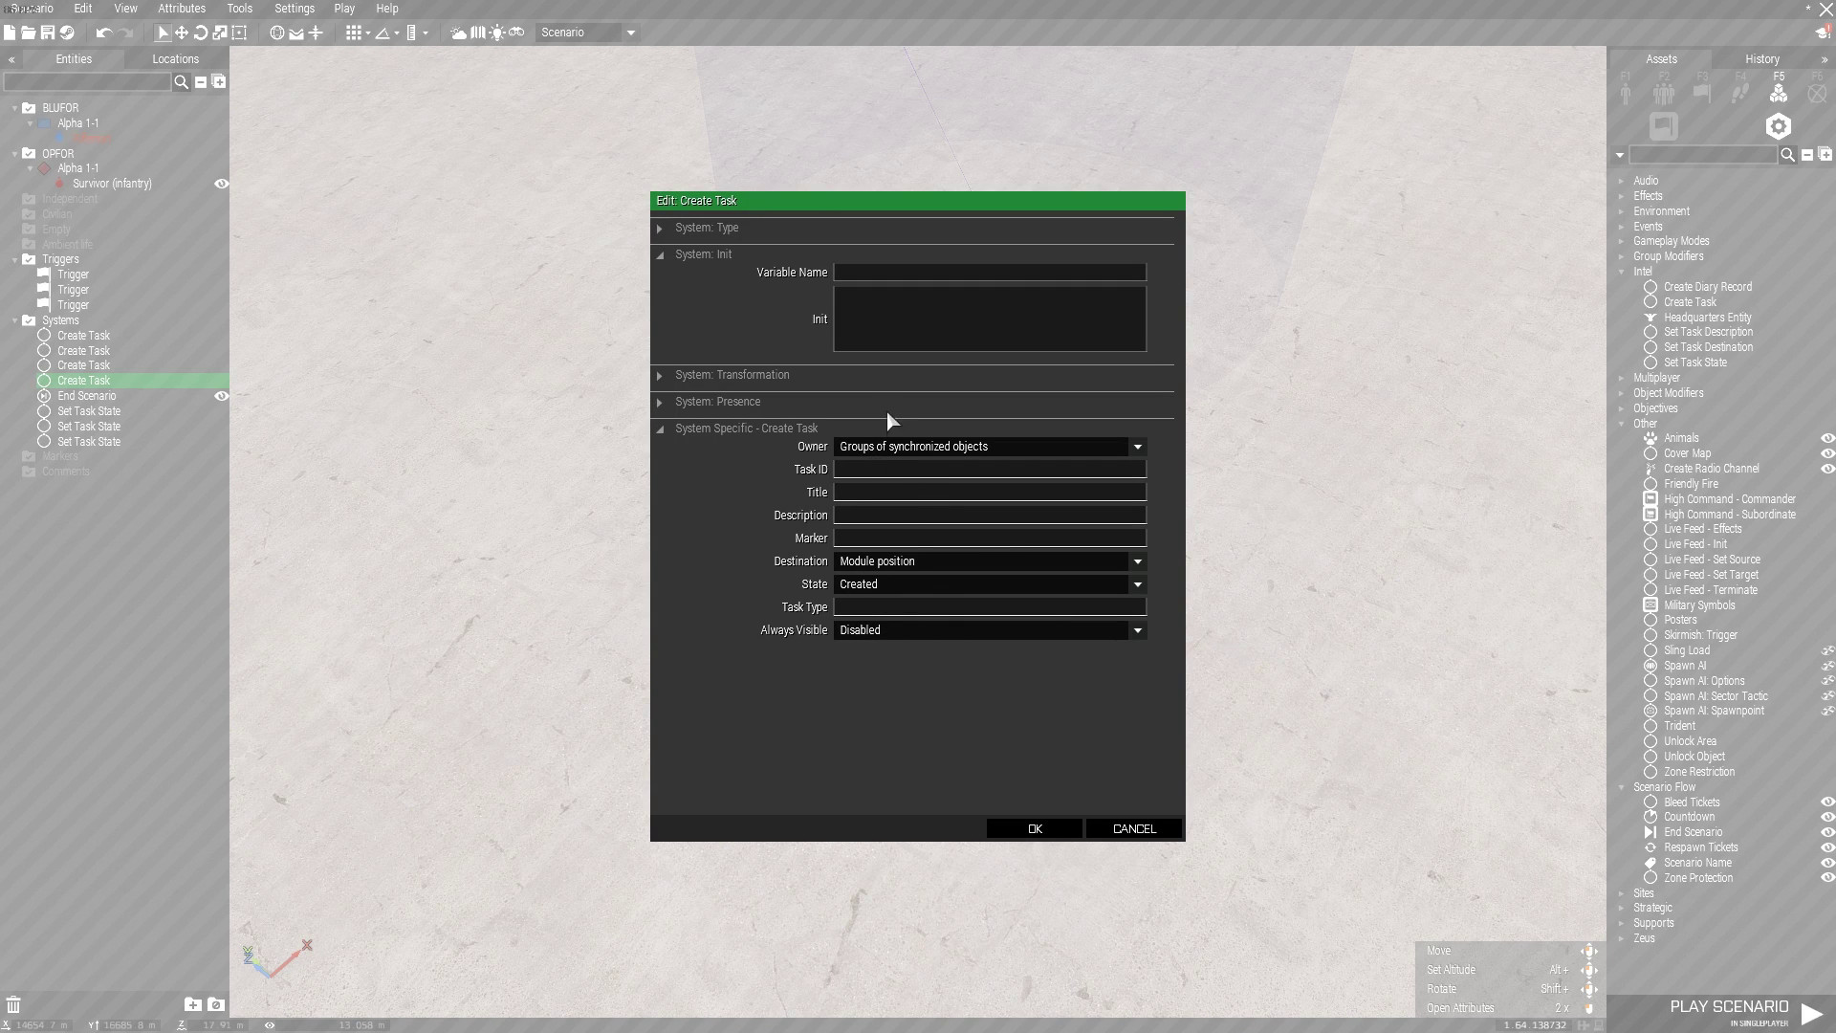
Try configuring the new task with owner BLUFOR, task ID task1 and title "MOVE TO THE AREA.", and discard the entries
{"action": "left_click", "coordinate": [881, 449]}
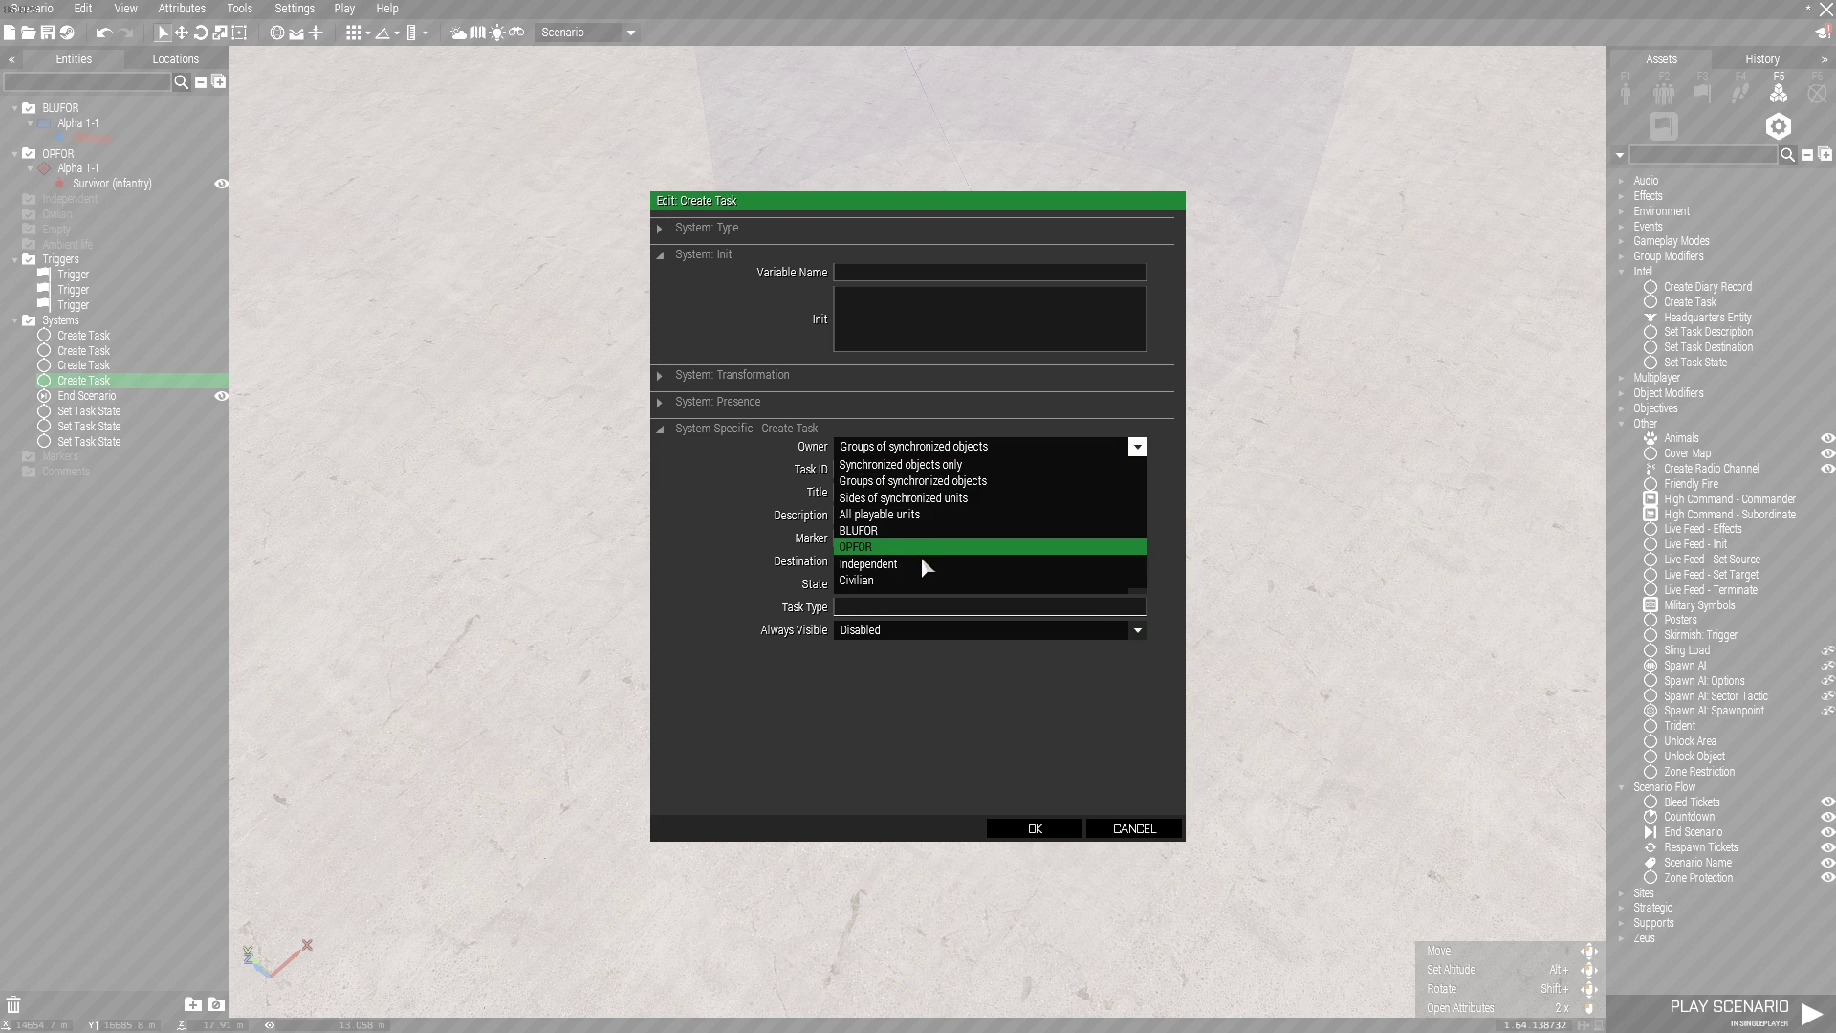
{"action": "left_click", "coordinate": [906, 533]}
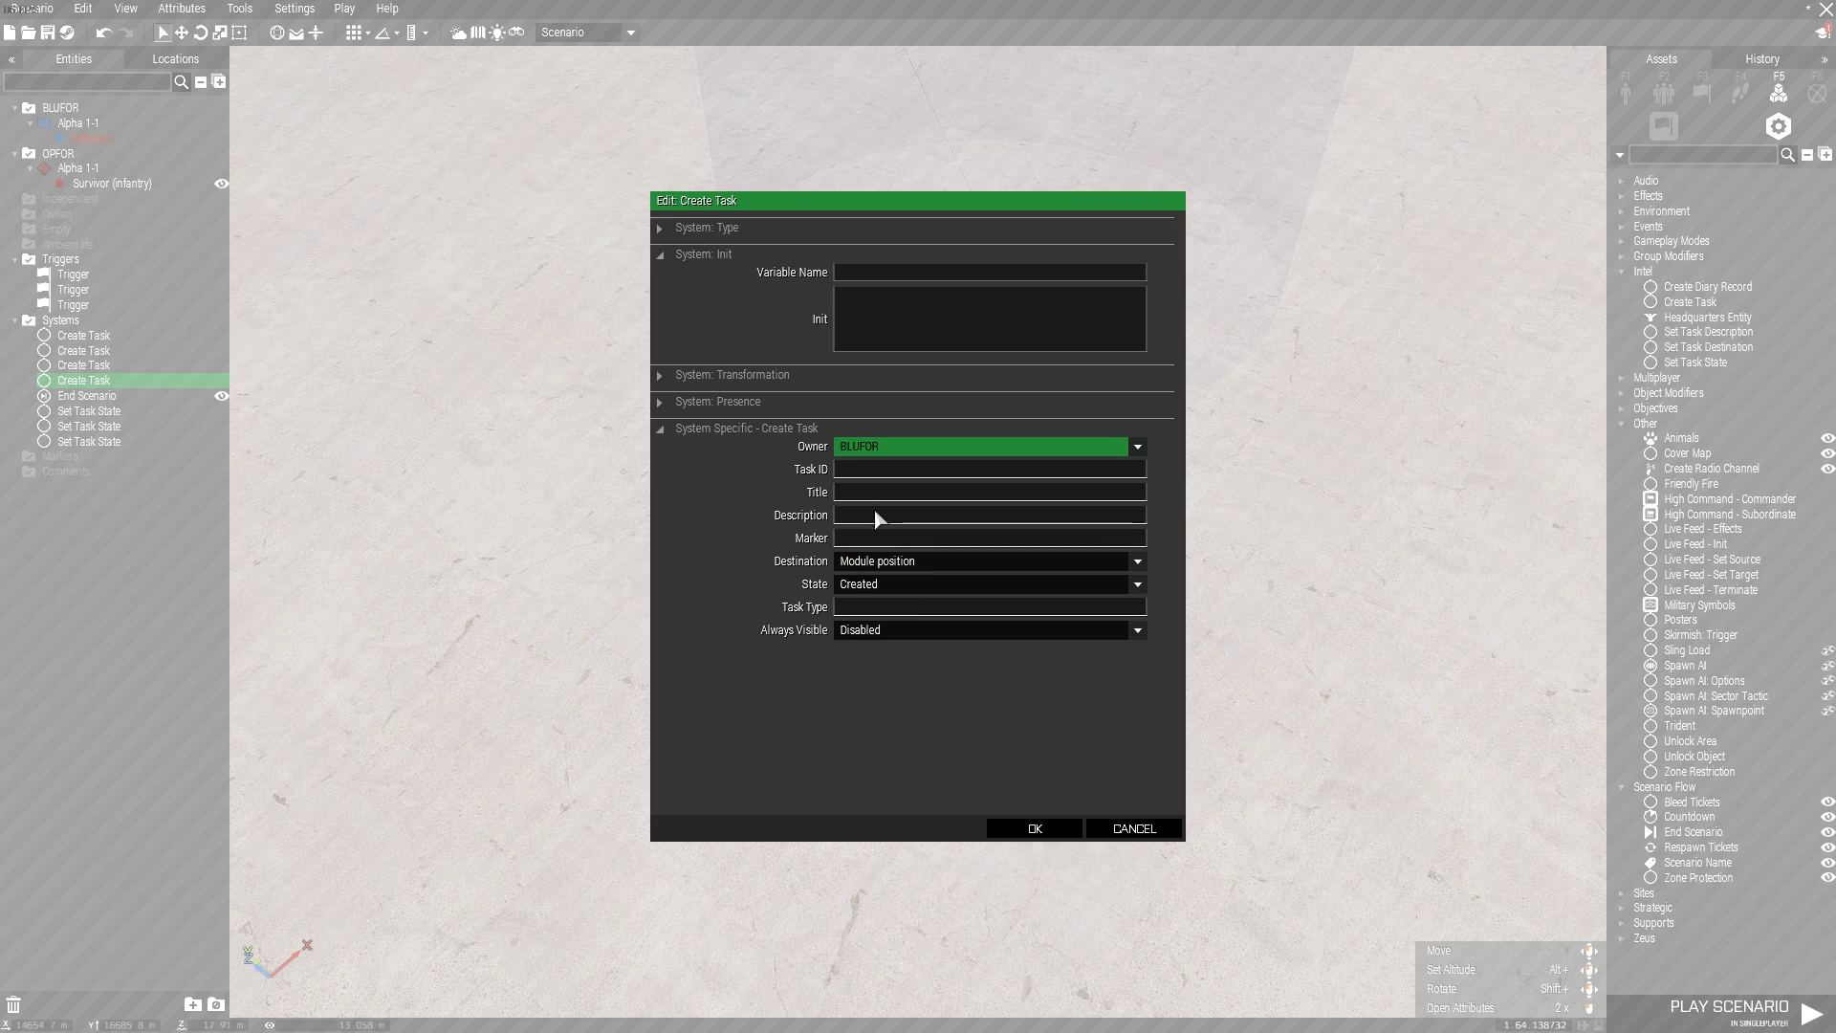
{"action": "key", "text": "Tab"}
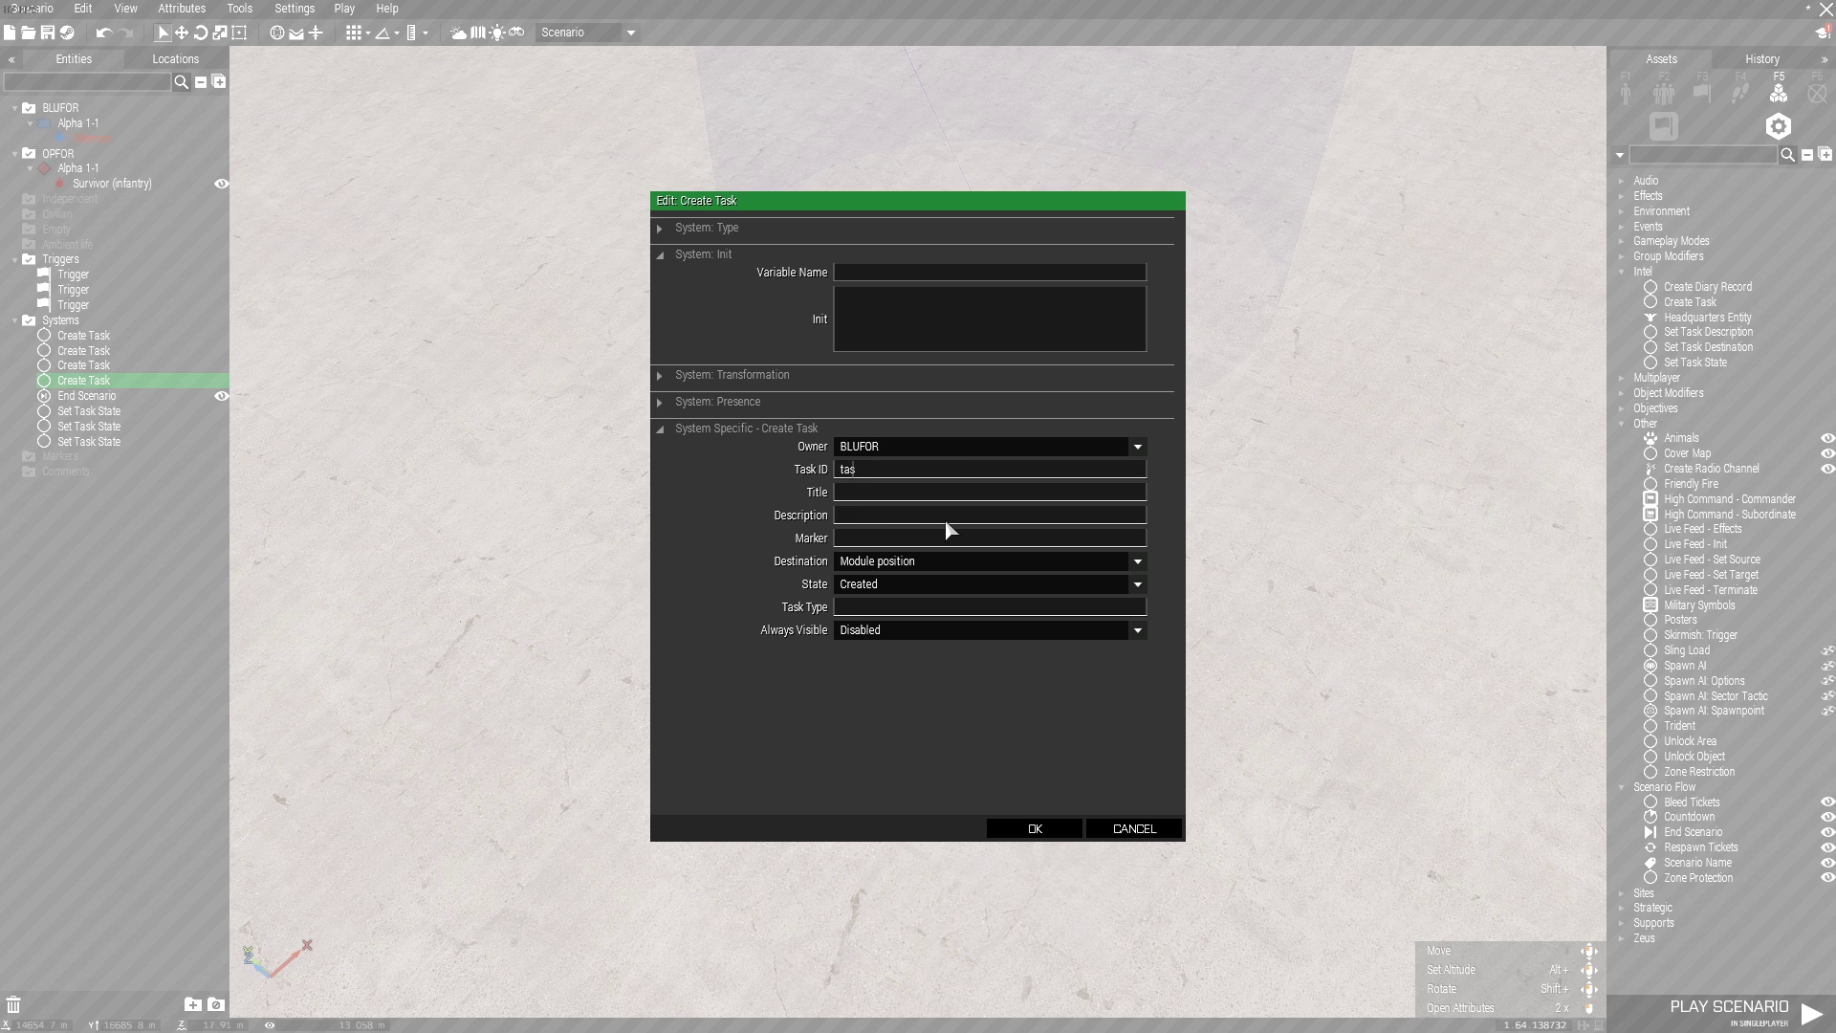
{"action": "double_click", "coordinate": [872, 470]}
{"action": "left_click_drag", "start_coordinate": [898, 201], "coordinate": [966, 194]}
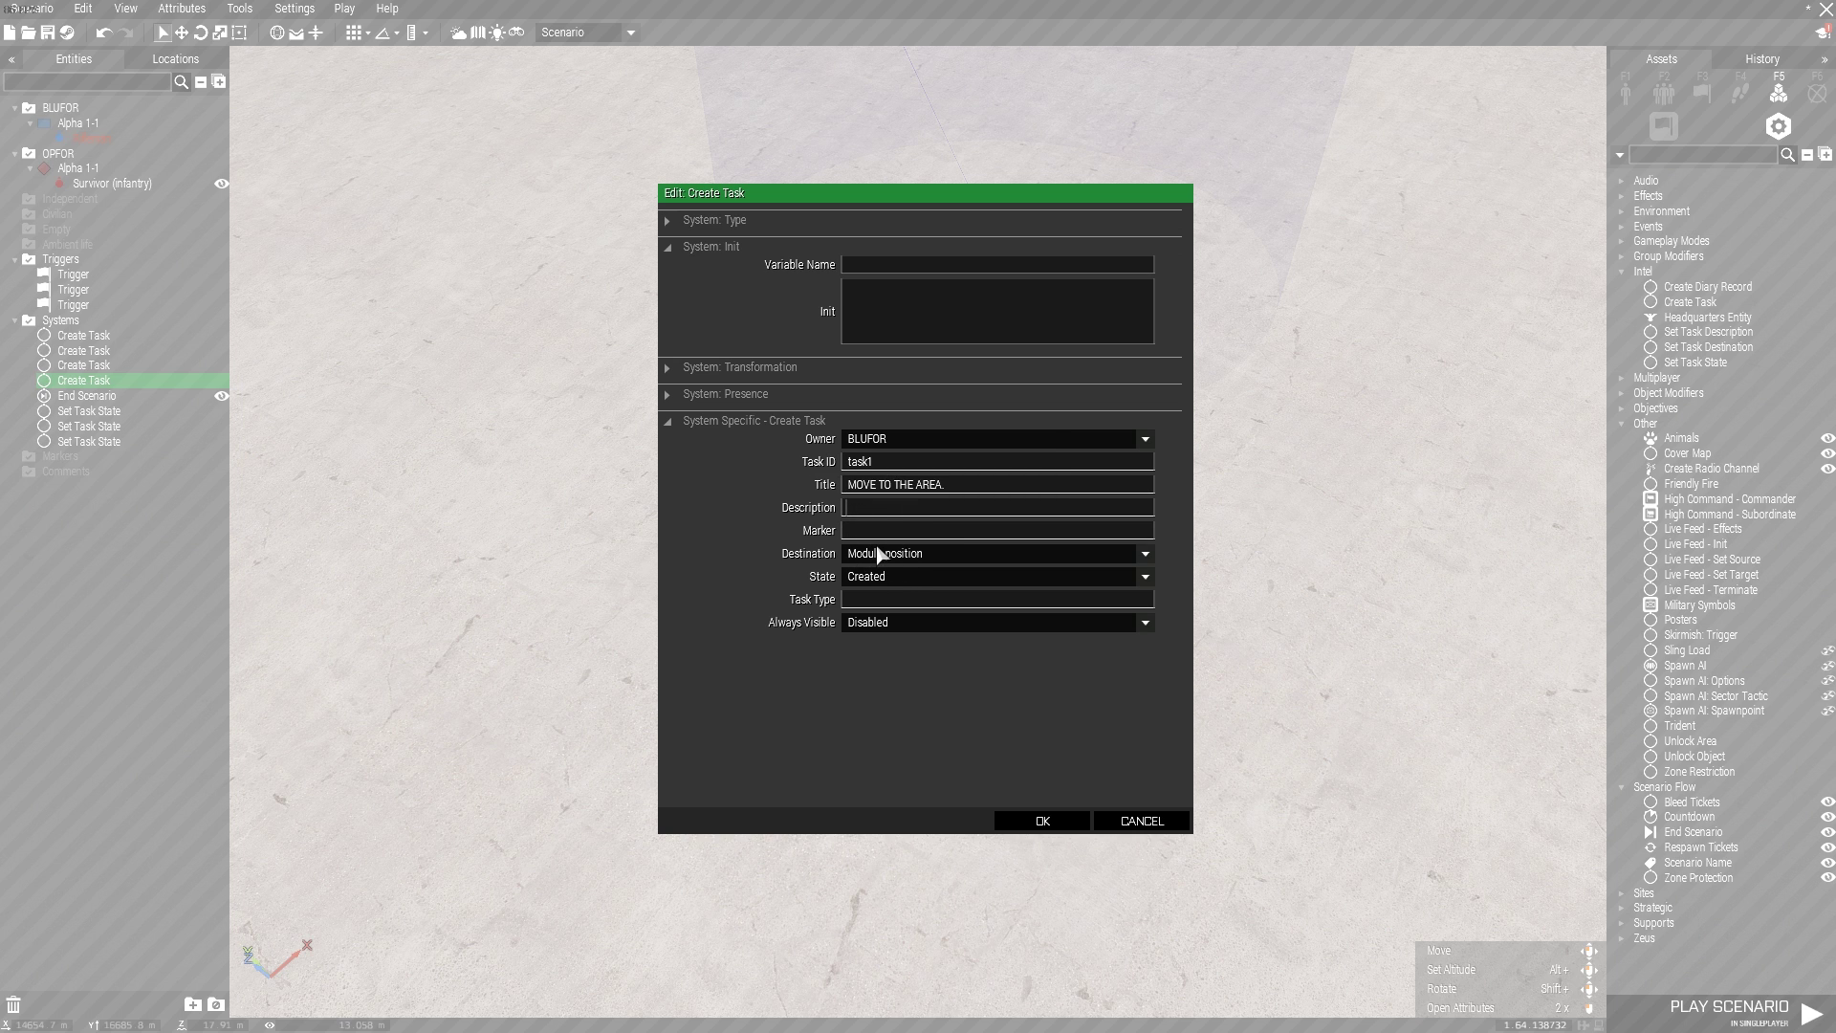
{"action": "left_click", "coordinate": [1141, 821]}
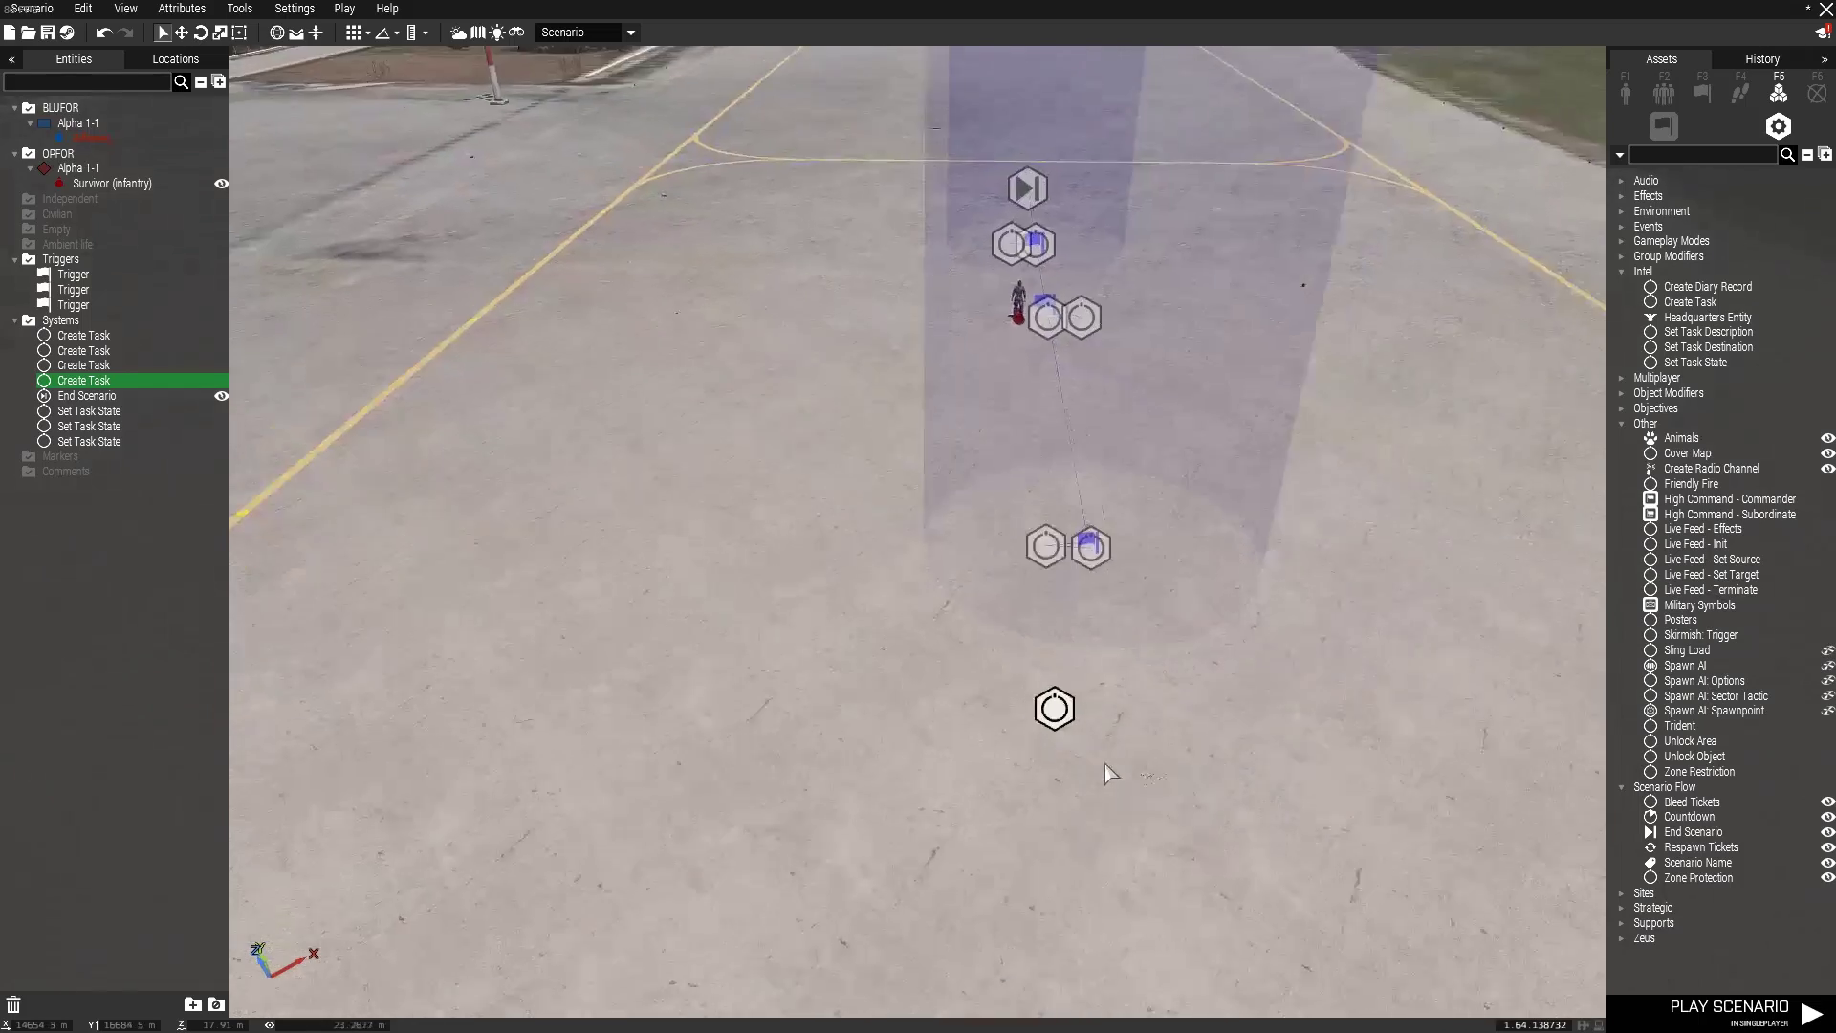
Play the scenario to view the assigned task's title, description and location on the in-game map, and return to the editor
{"action": "left_click", "coordinate": [1707, 1022]}
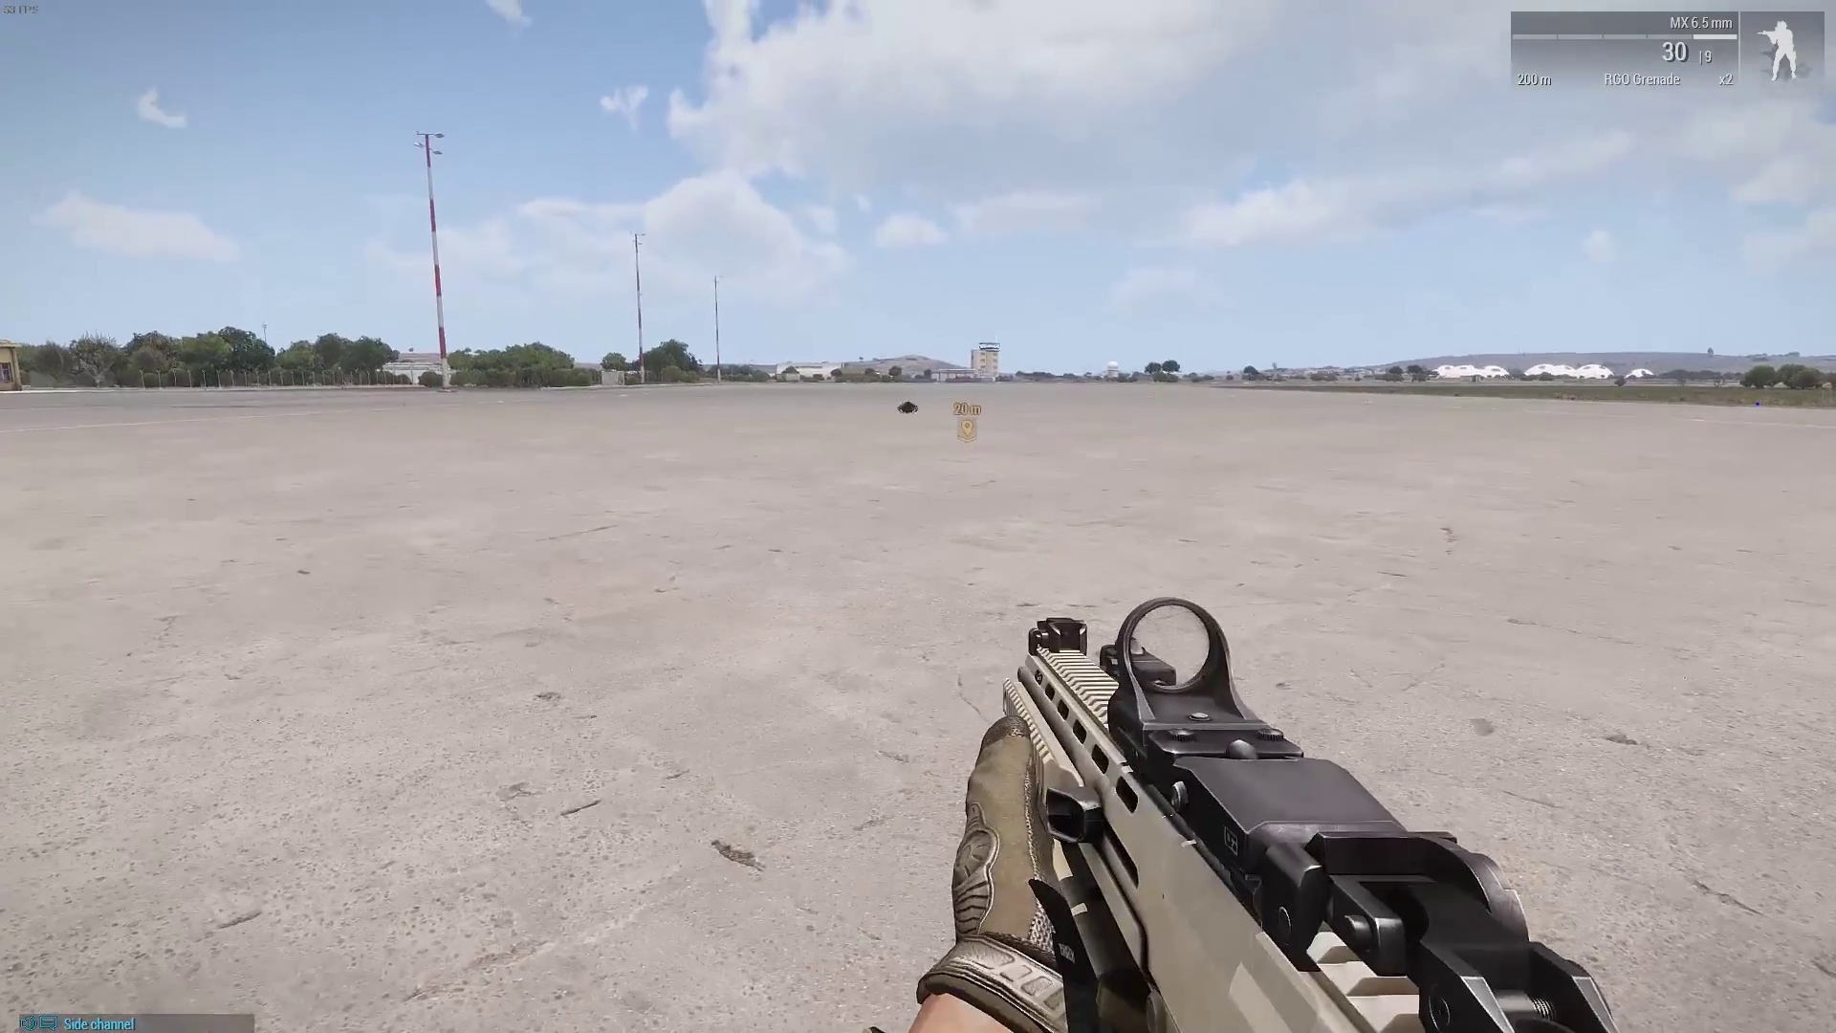
{"action": "key", "text": "m"}
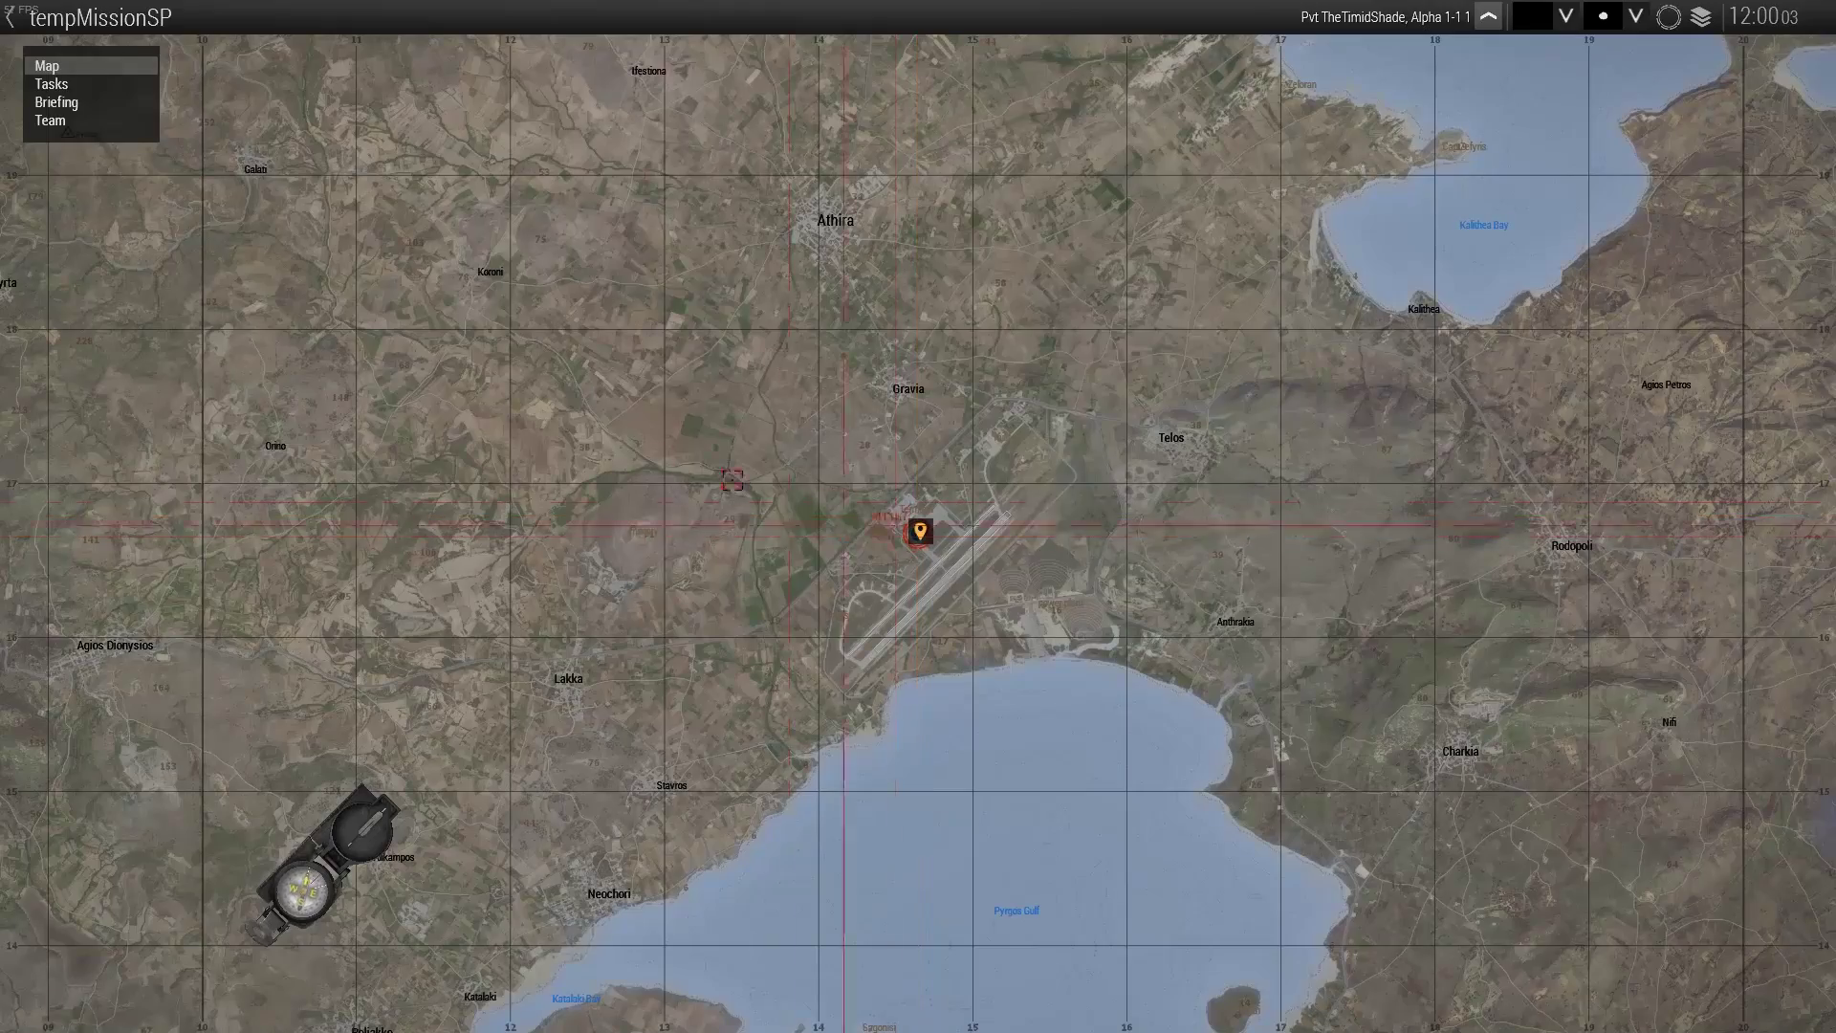
{"action": "left_click", "coordinate": [53, 86]}
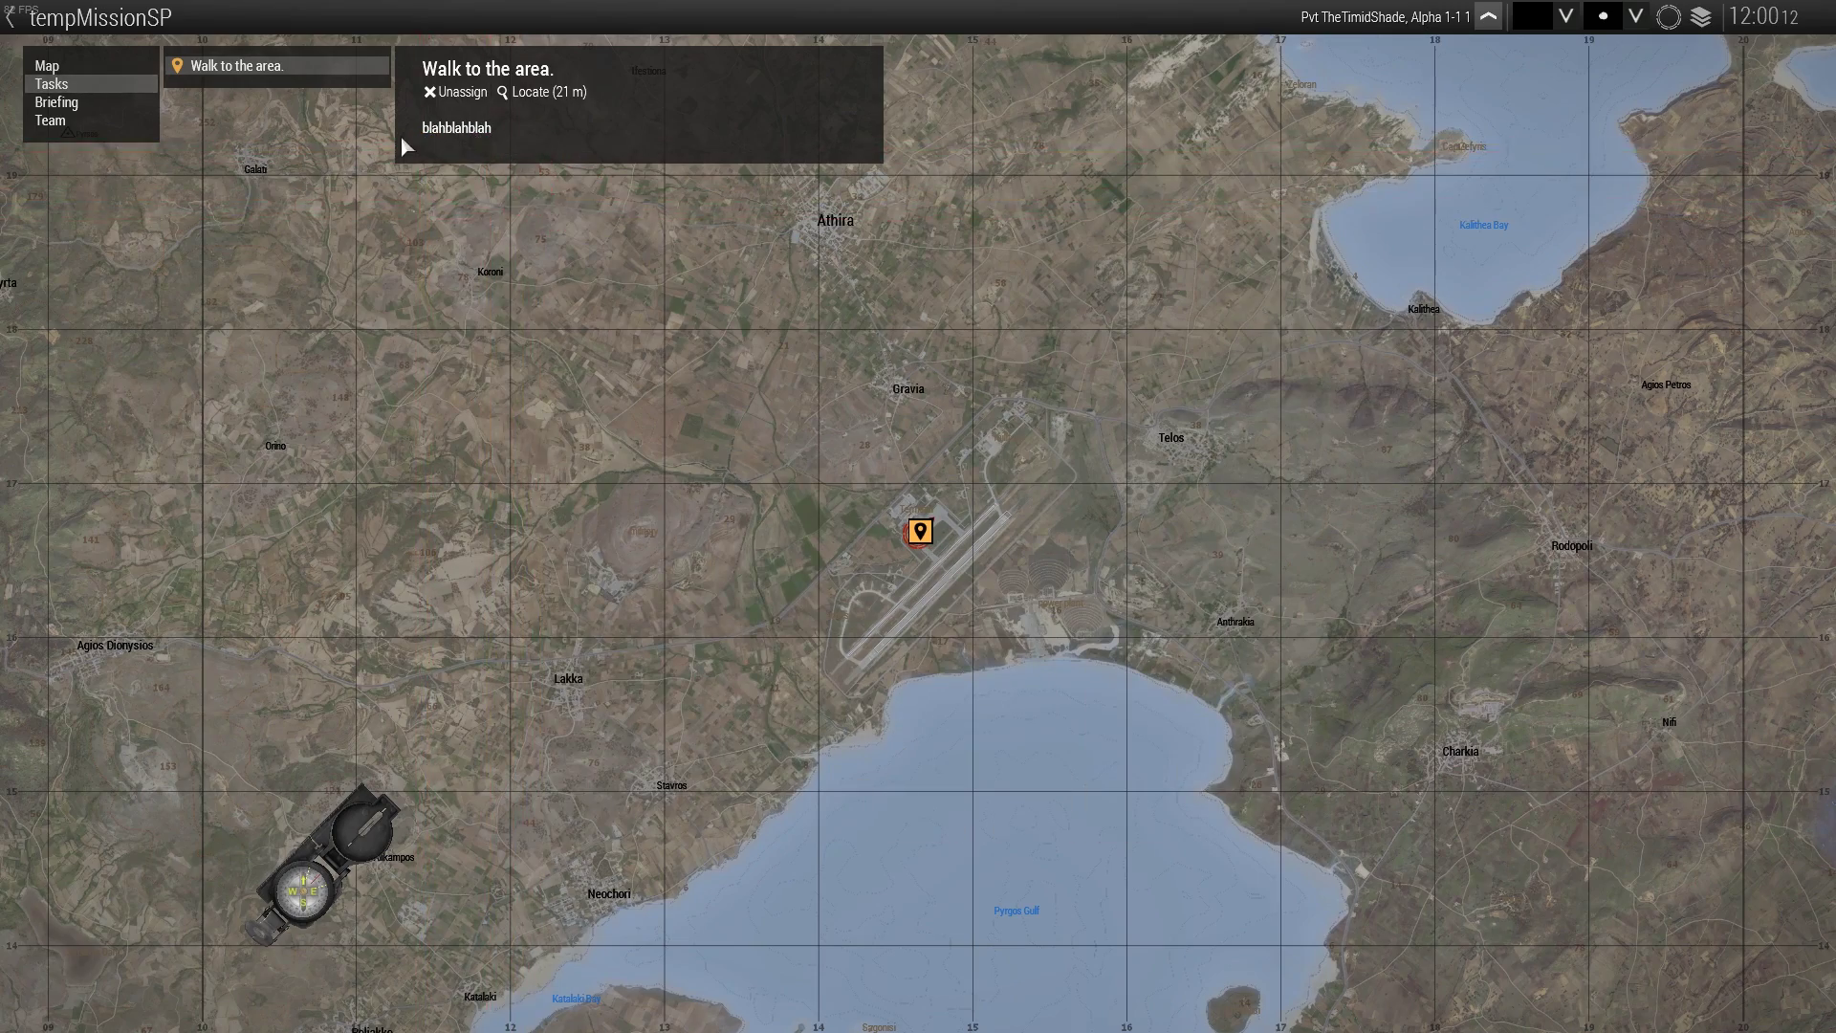
{"action": "right_click_drag", "start_coordinate": [490, 206], "coordinate": [505, 261]}
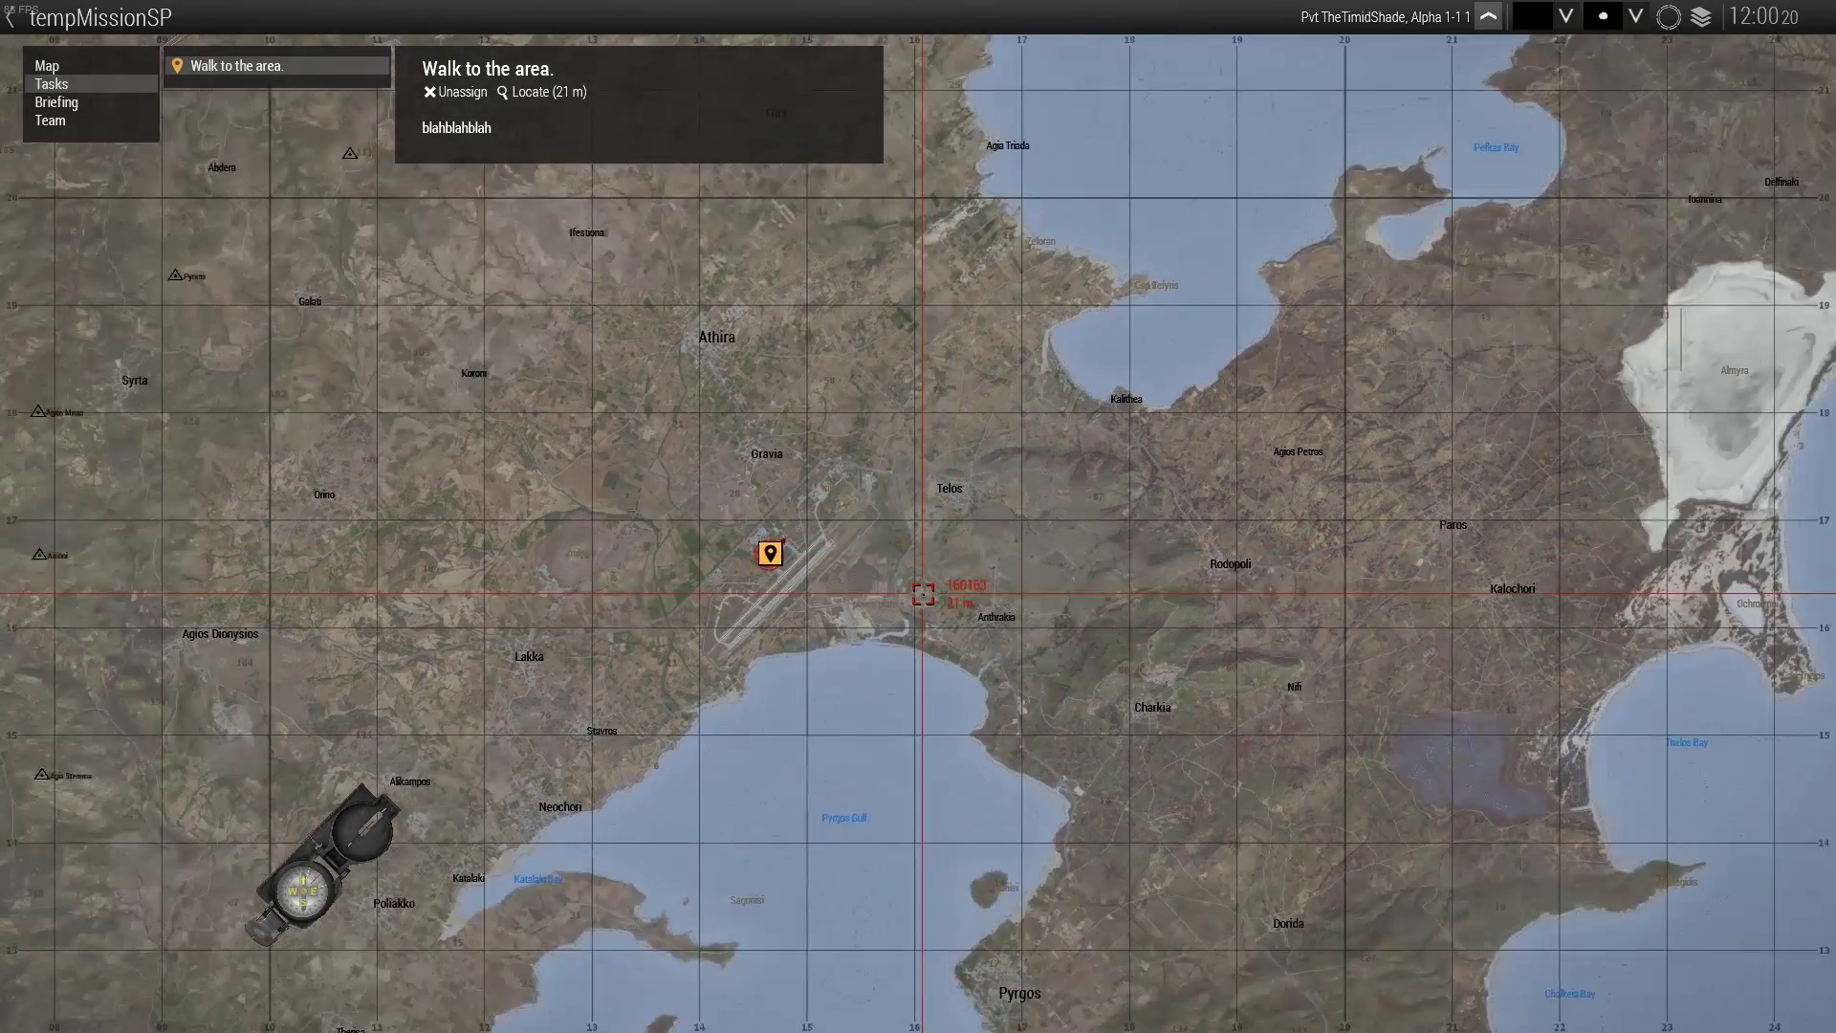
{"action": "key", "text": "m"}
{"action": "key", "text": "Escape"}
{"action": "left_click", "coordinate": [132, 950]}
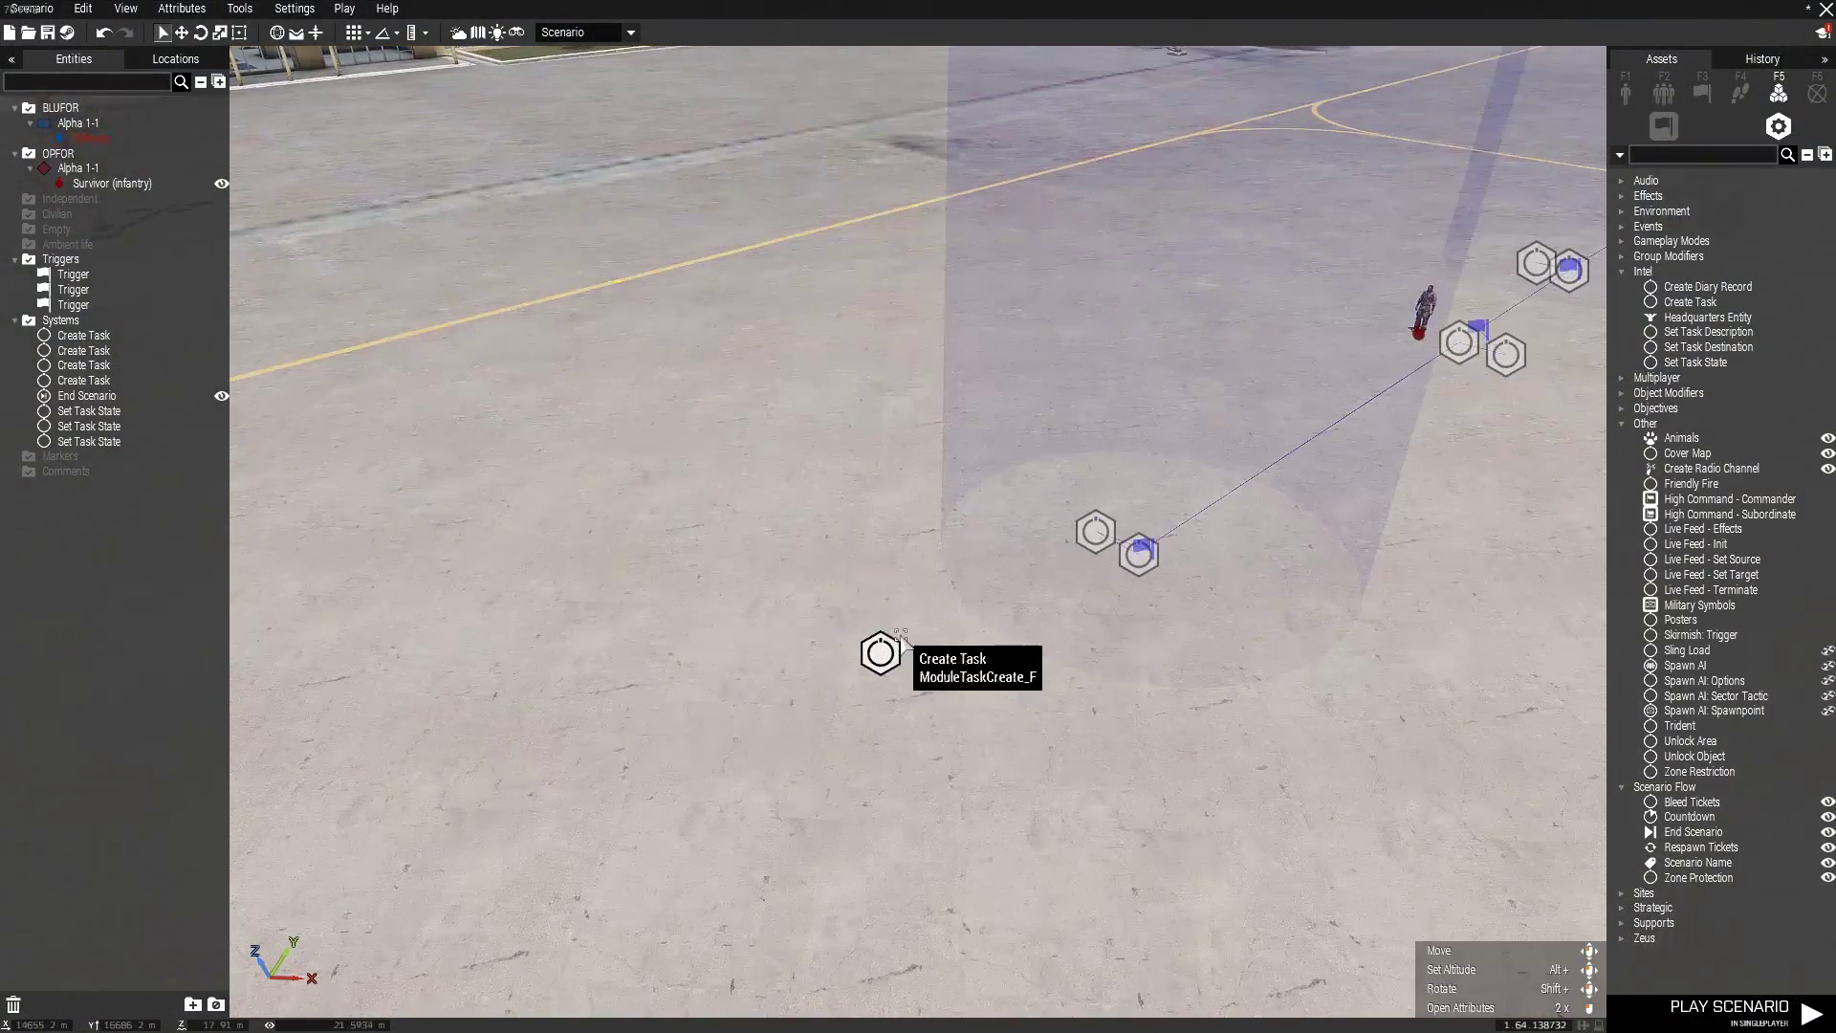
Try placing a Circle marker on the map beside the terminal to see its variable name, and delete it
{"action": "double_click", "coordinate": [875, 654]}
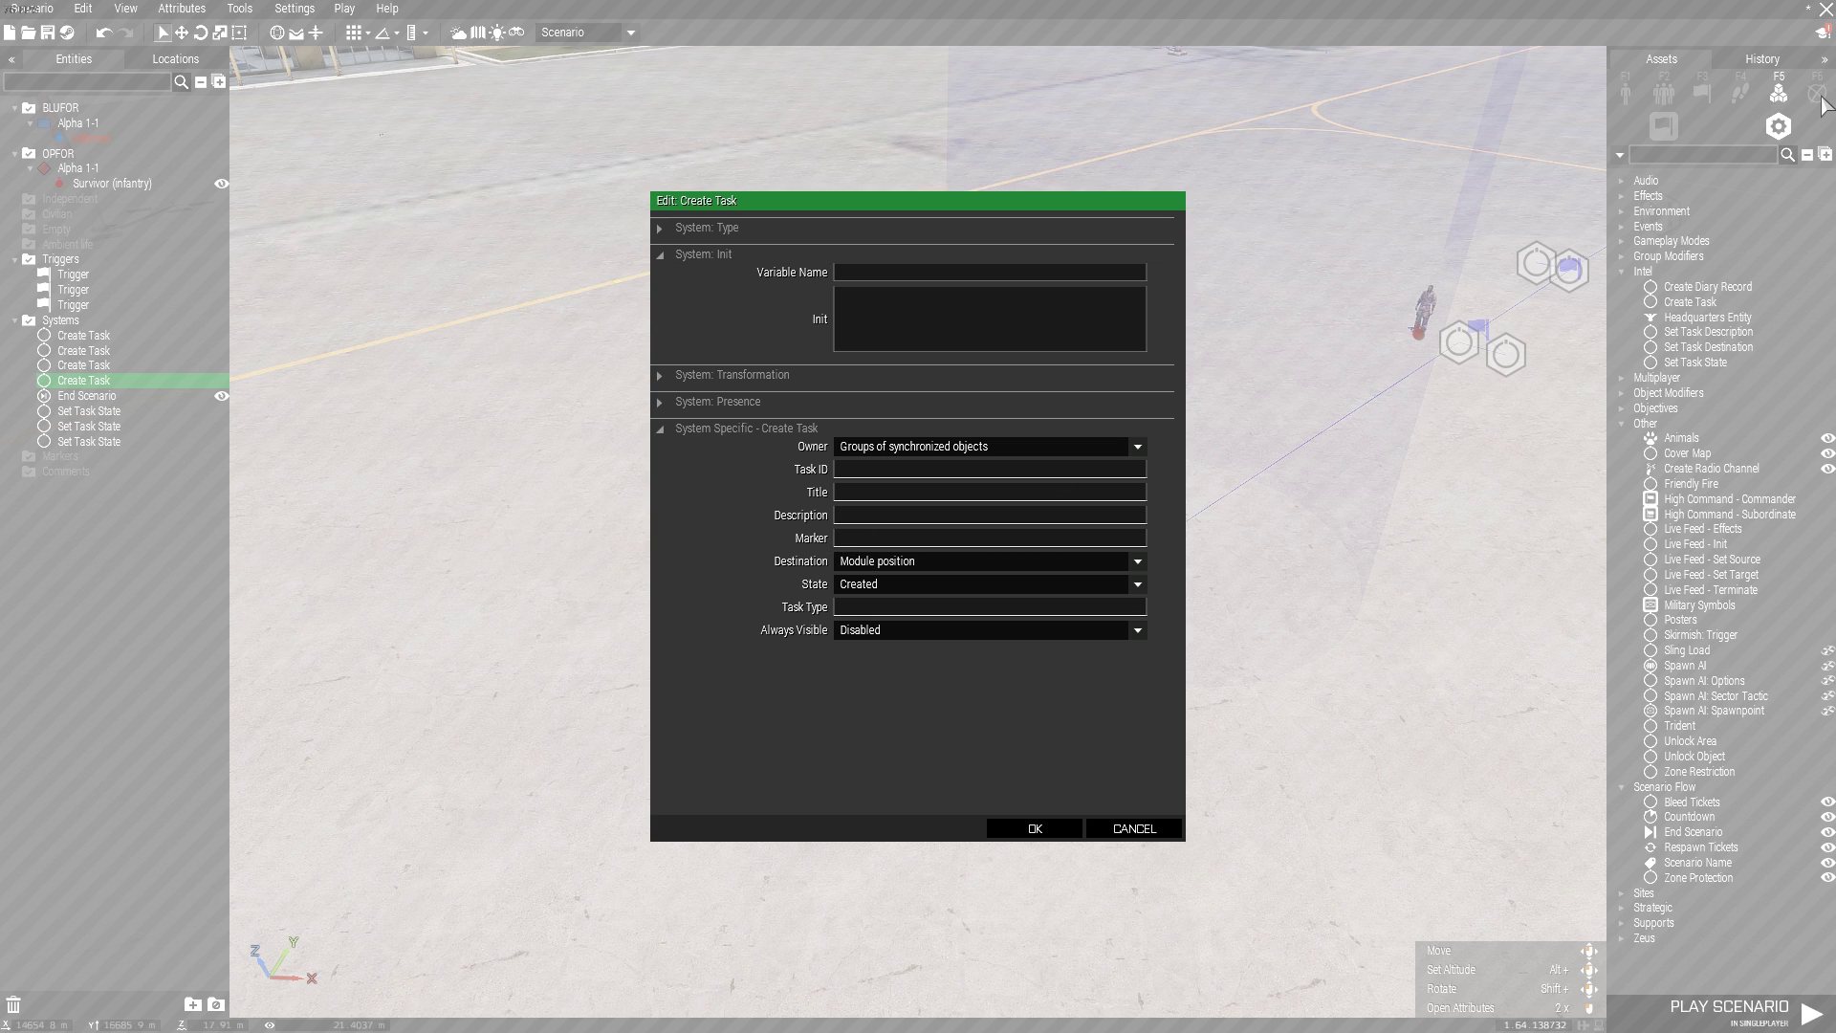
{"action": "left_click", "coordinate": [1034, 828]}
{"action": "left_click", "coordinate": [1816, 93]}
{"action": "key", "text": "m"}
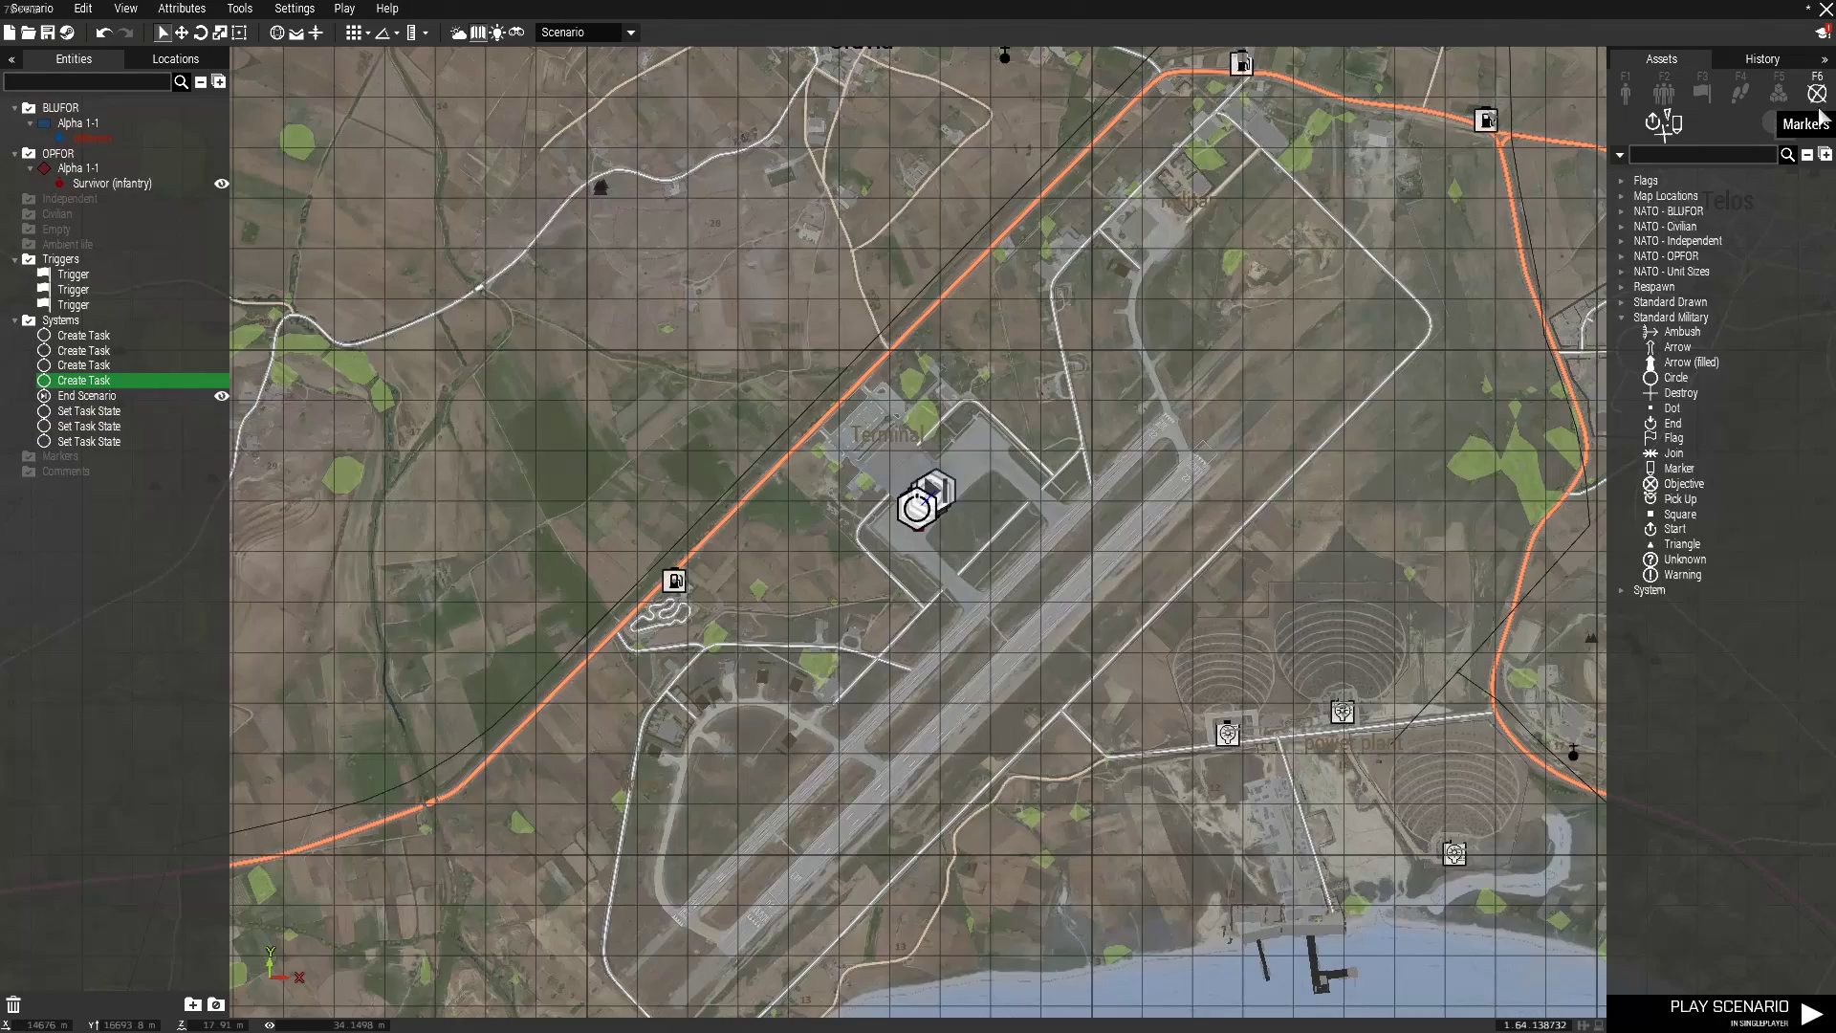
{"action": "left_click", "coordinate": [1675, 377]}
{"action": "double_click", "coordinate": [961, 564]}
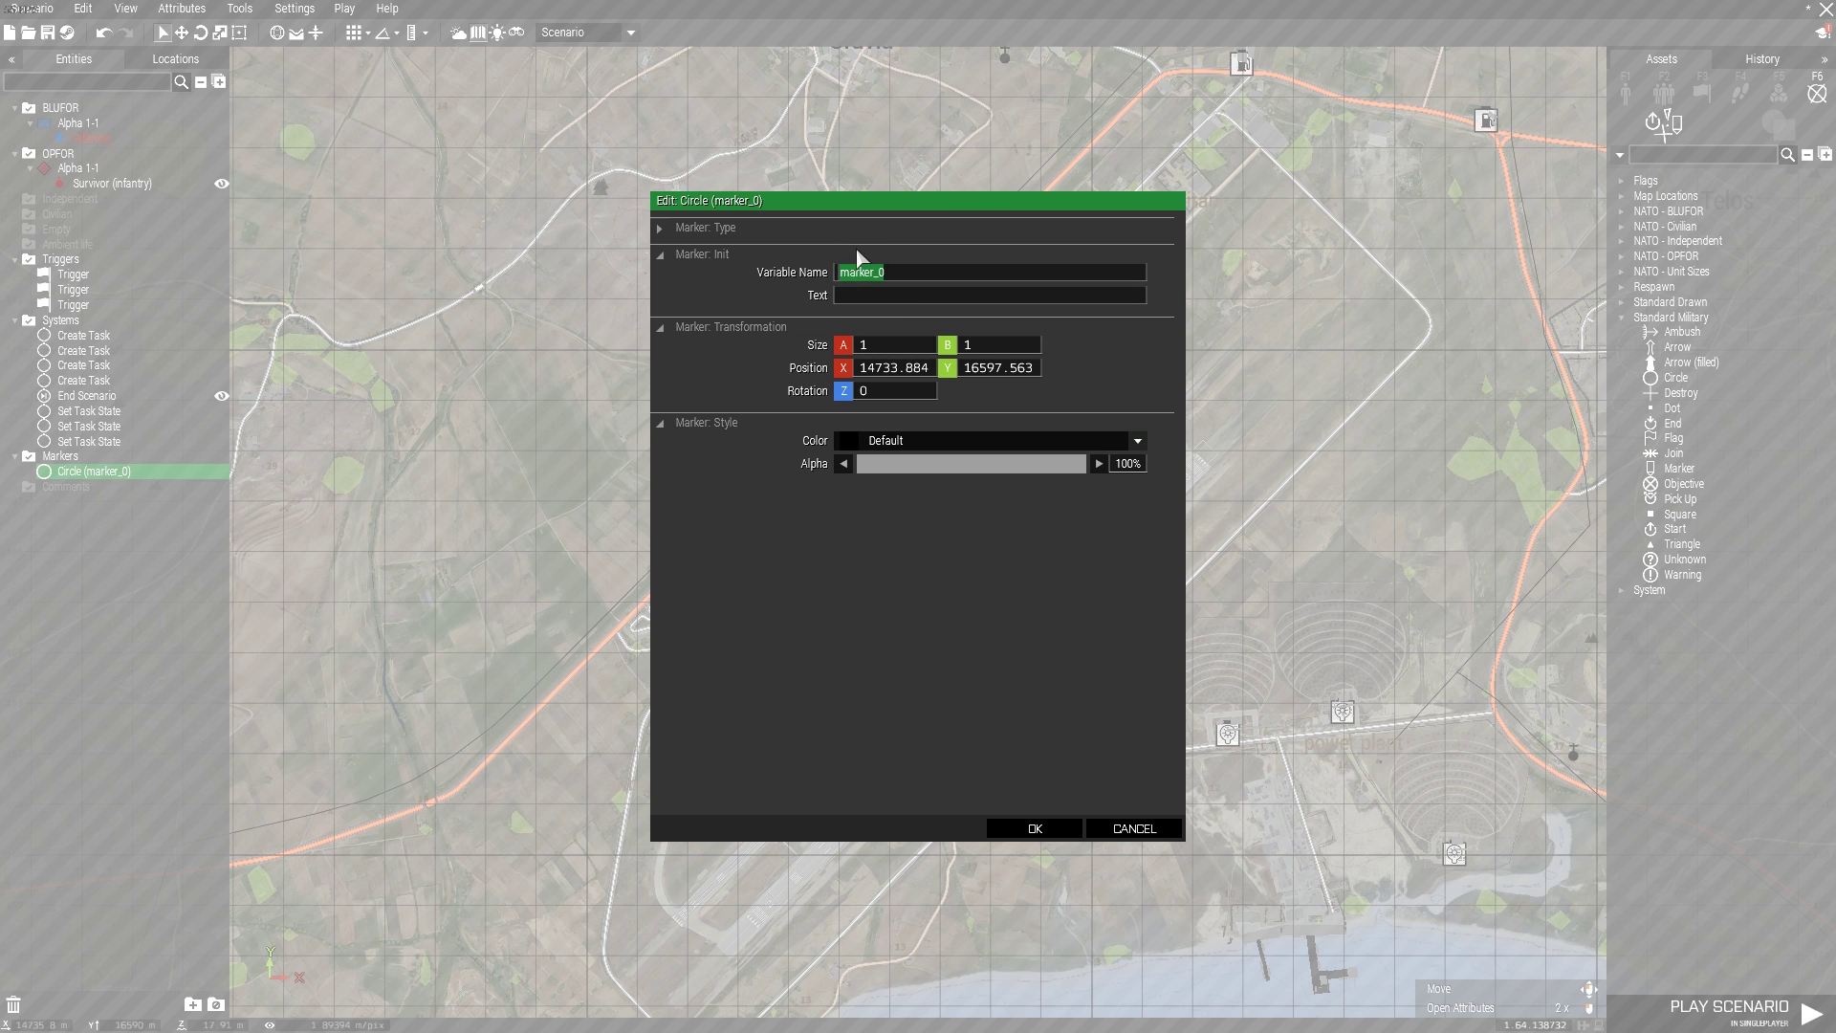
{"action": "left_click", "coordinate": [1134, 828]}
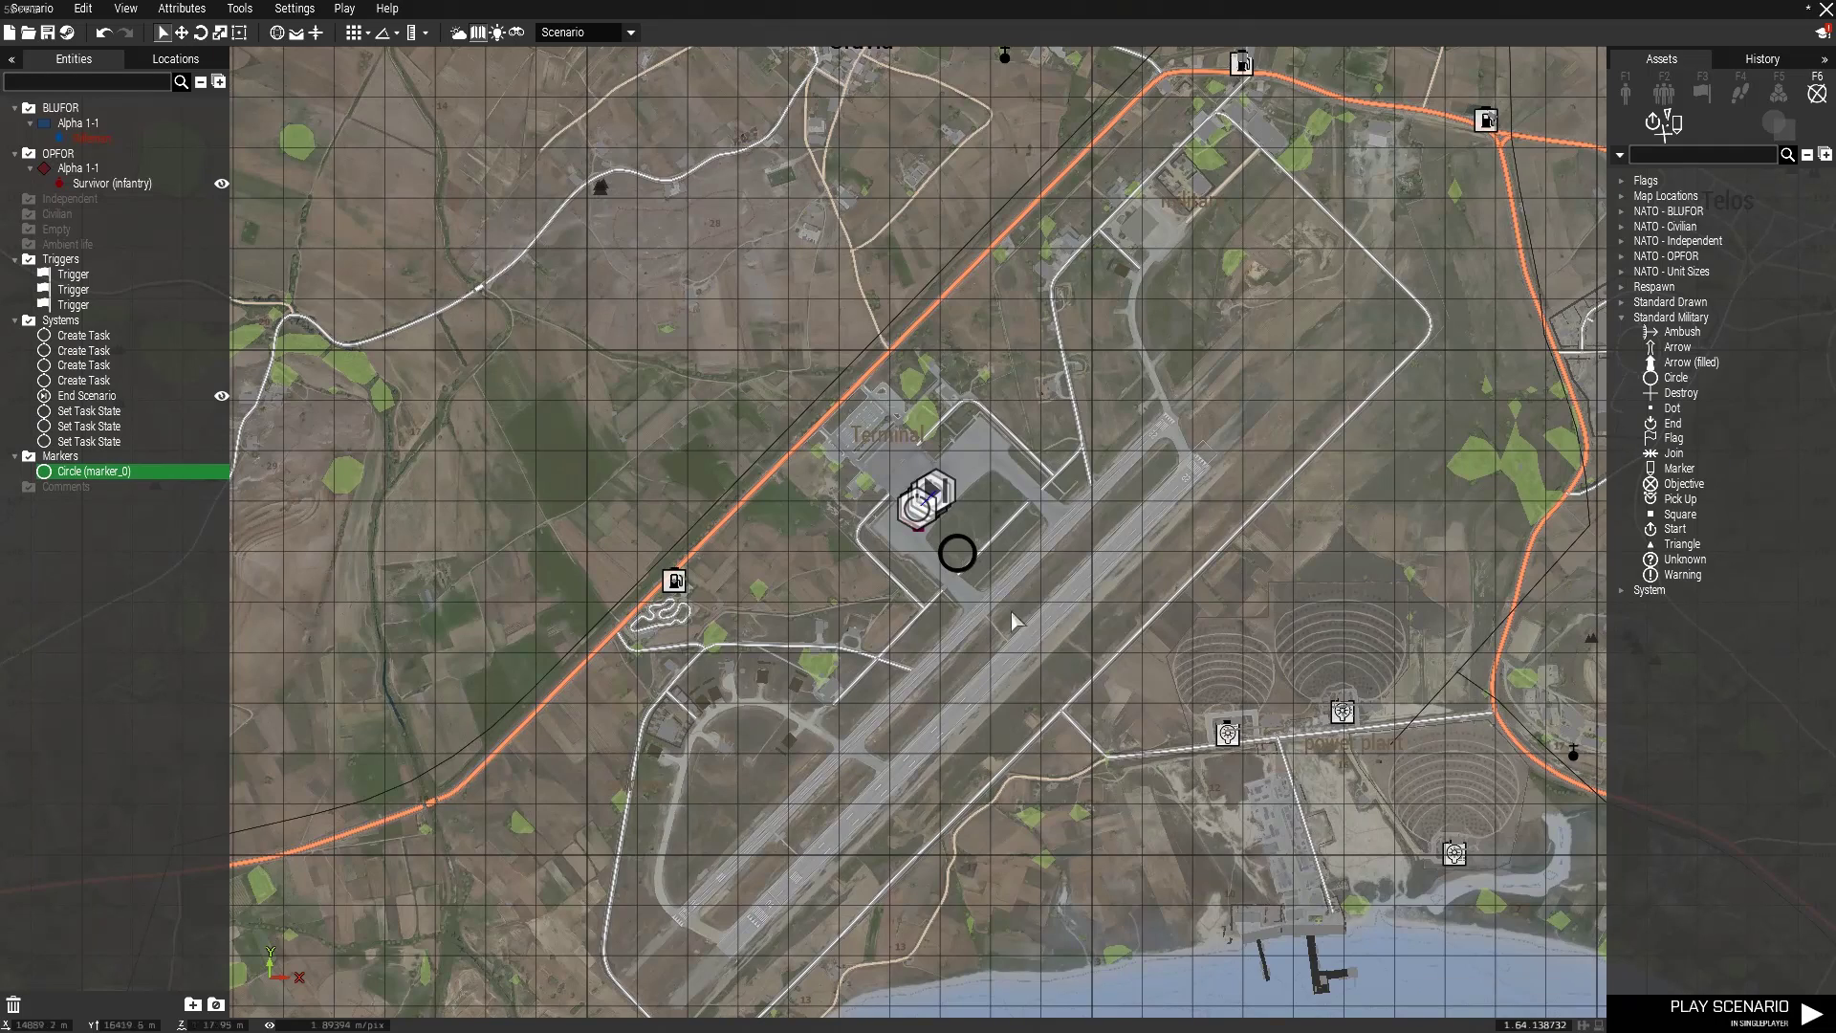
{"action": "key", "text": "Delete"}
{"action": "key", "text": "m"}
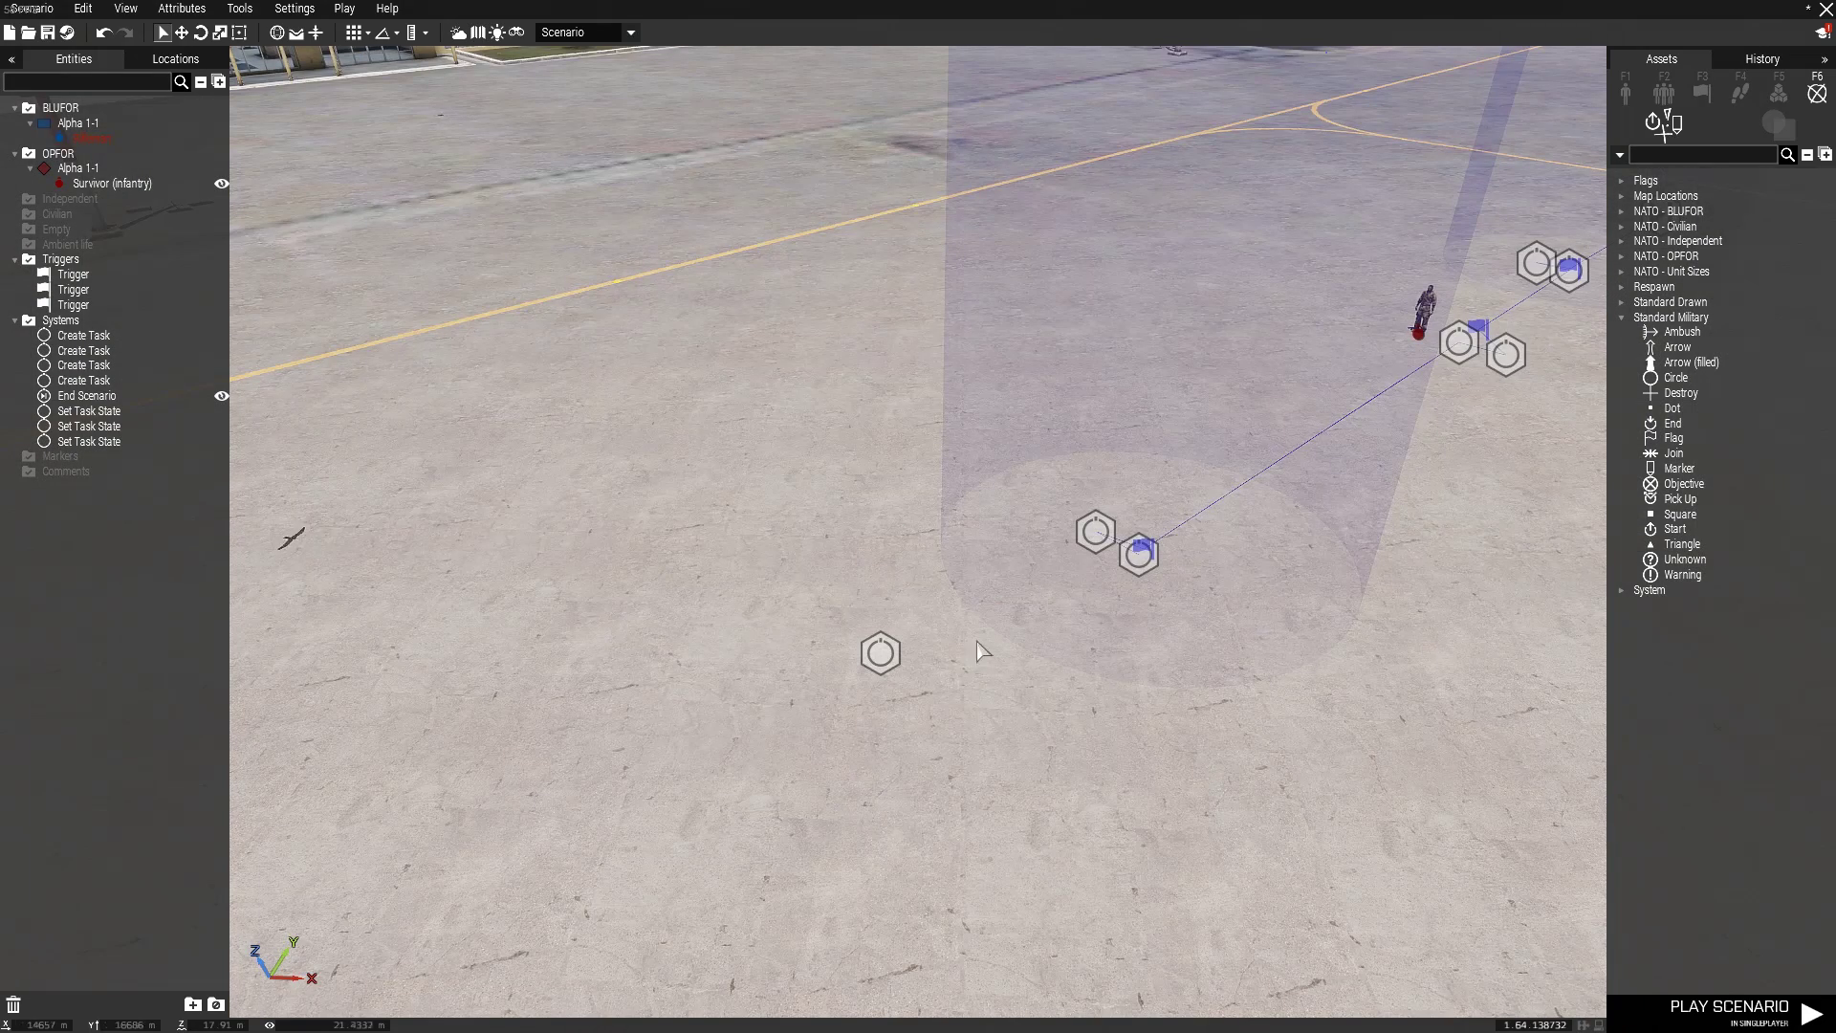
Set the standalone Create Task module's destination to Module position and its state to Assigned
{"action": "double_click", "coordinate": [893, 658]}
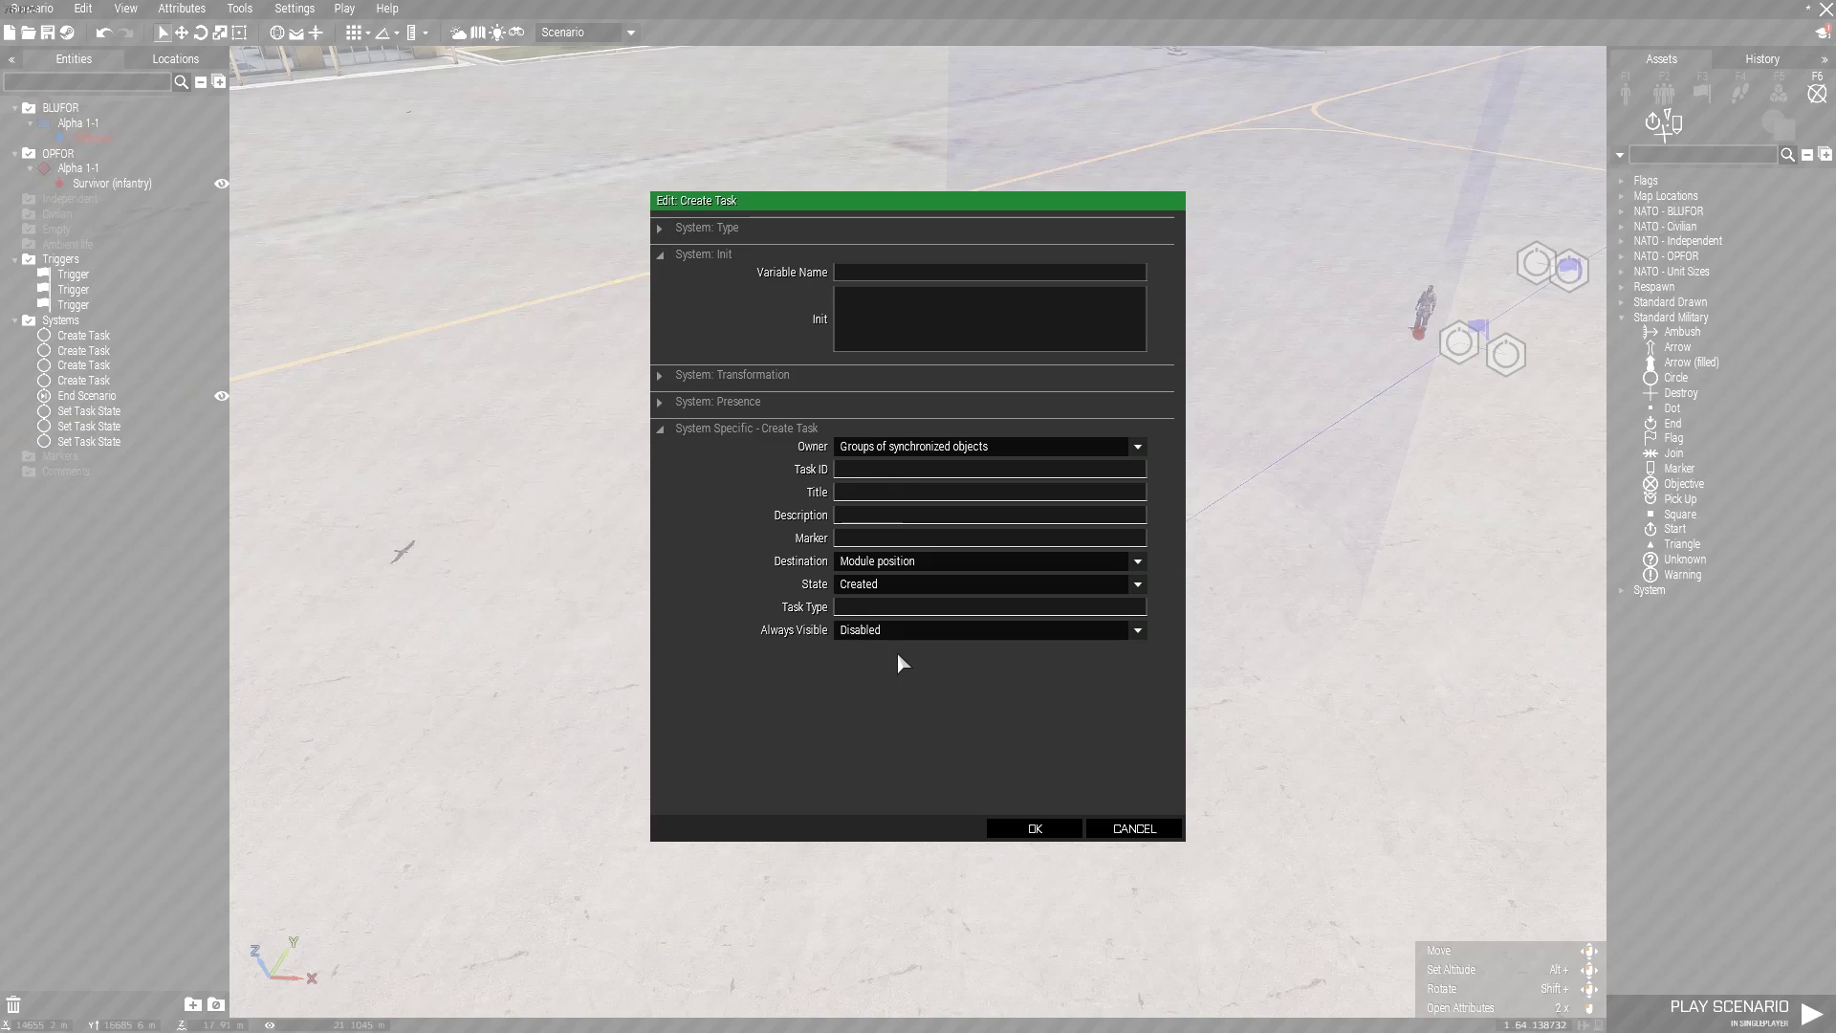
{"action": "left_click", "coordinate": [916, 562]}
{"action": "left_click", "coordinate": [897, 571]}
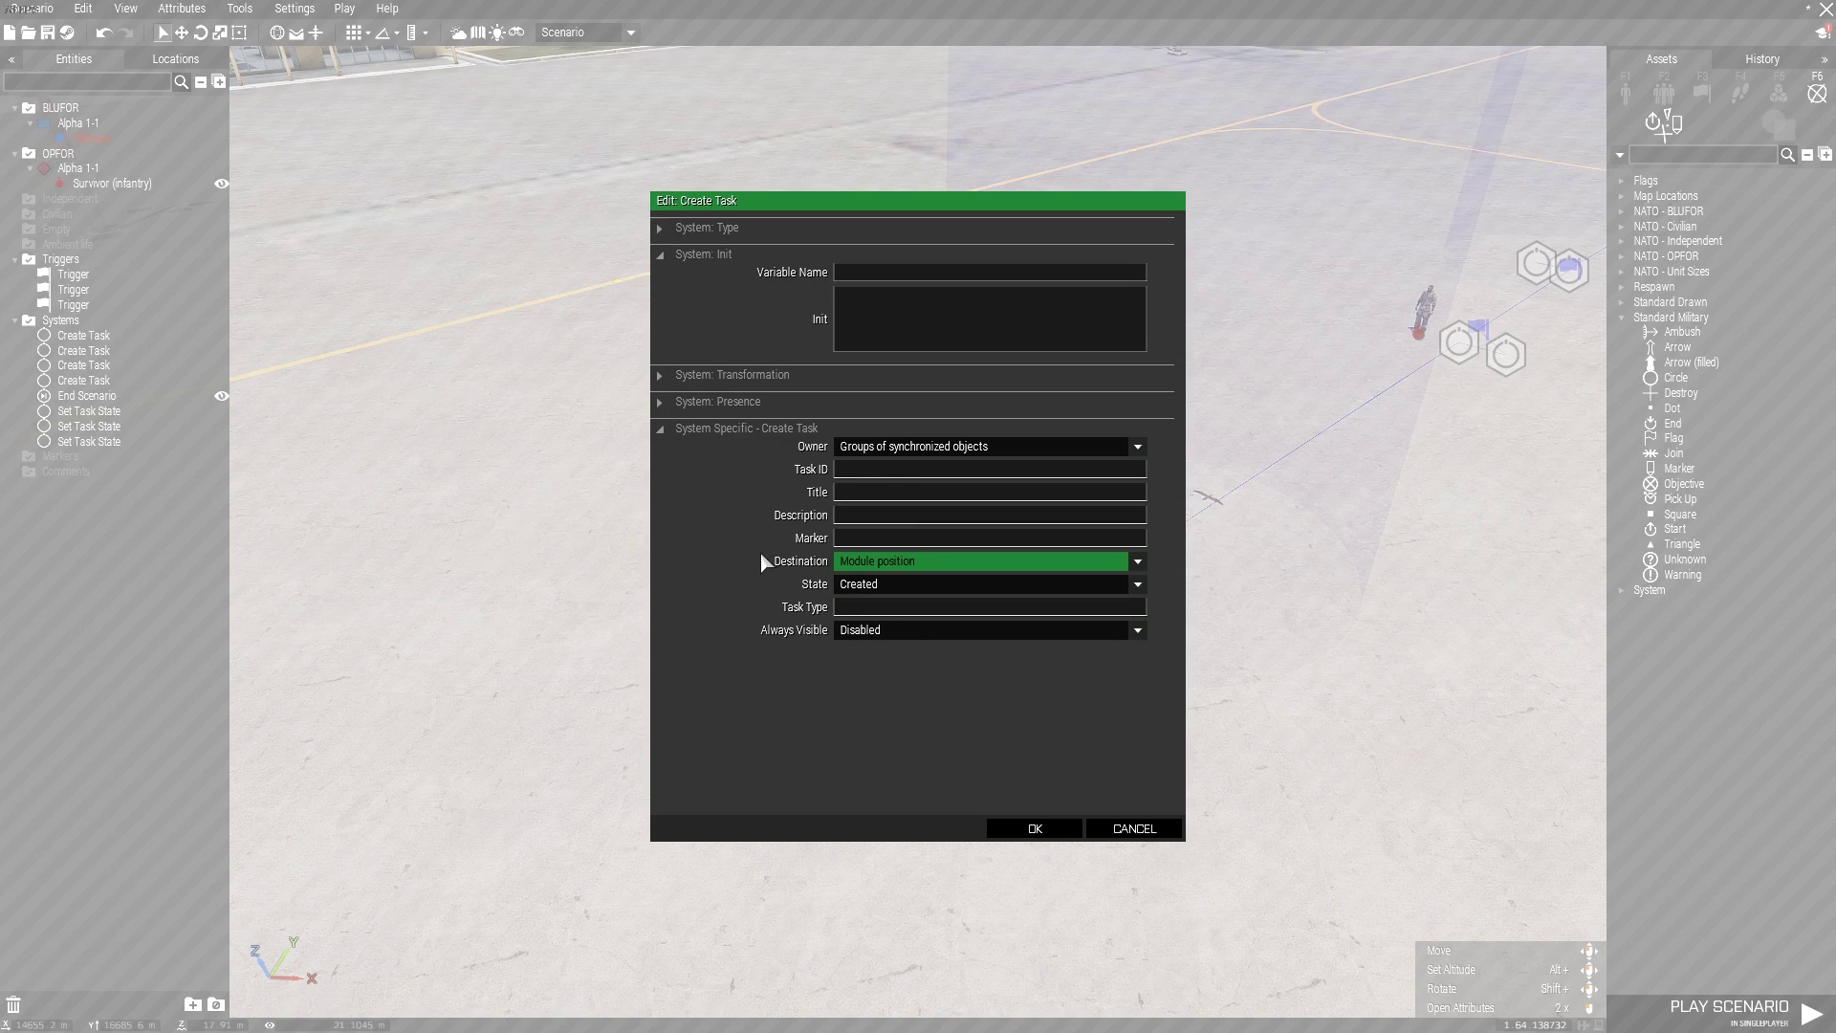
{"action": "left_click", "coordinate": [875, 565]}
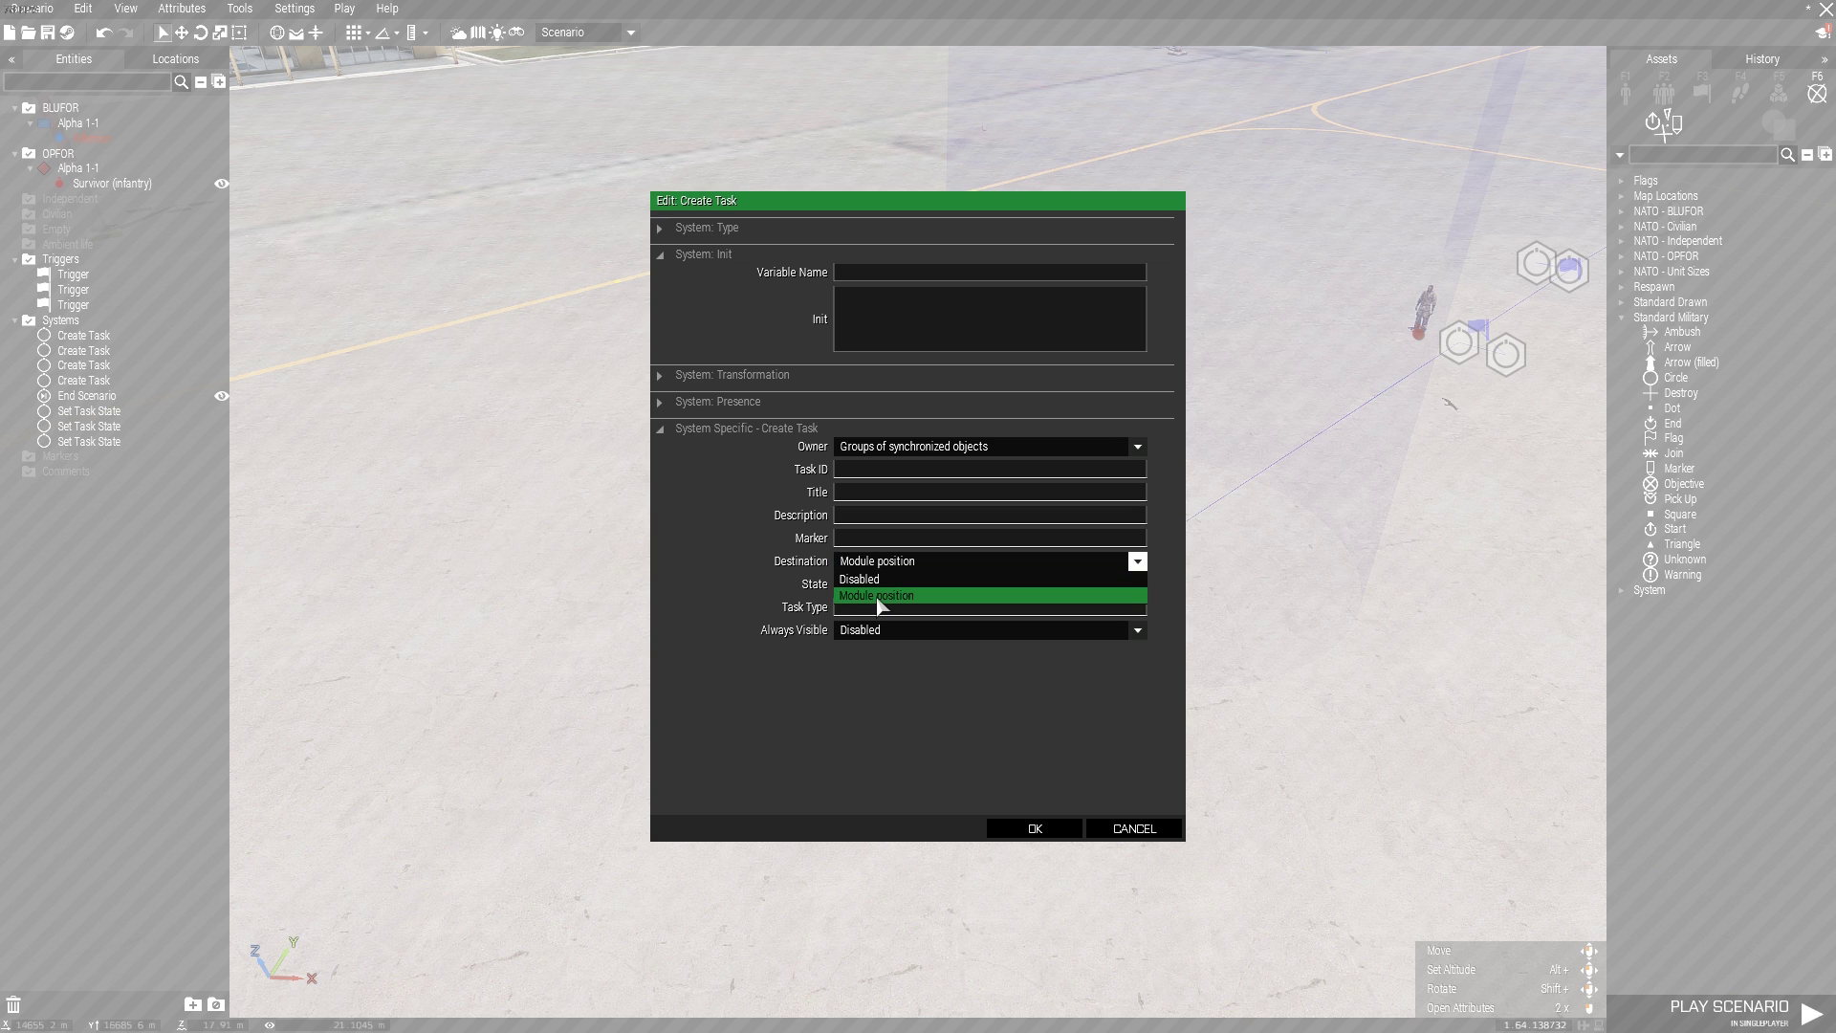
{"action": "left_click", "coordinate": [880, 597]}
{"action": "left_click_drag", "start_coordinate": [930, 218], "coordinate": [688, 221]}
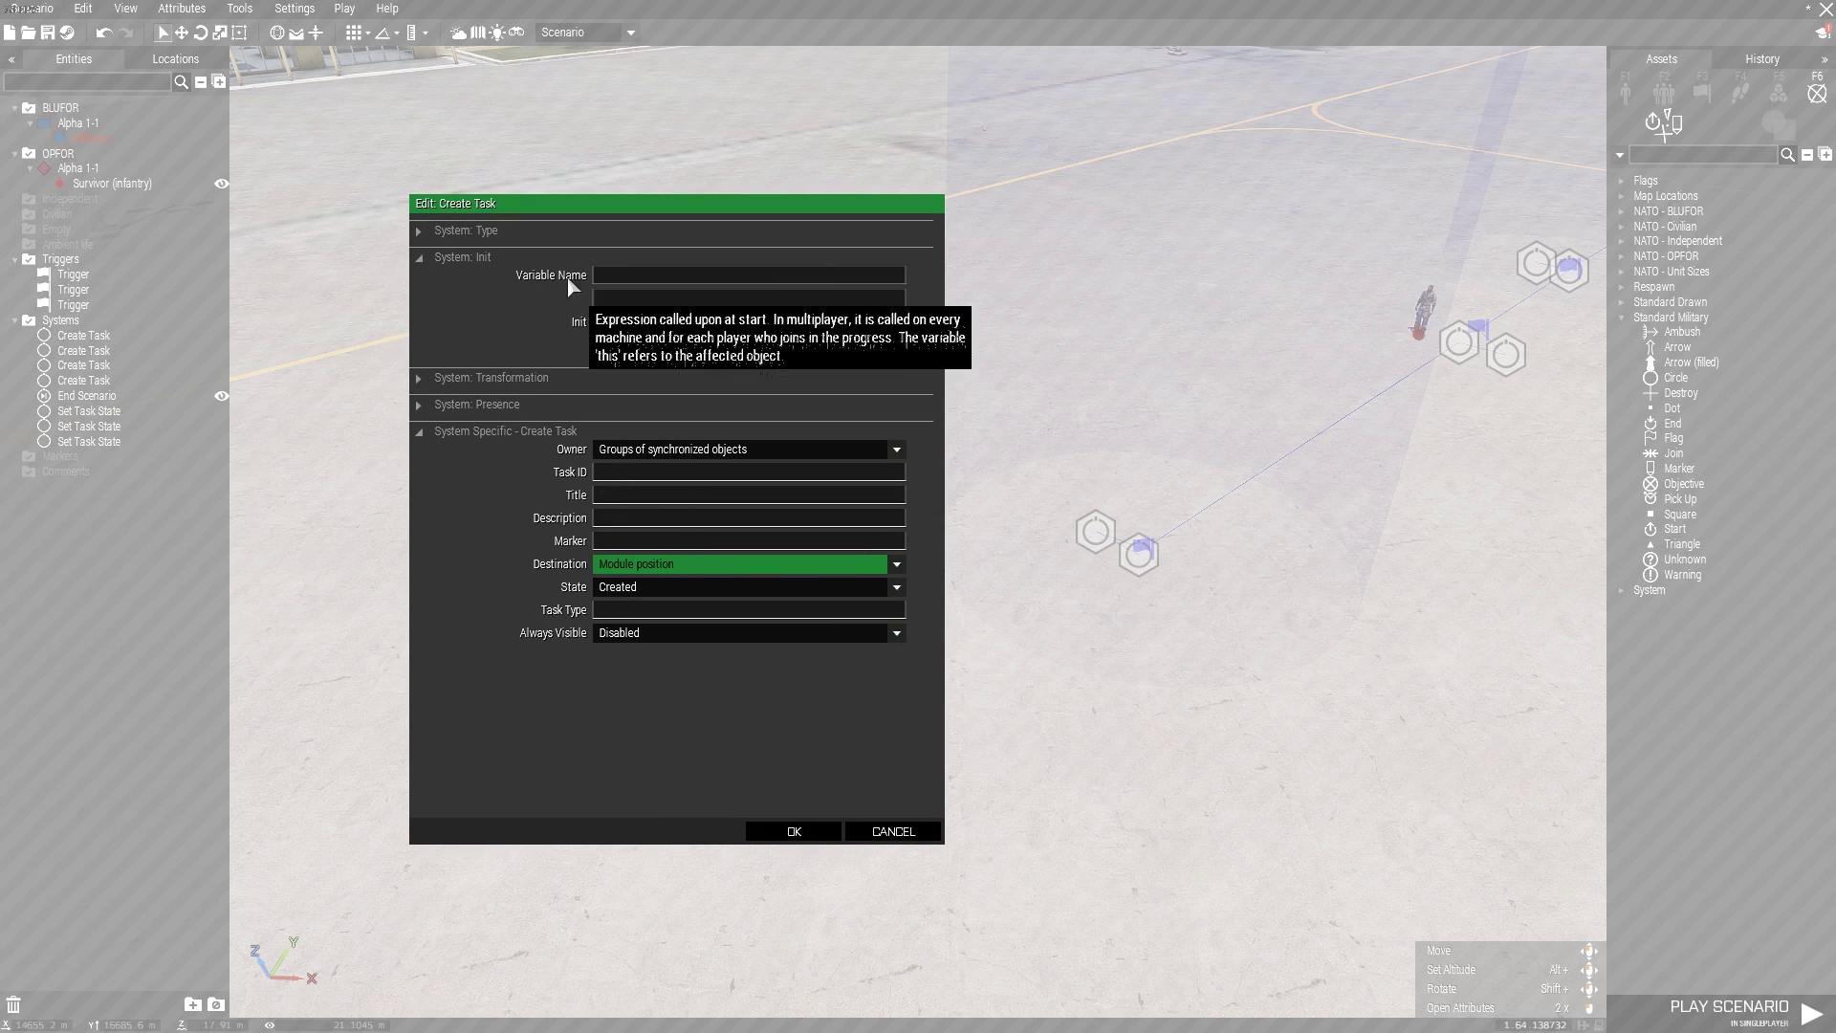
{"action": "left_click_drag", "start_coordinate": [593, 216], "coordinate": [856, 224]}
{"action": "left_click", "coordinate": [899, 596]}
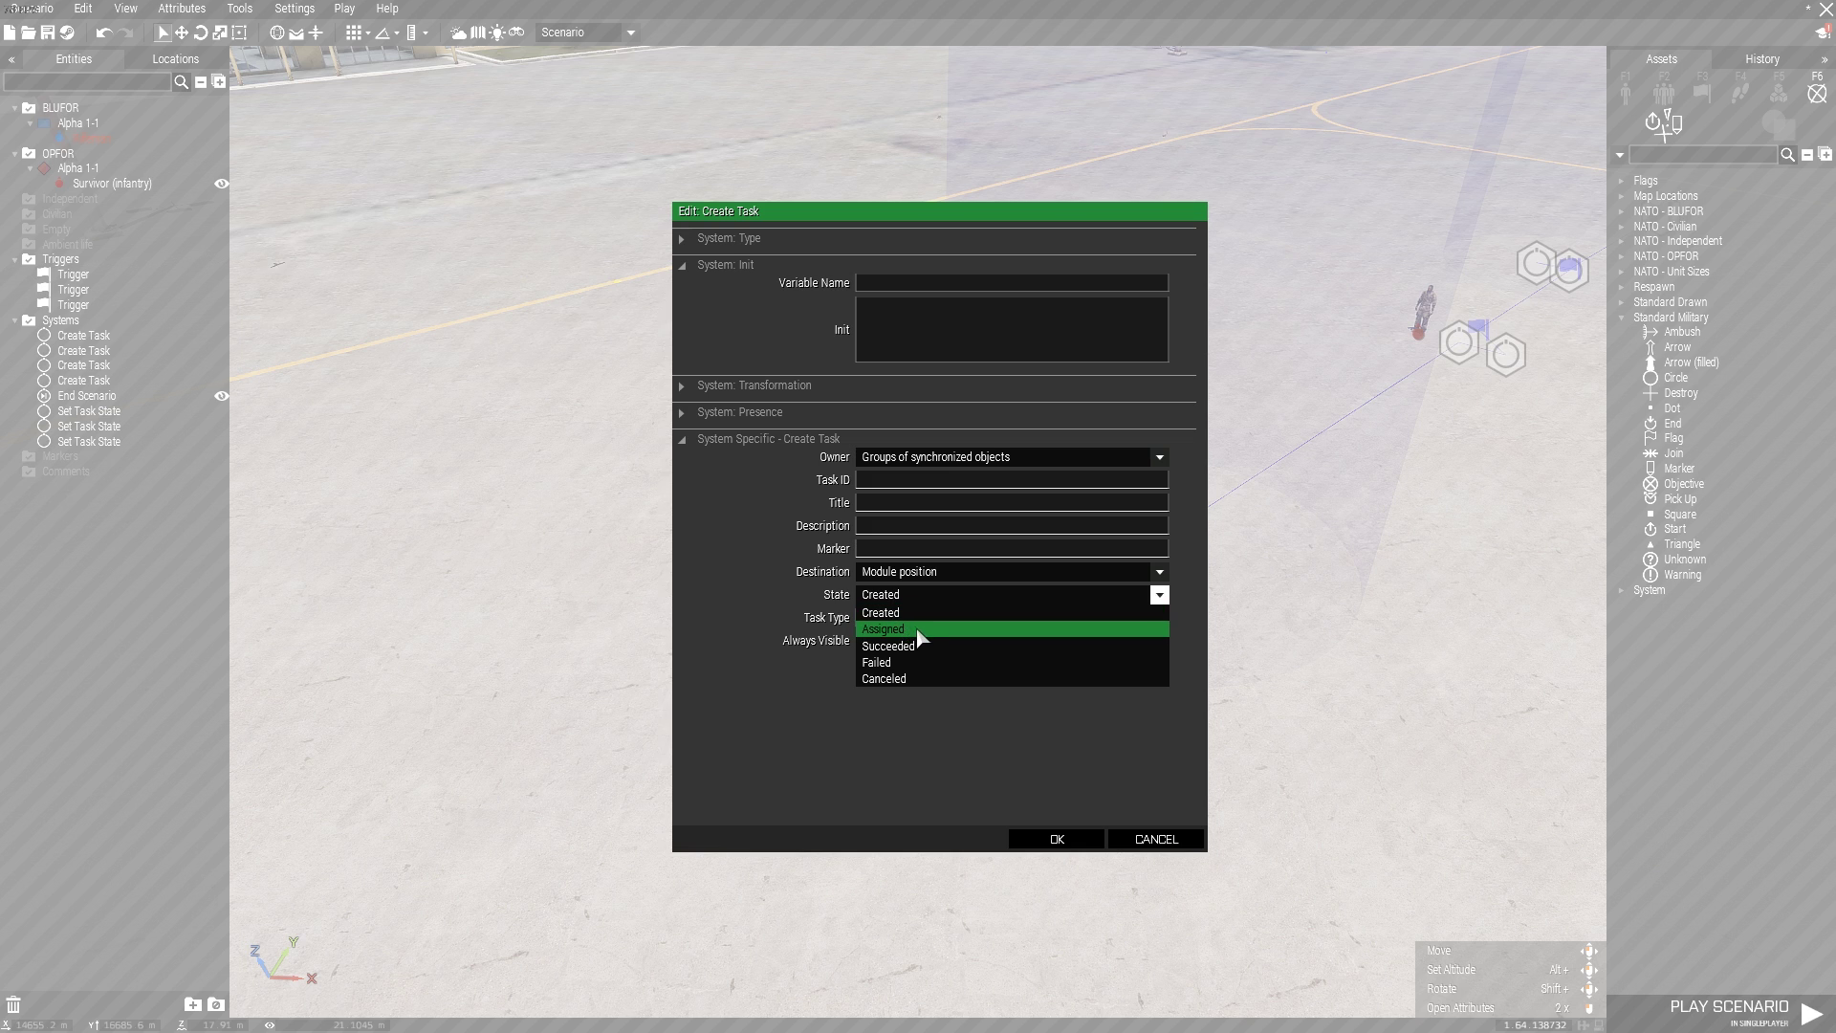
{"action": "left_click", "coordinate": [920, 630]}
{"action": "left_click_drag", "start_coordinate": [979, 256], "coordinate": [918, 229]}
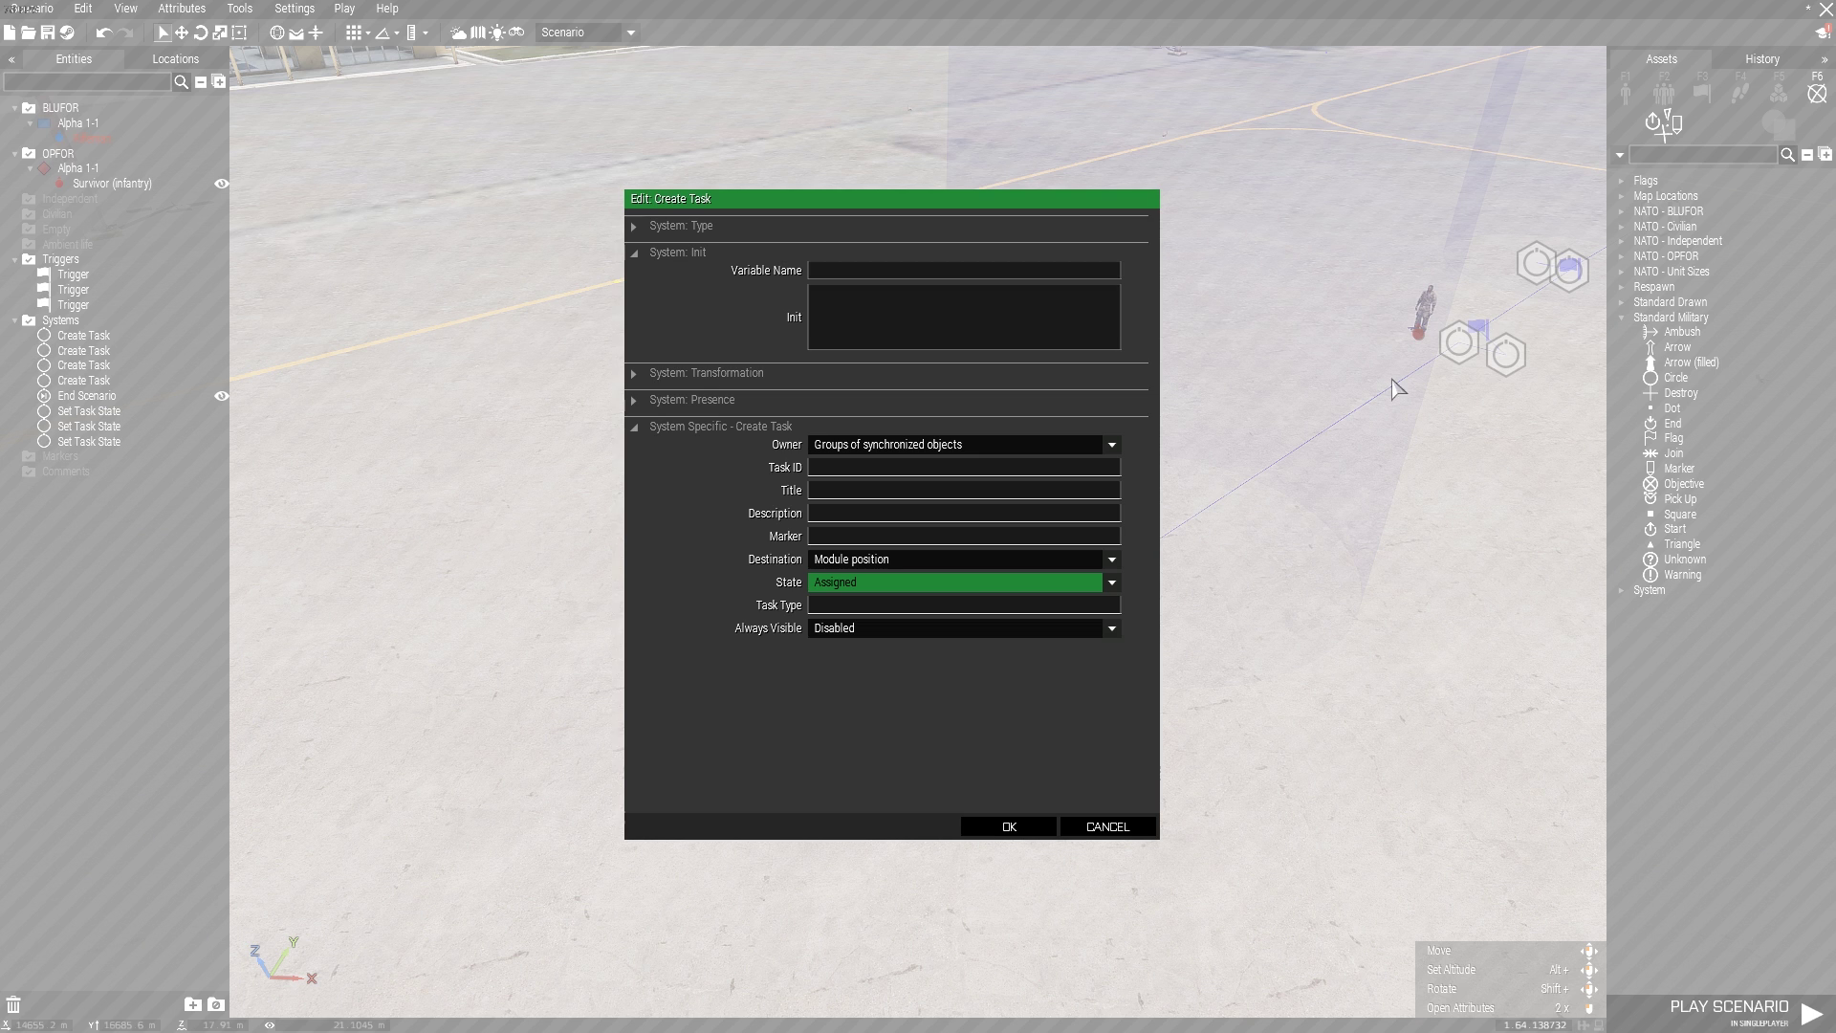
Try the Always Visible options on the standalone Create Task module, keep Disabled, and accept its attributes
{"action": "left_click", "coordinate": [838, 629]}
{"action": "left_click", "coordinate": [870, 684]}
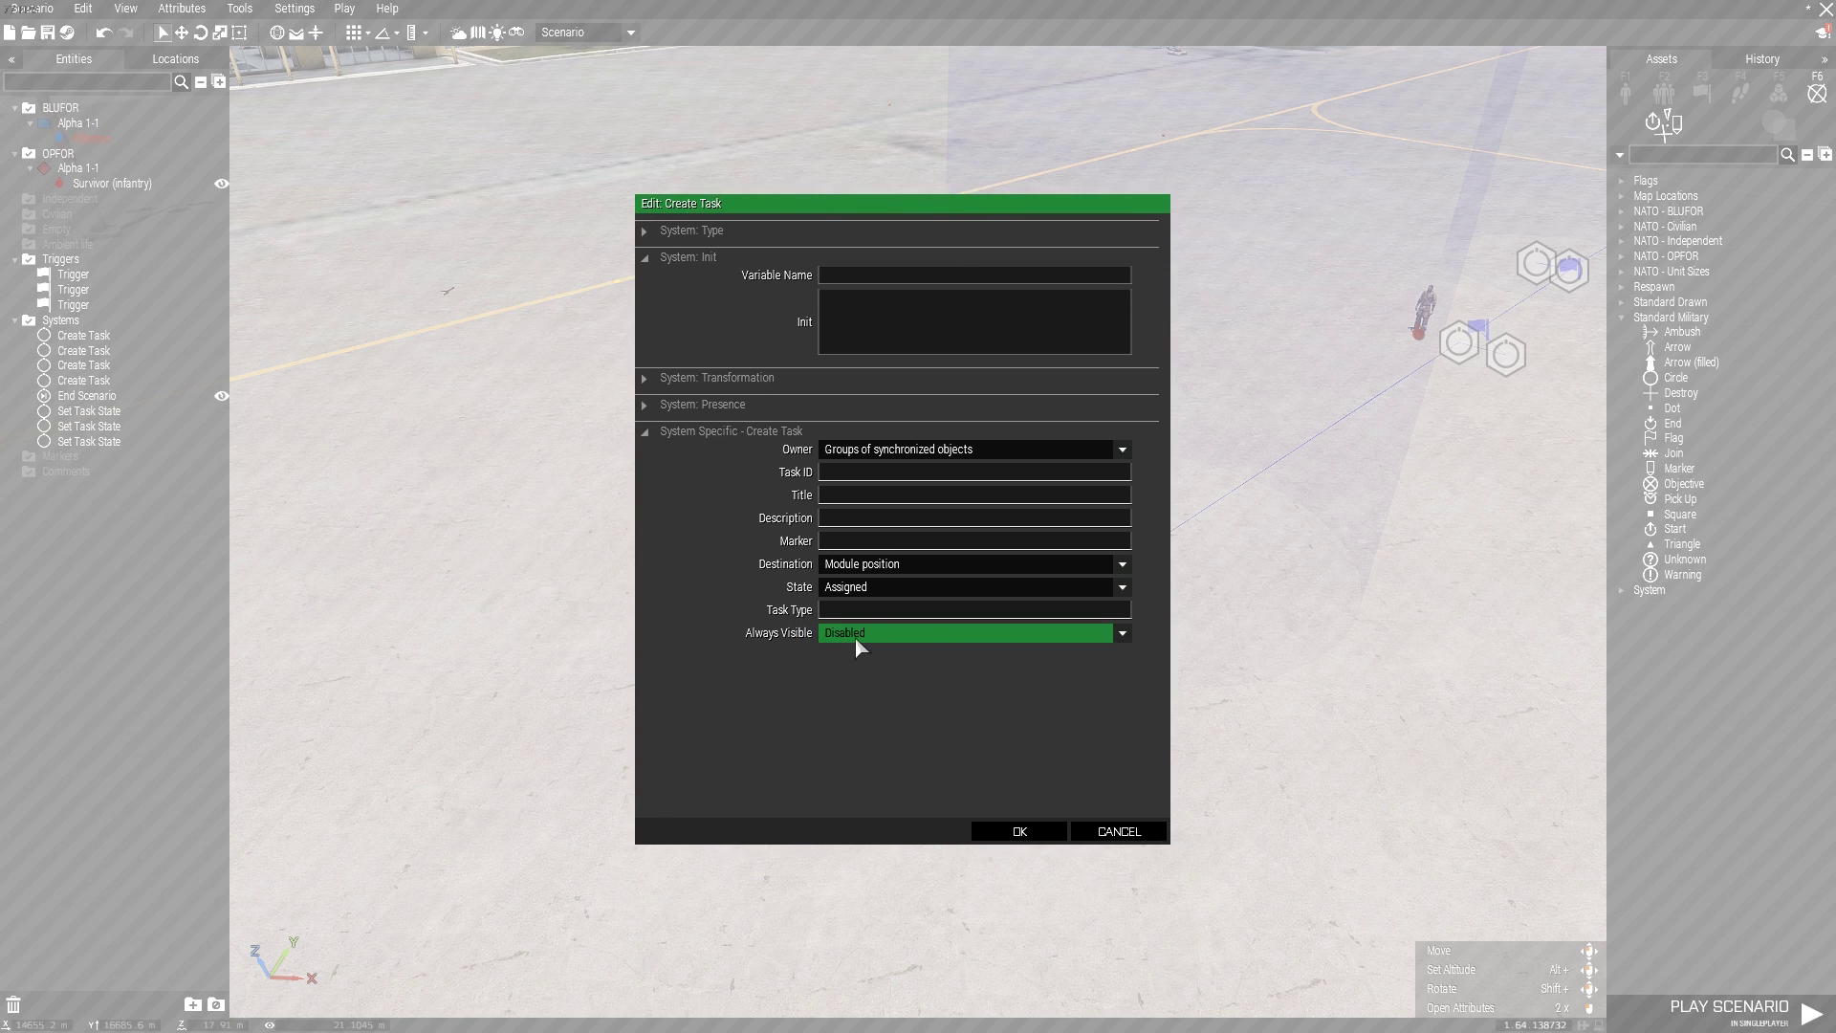
{"action": "left_click", "coordinate": [853, 635]}
{"action": "left_click", "coordinate": [866, 651]}
{"action": "left_click", "coordinate": [860, 635]}
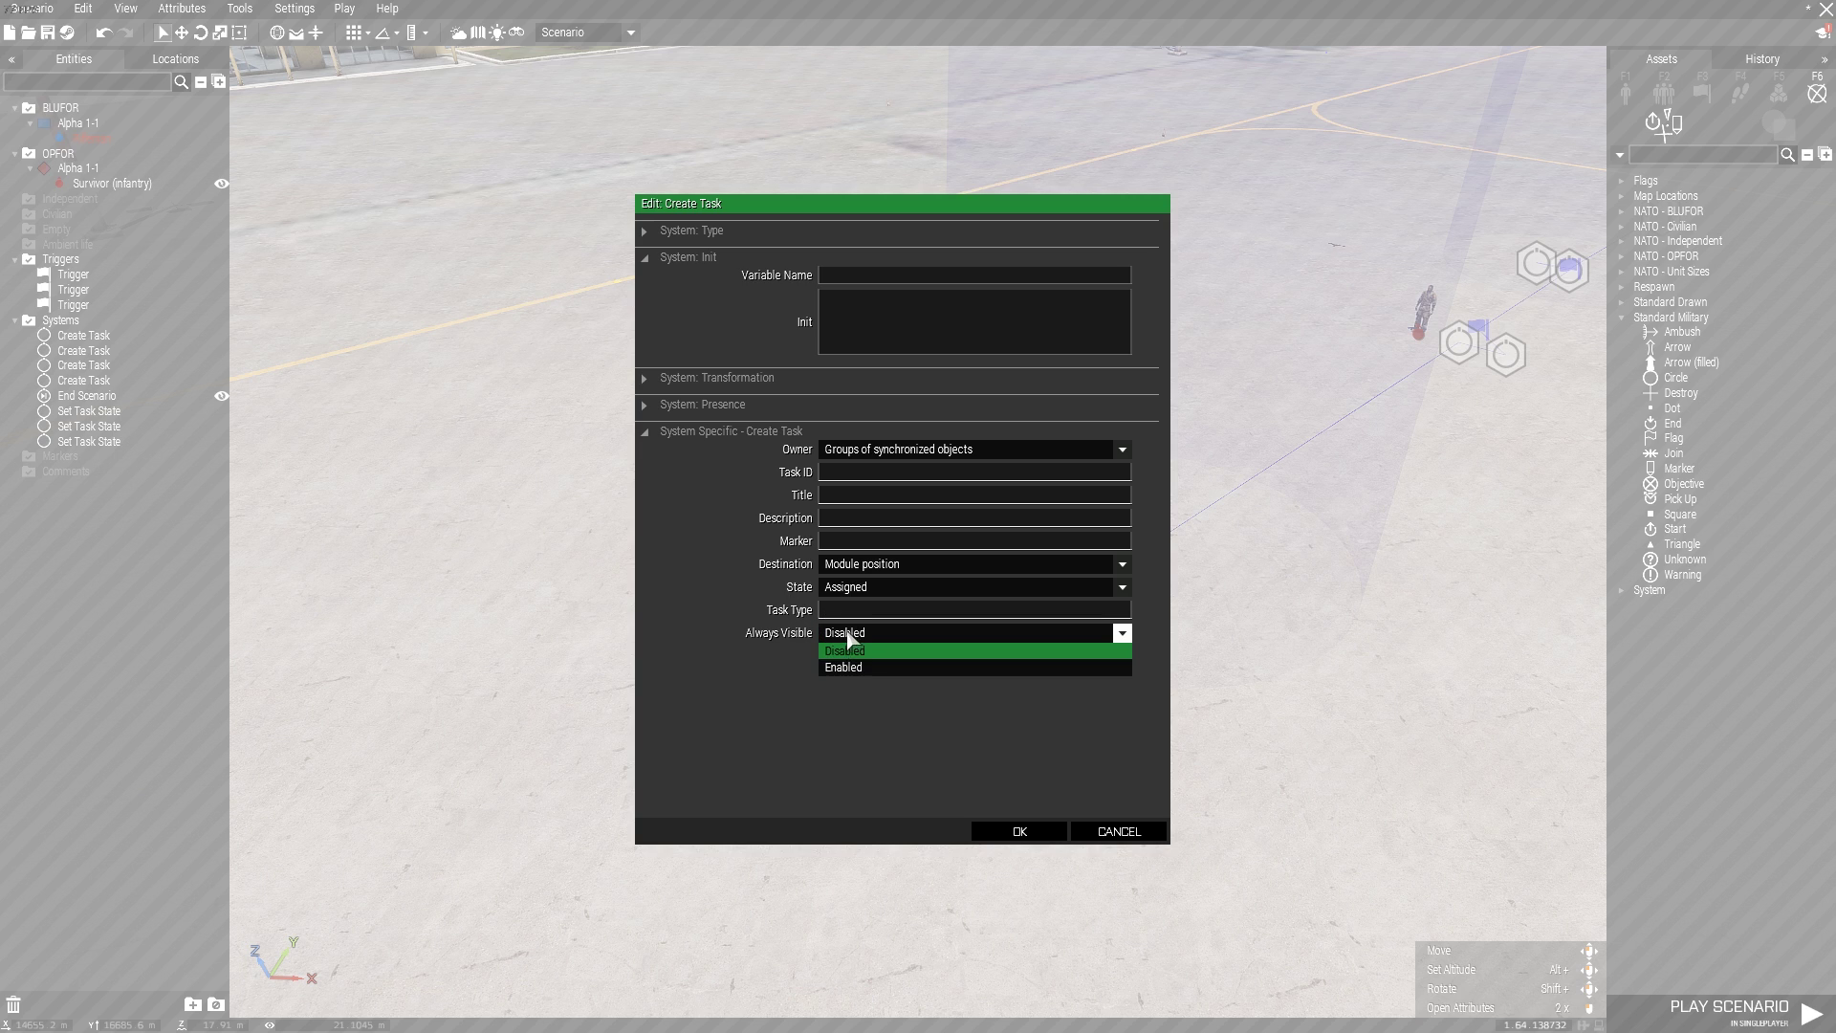
{"action": "left_click", "coordinate": [851, 650]}
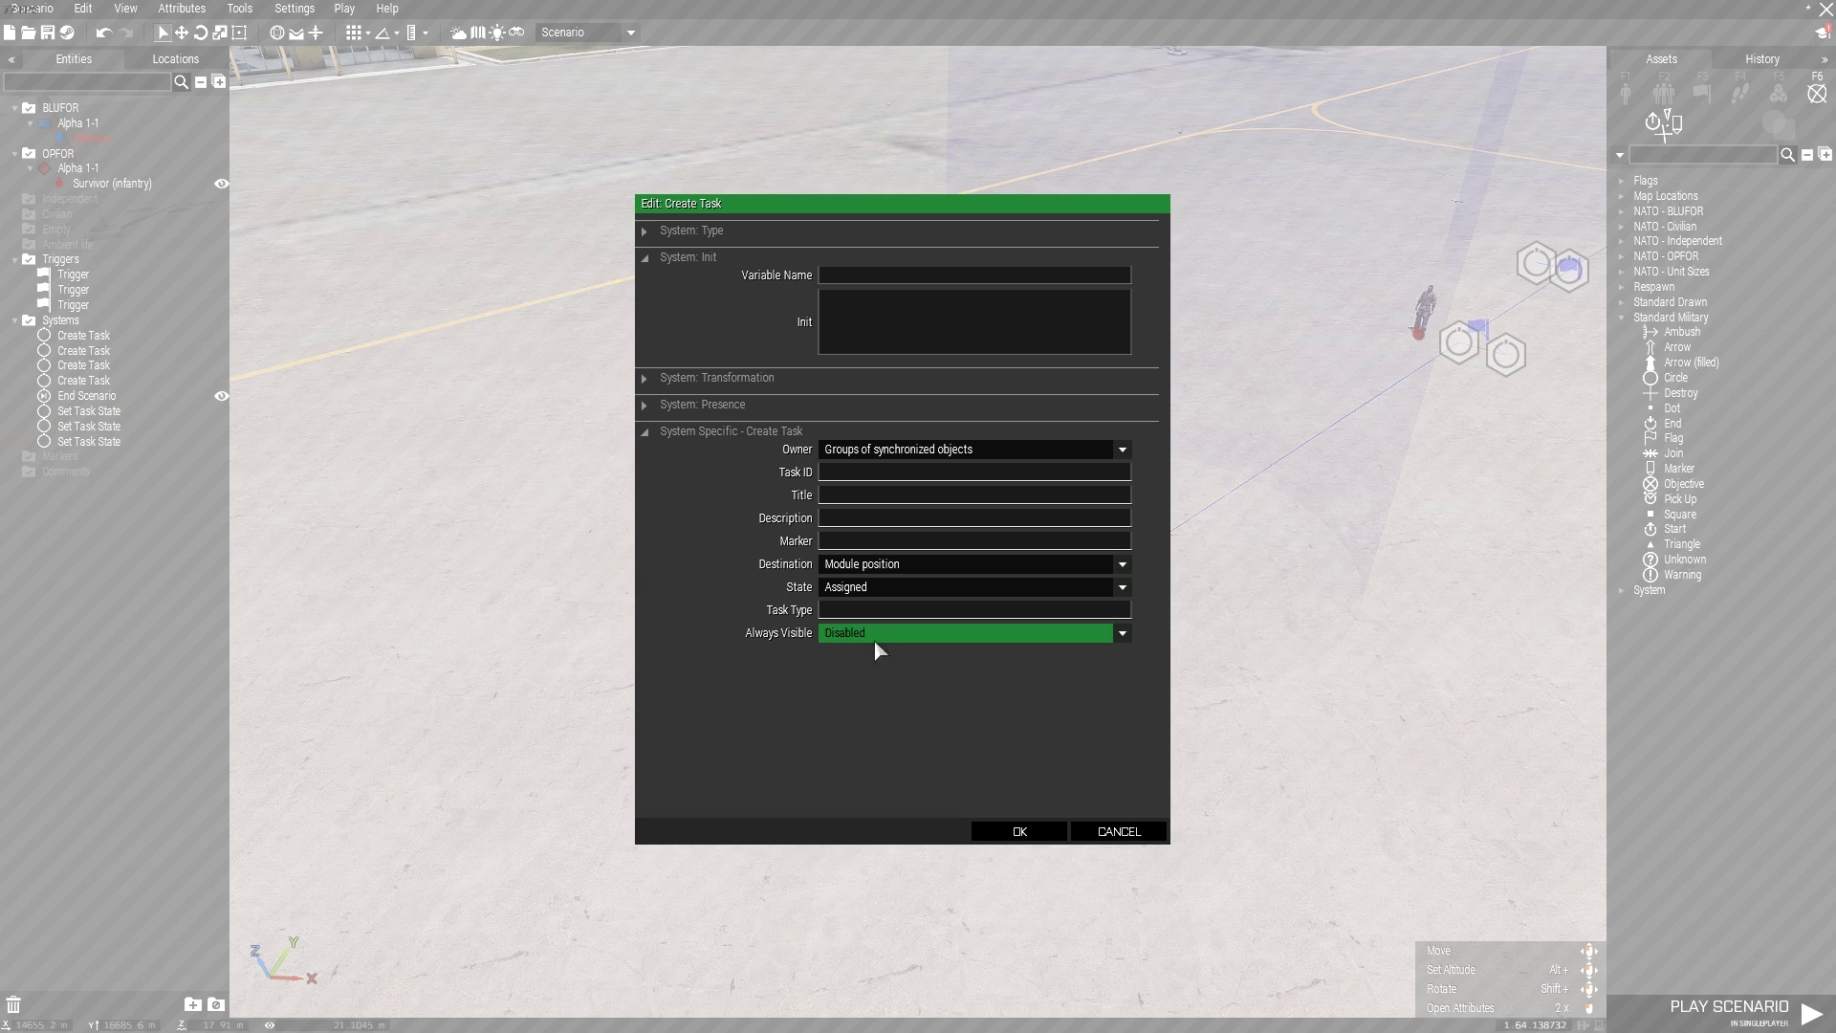
{"action": "left_click", "coordinate": [1019, 831]}
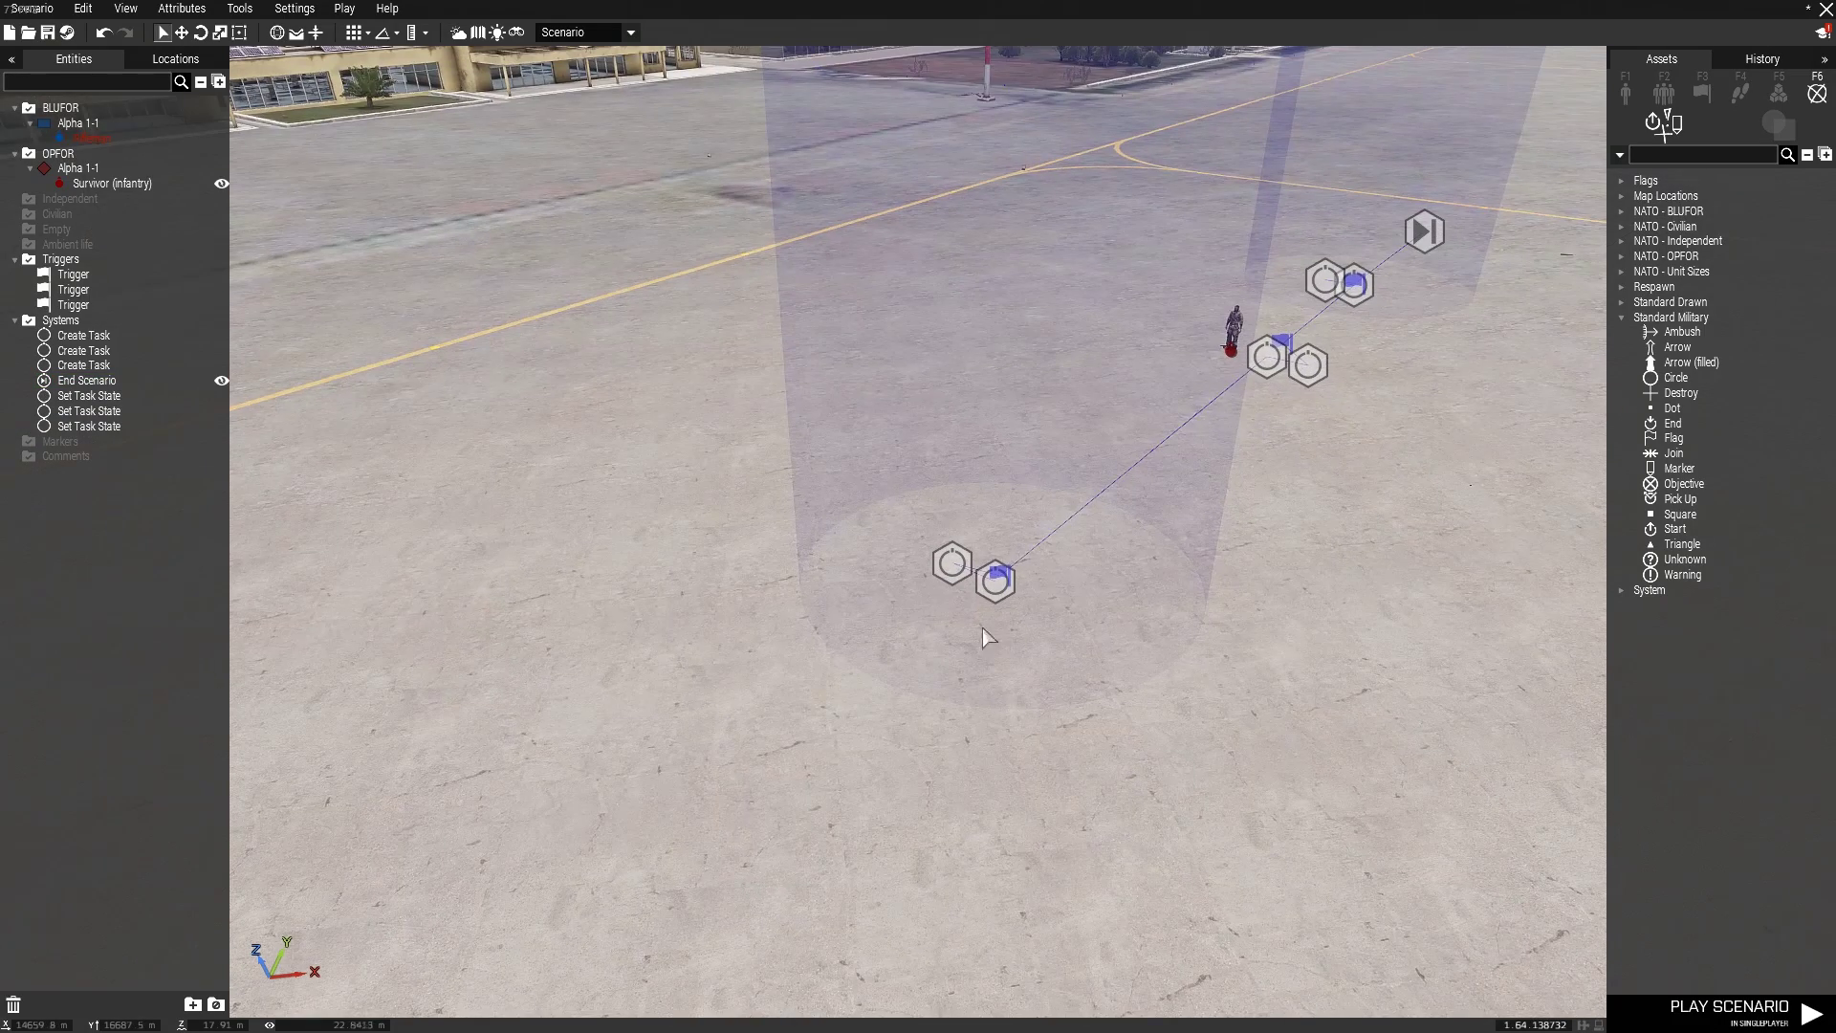
Move the Create Task module in the nearest trigger area slightly away from the trigger flag
{"action": "right_click_drag", "start_coordinate": [987, 638], "coordinate": [990, 580]}
{"action": "key", "text": "w"}
{"action": "key", "text": "s"}
{"action": "key", "text": "w"}
{"action": "key", "text": "w"}
{"action": "key", "text": "s"}
{"action": "left_click_drag", "start_coordinate": [992, 581], "coordinate": [993, 624]}
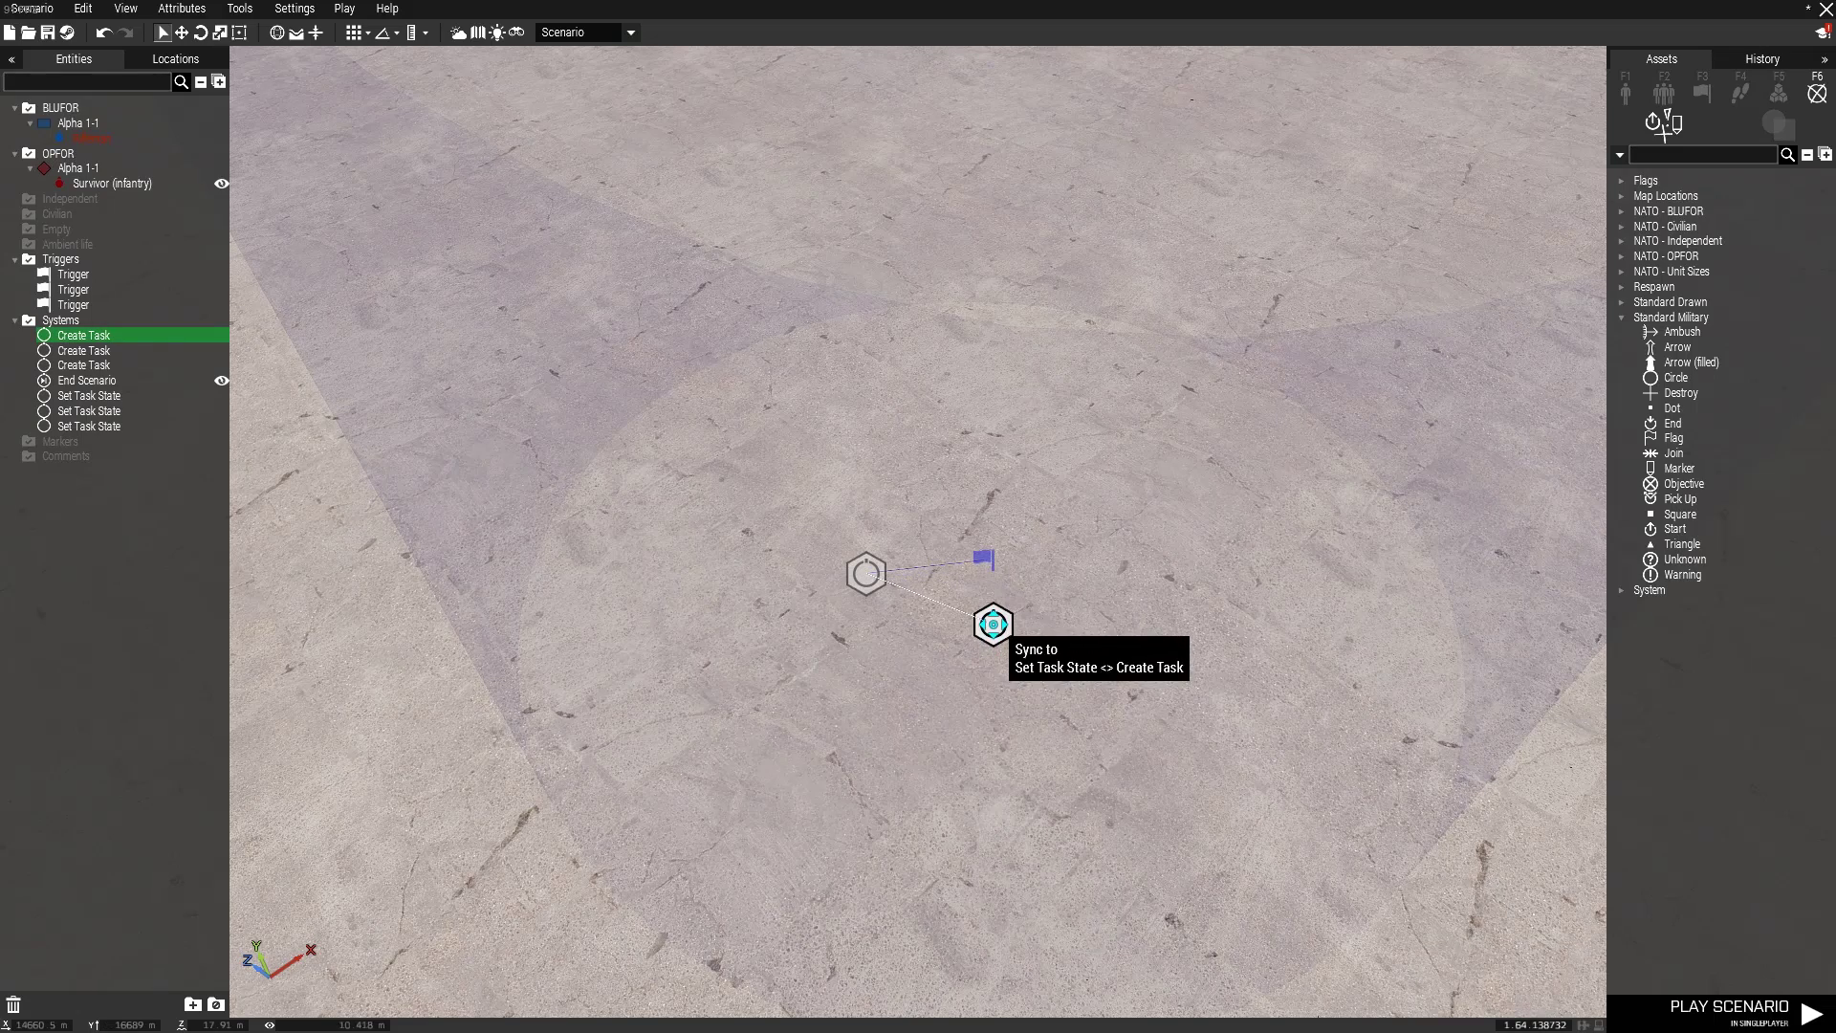
Review the owner, task ID, title, description and state of the nearest area's Create Task module
{"action": "double_click", "coordinate": [995, 629]}
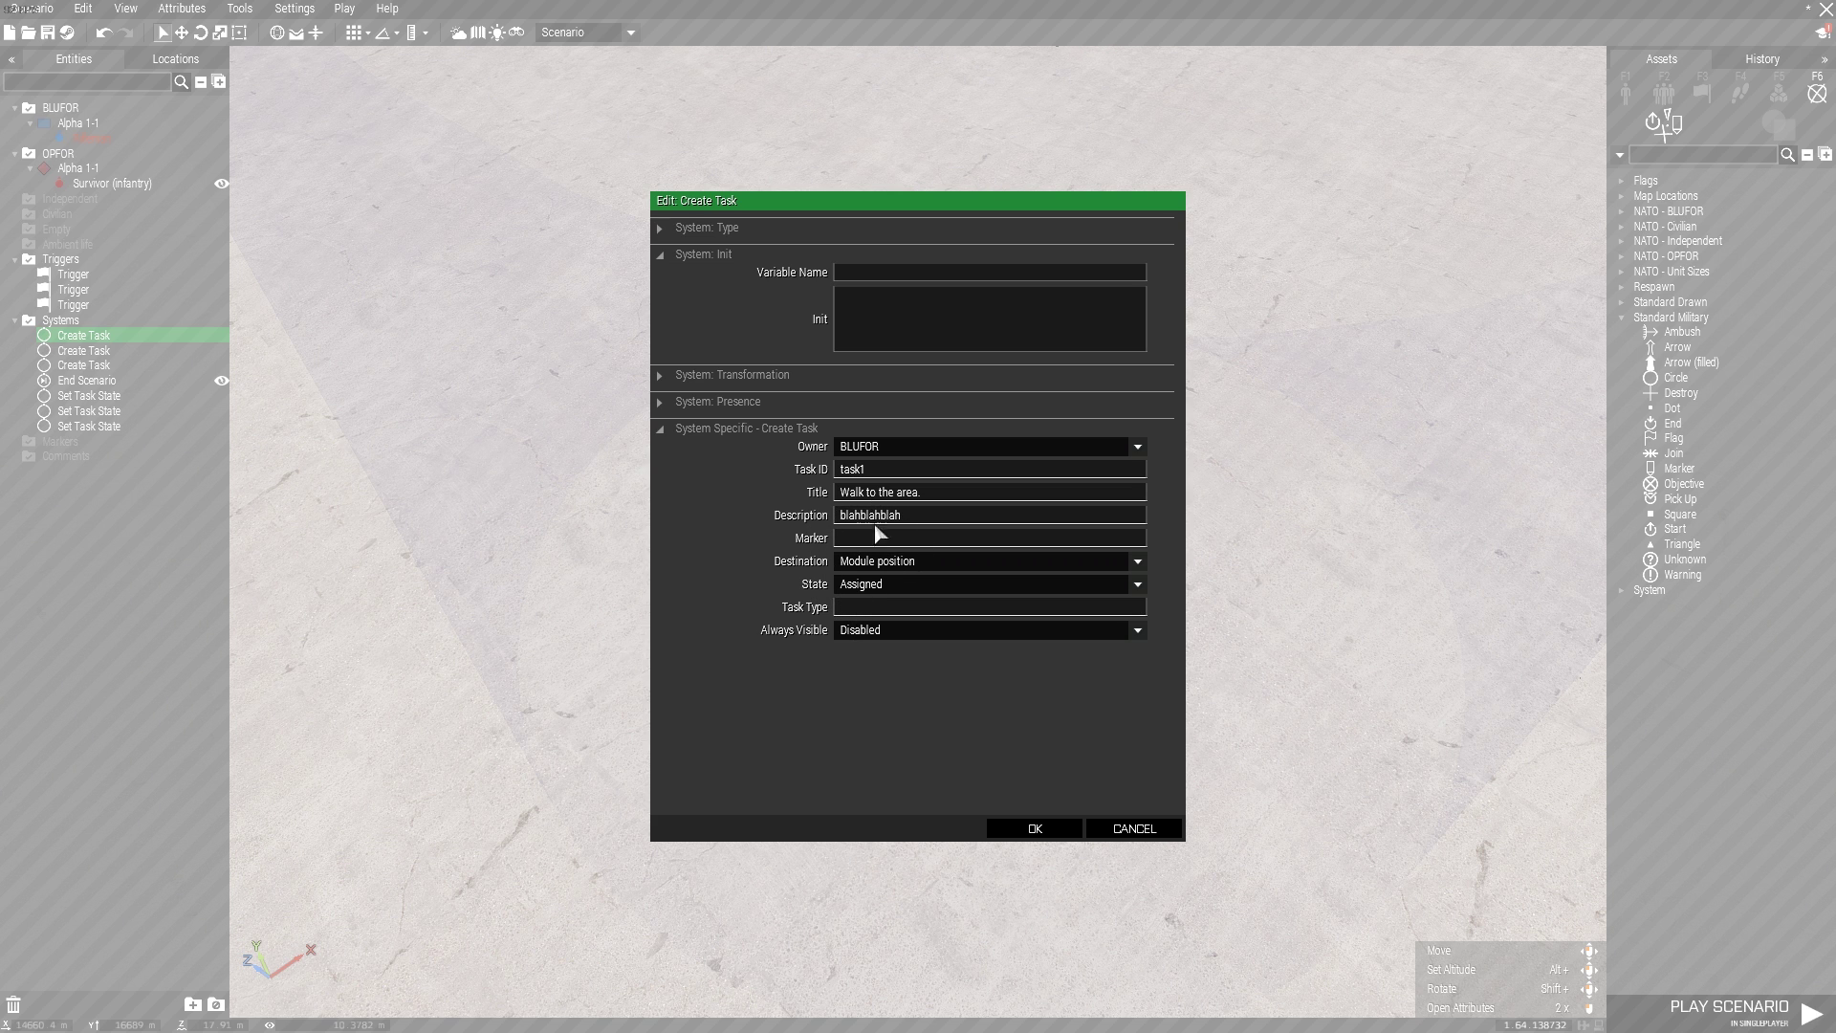
{"action": "left_click", "coordinate": [1023, 830]}
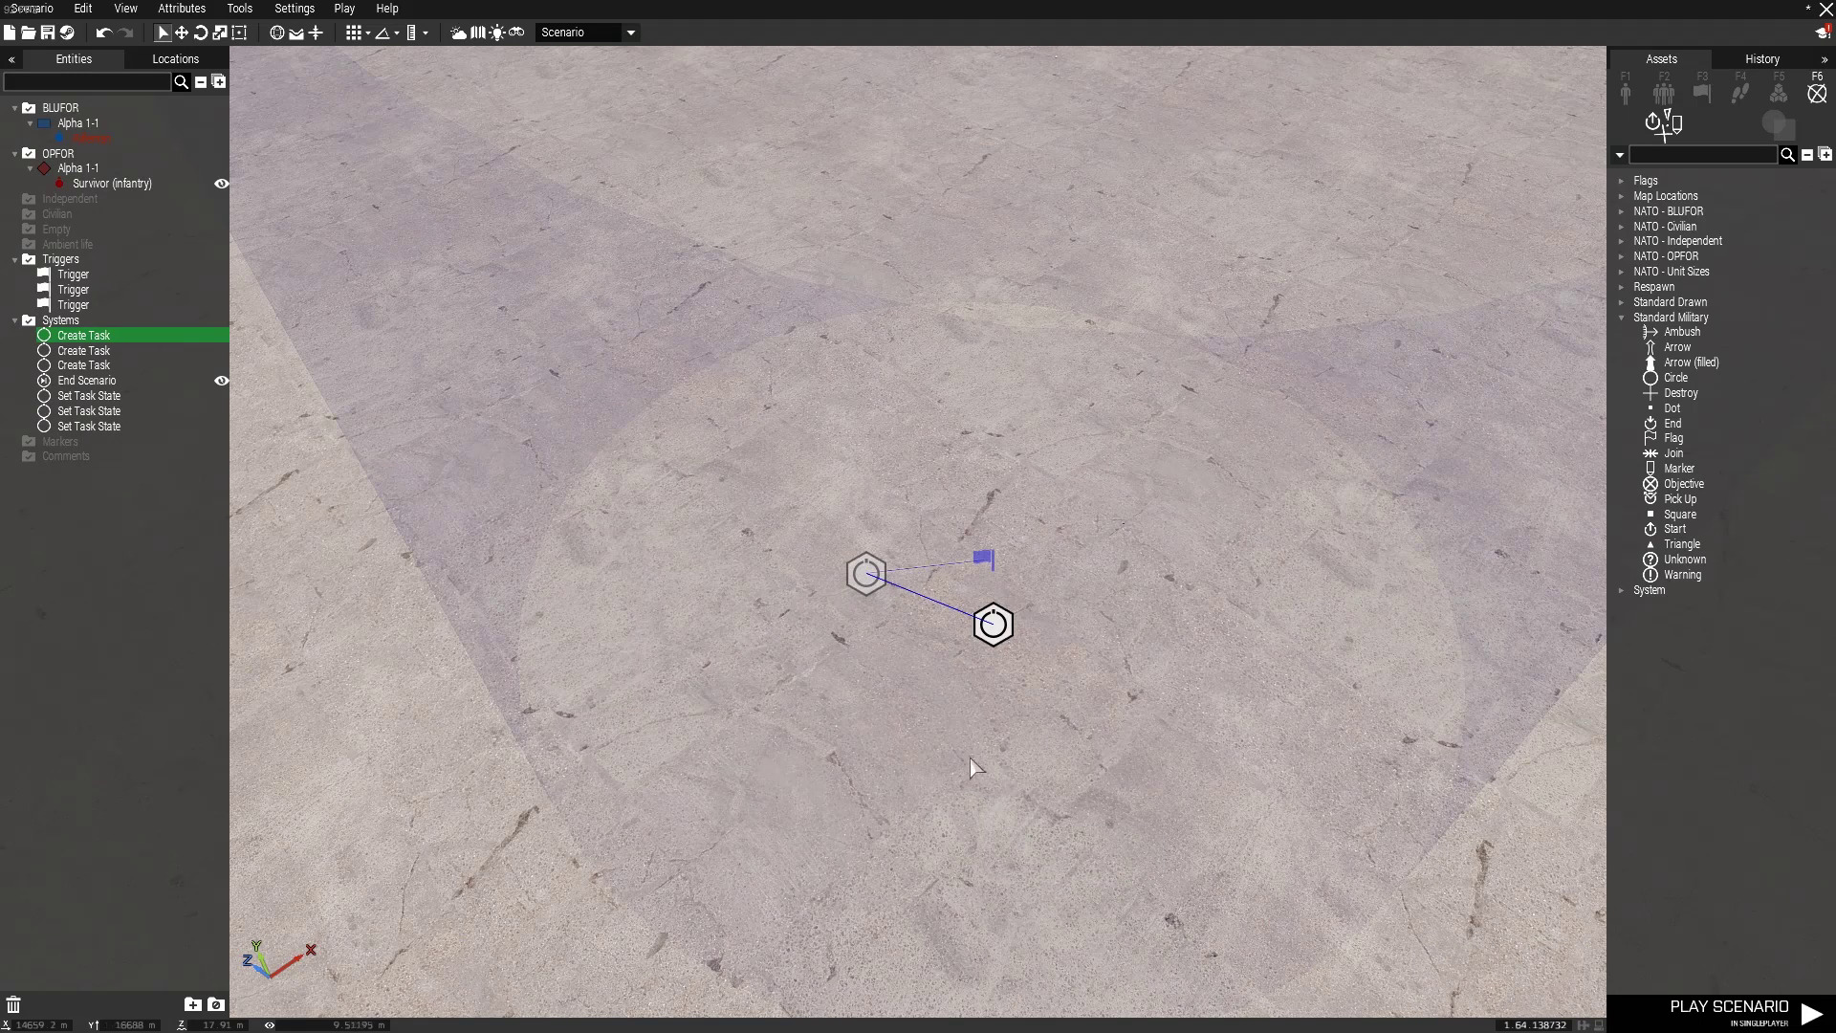
{"action": "left_click", "coordinate": [899, 626]}
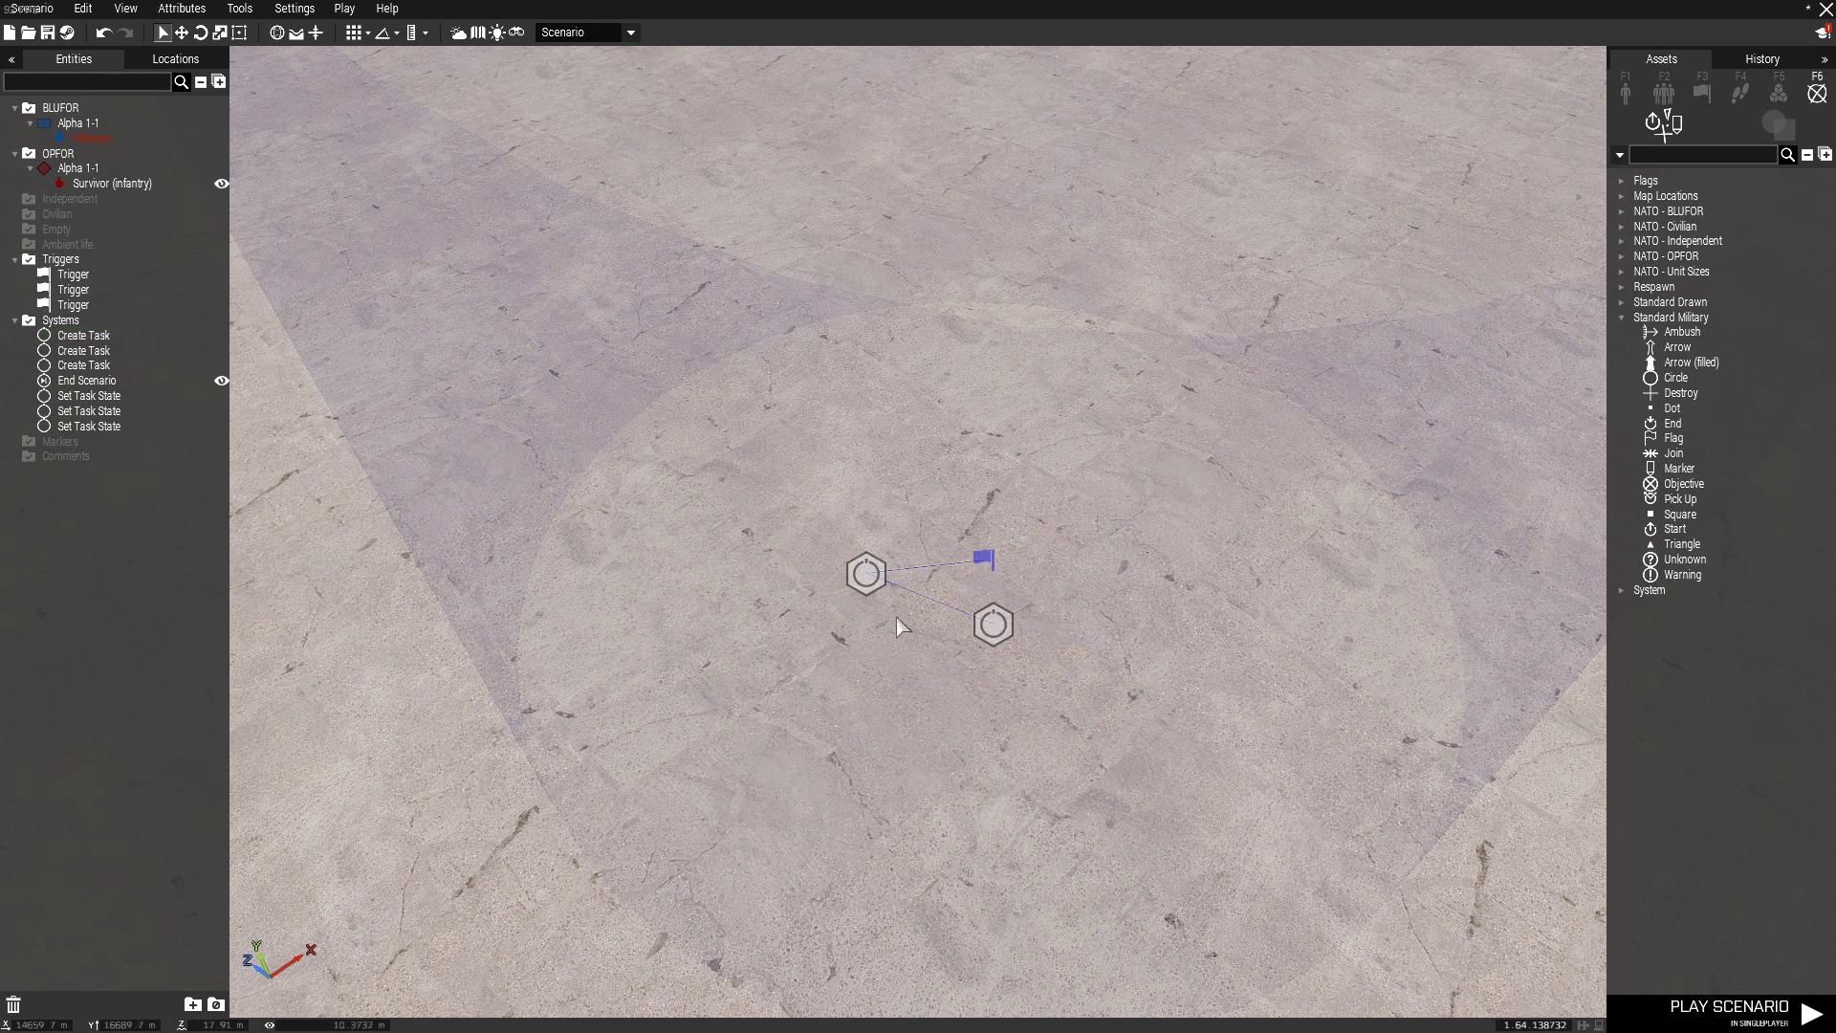
Try placing a Set Task State module from the Intel category inside the nearest trigger area, and delete it
{"action": "left_click", "coordinate": [1621, 318]}
{"action": "left_click", "coordinate": [1776, 93]}
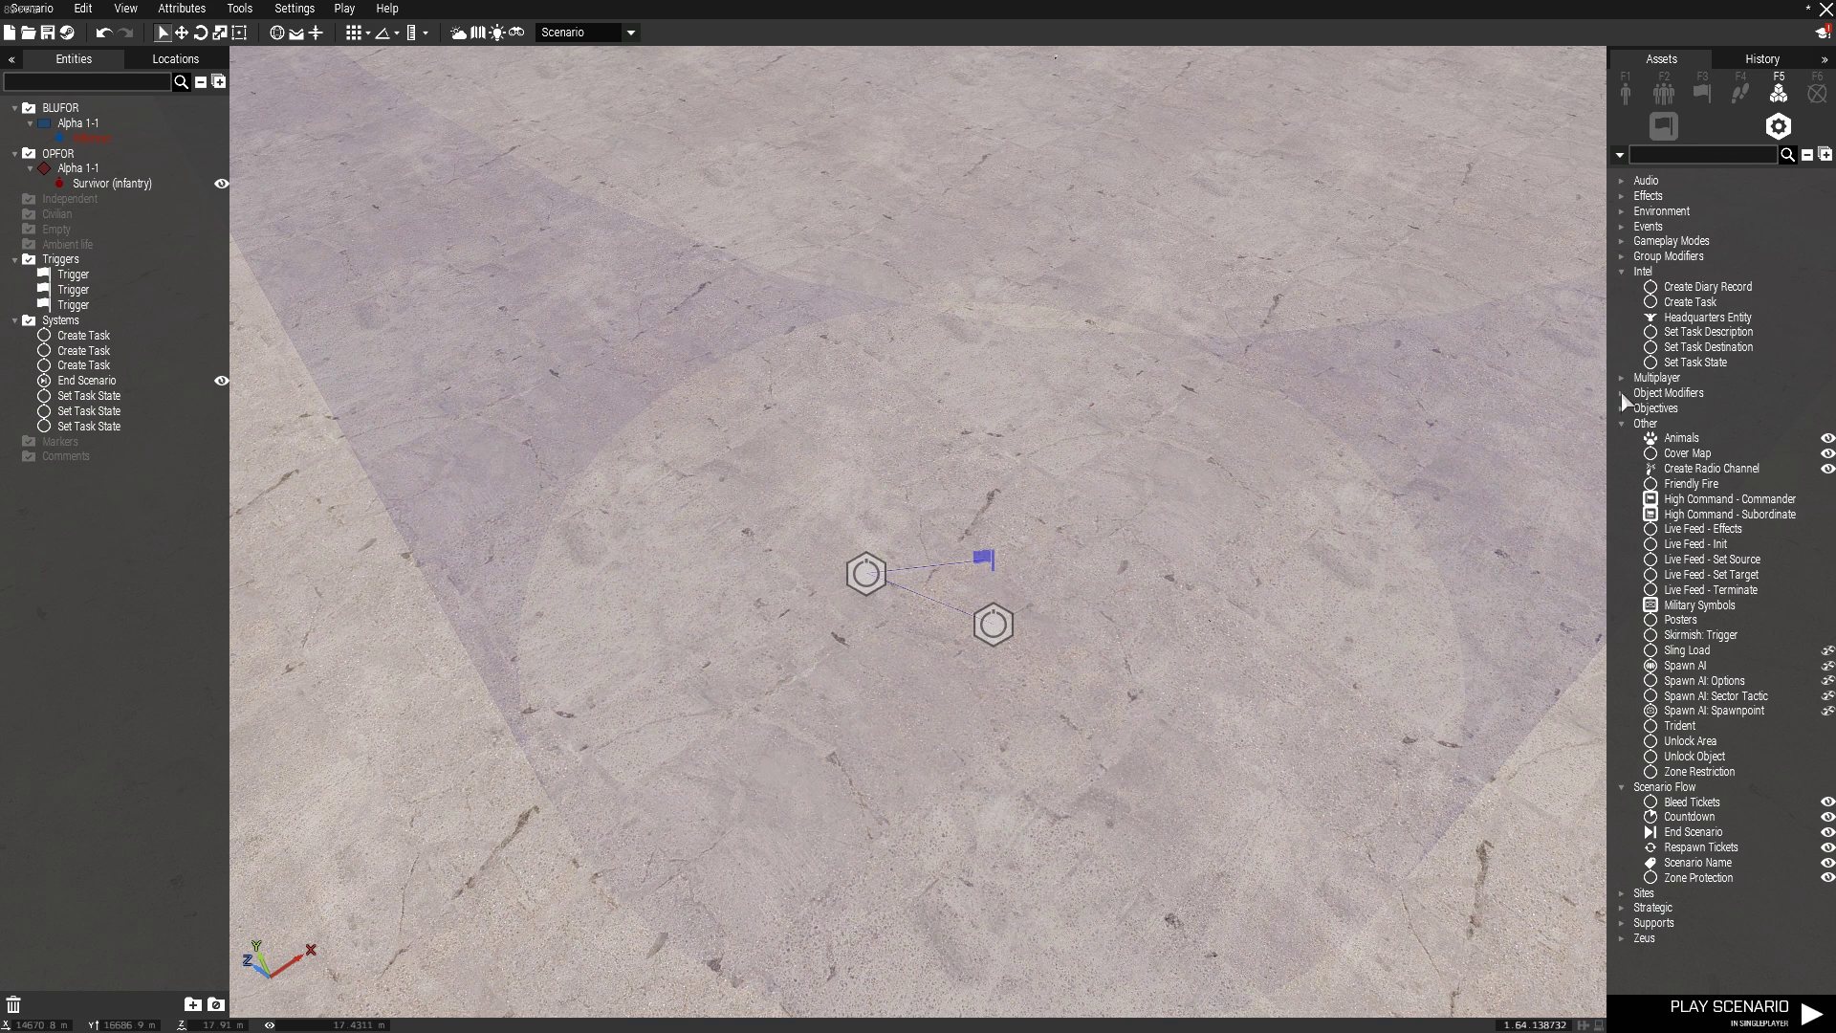
{"action": "left_click", "coordinate": [1655, 408]}
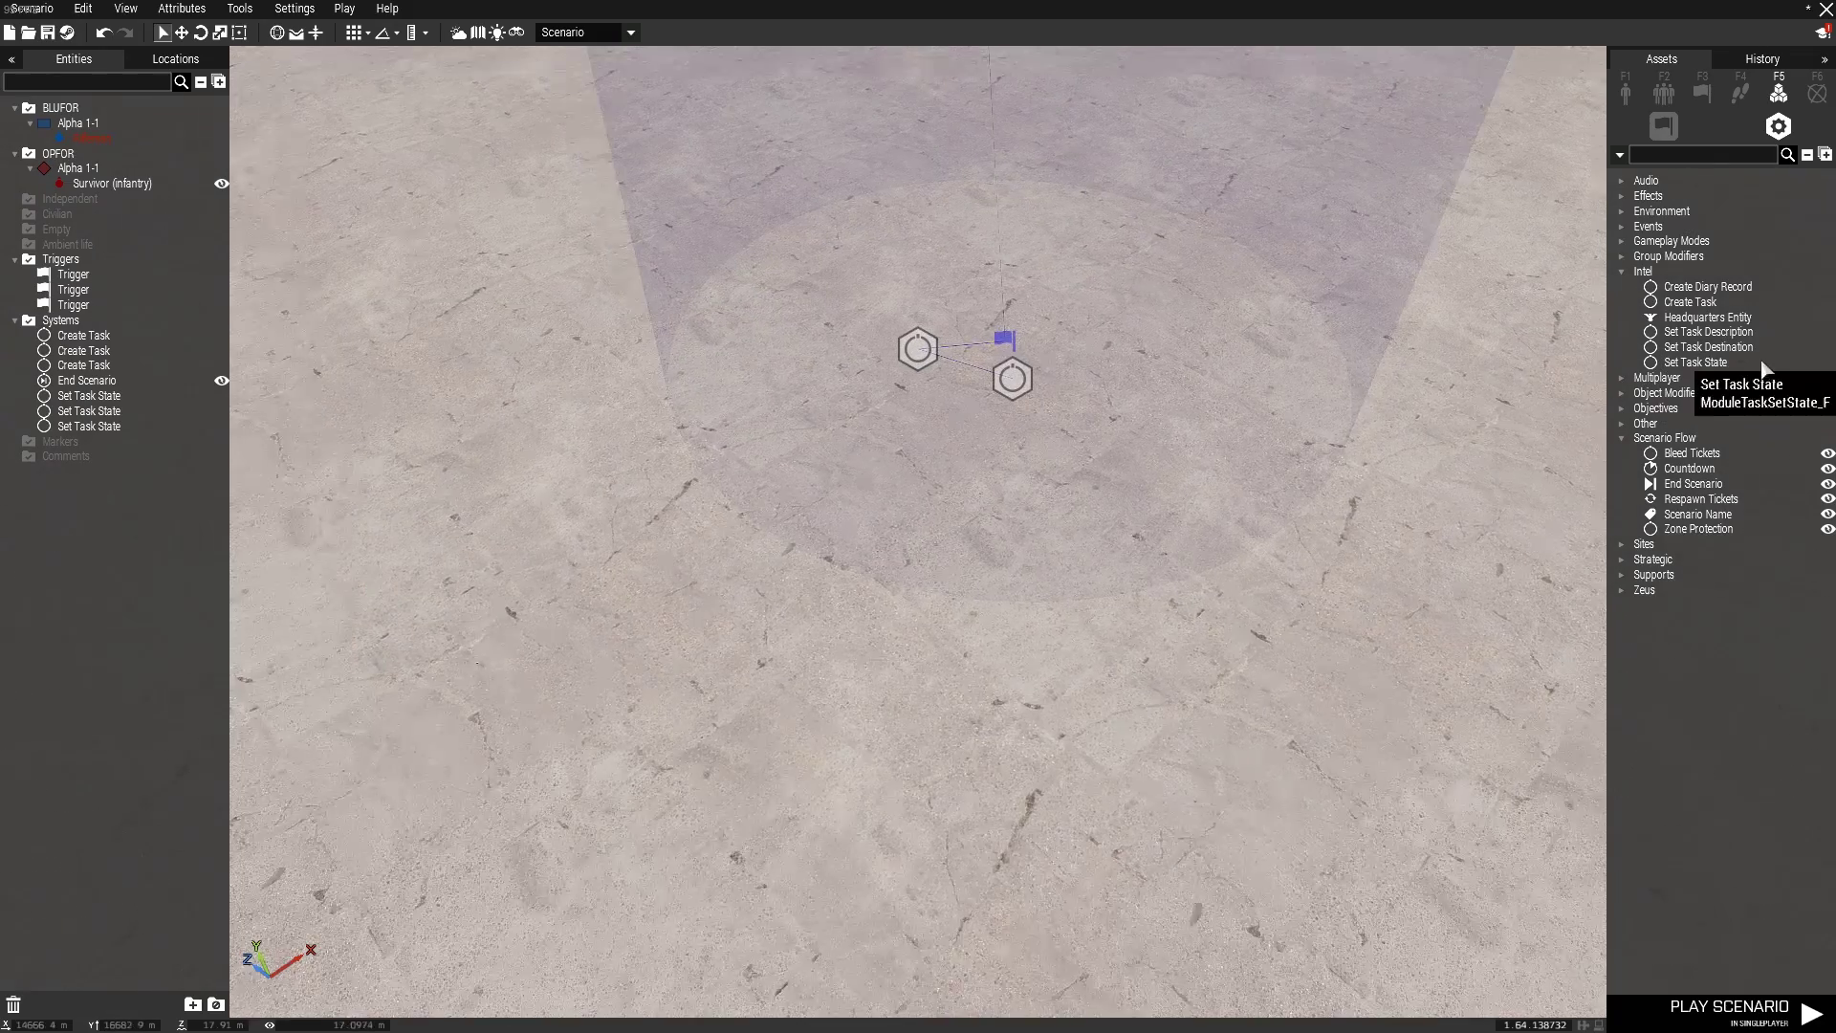
{"action": "left_click", "coordinate": [1696, 362]}
{"action": "left_click", "coordinate": [1169, 511]}
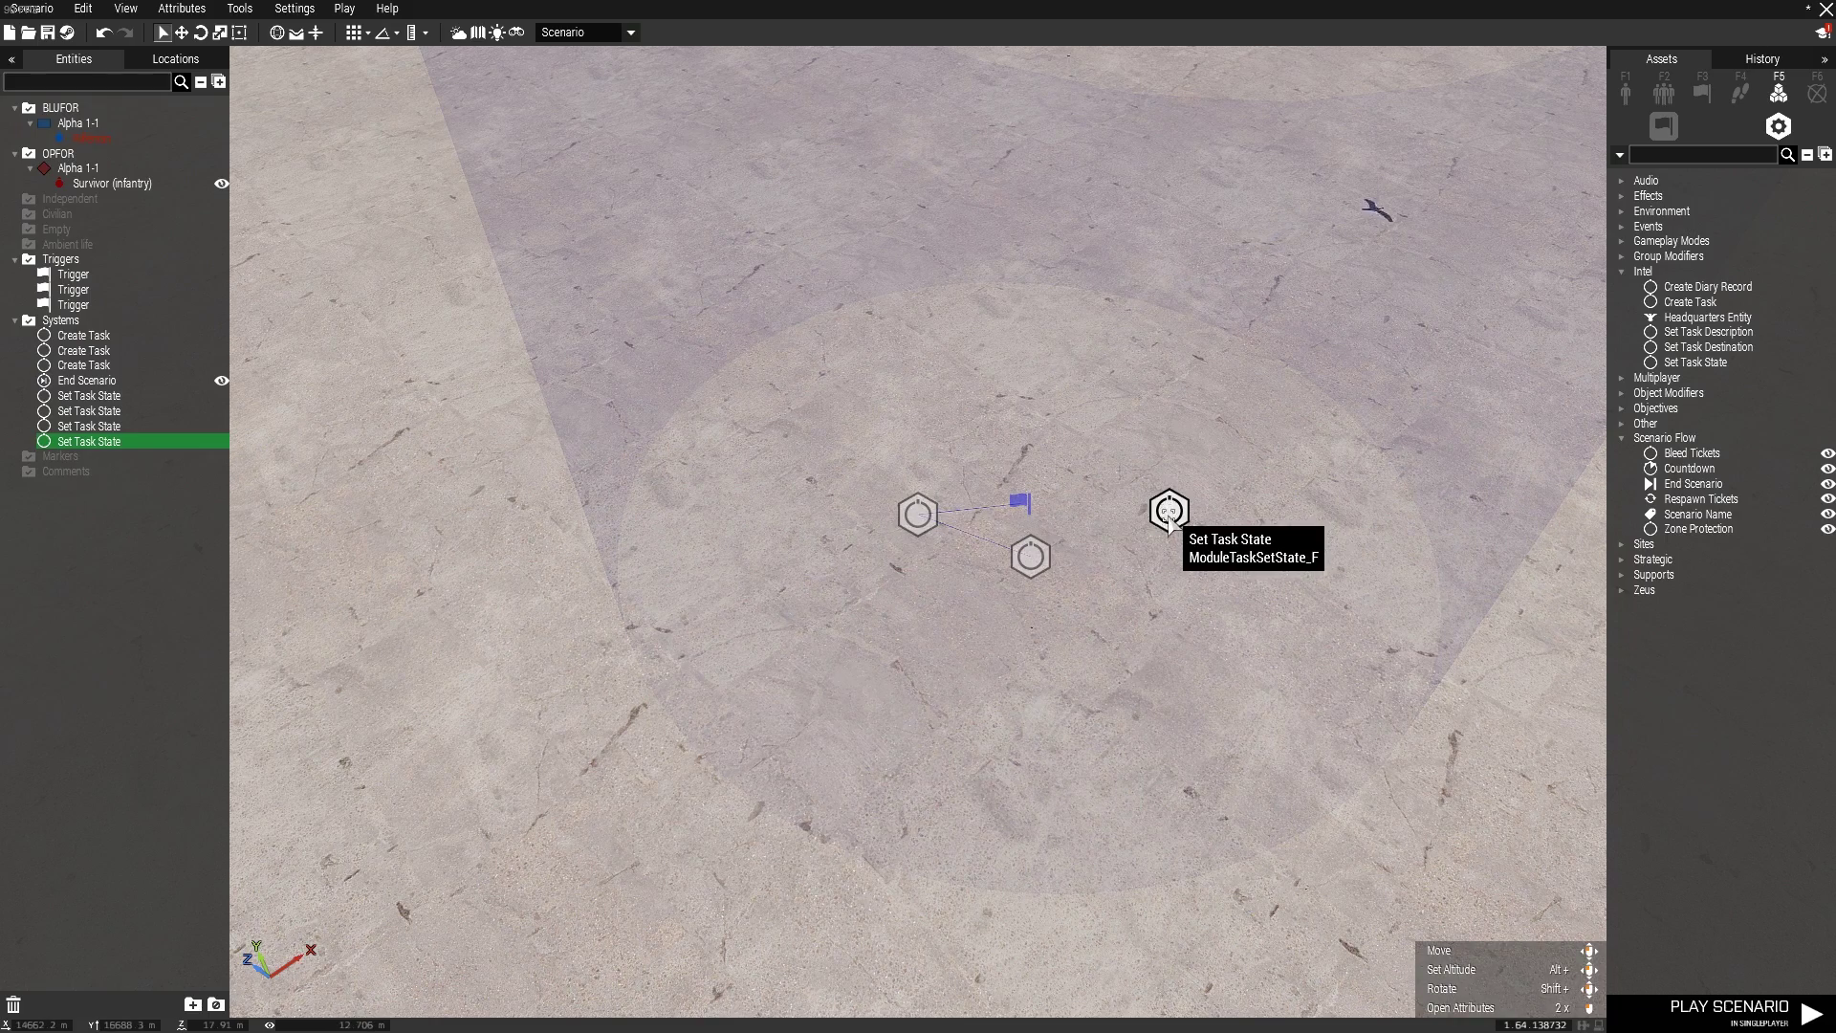
{"action": "key", "text": "Delete"}
Review the size and activation settings of the nearest area's trigger
{"action": "left_click", "coordinate": [1018, 501]}
{"action": "left_click", "coordinate": [1036, 513]}
{"action": "double_click", "coordinate": [1020, 500]}
{"action": "left_click", "coordinate": [870, 519]}
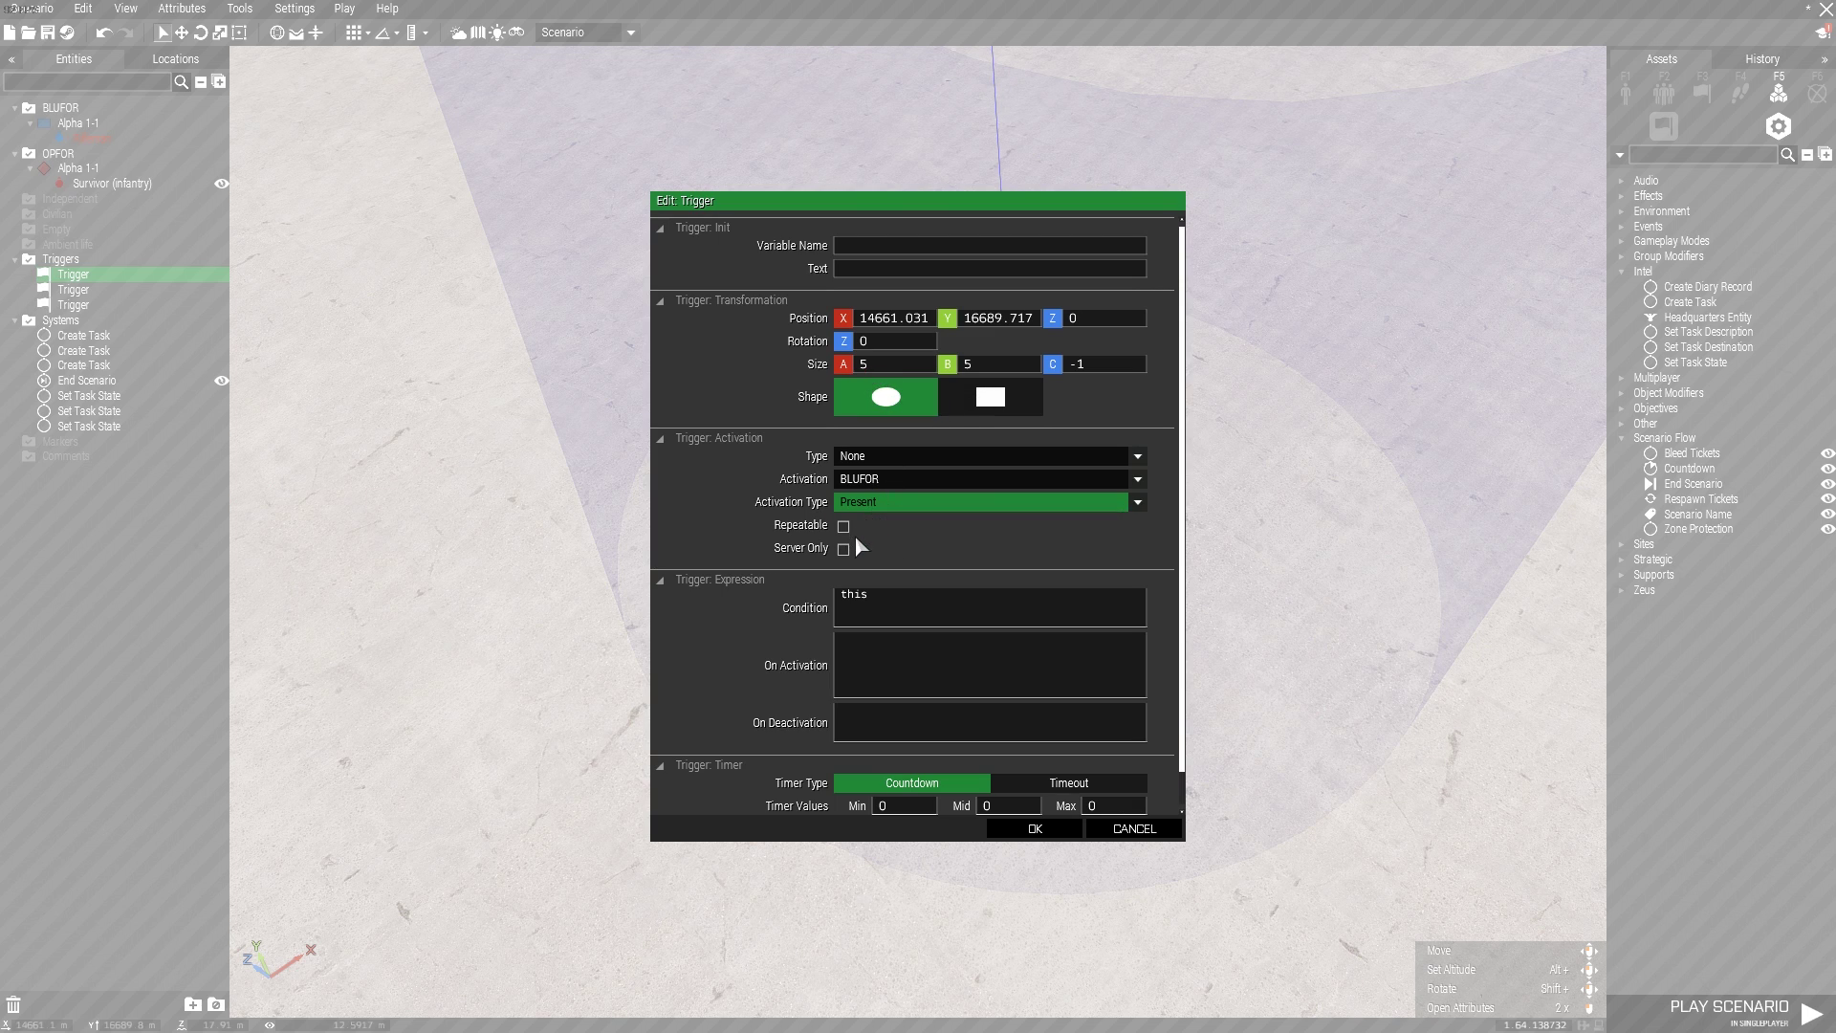
{"action": "left_click", "coordinate": [1033, 830]}
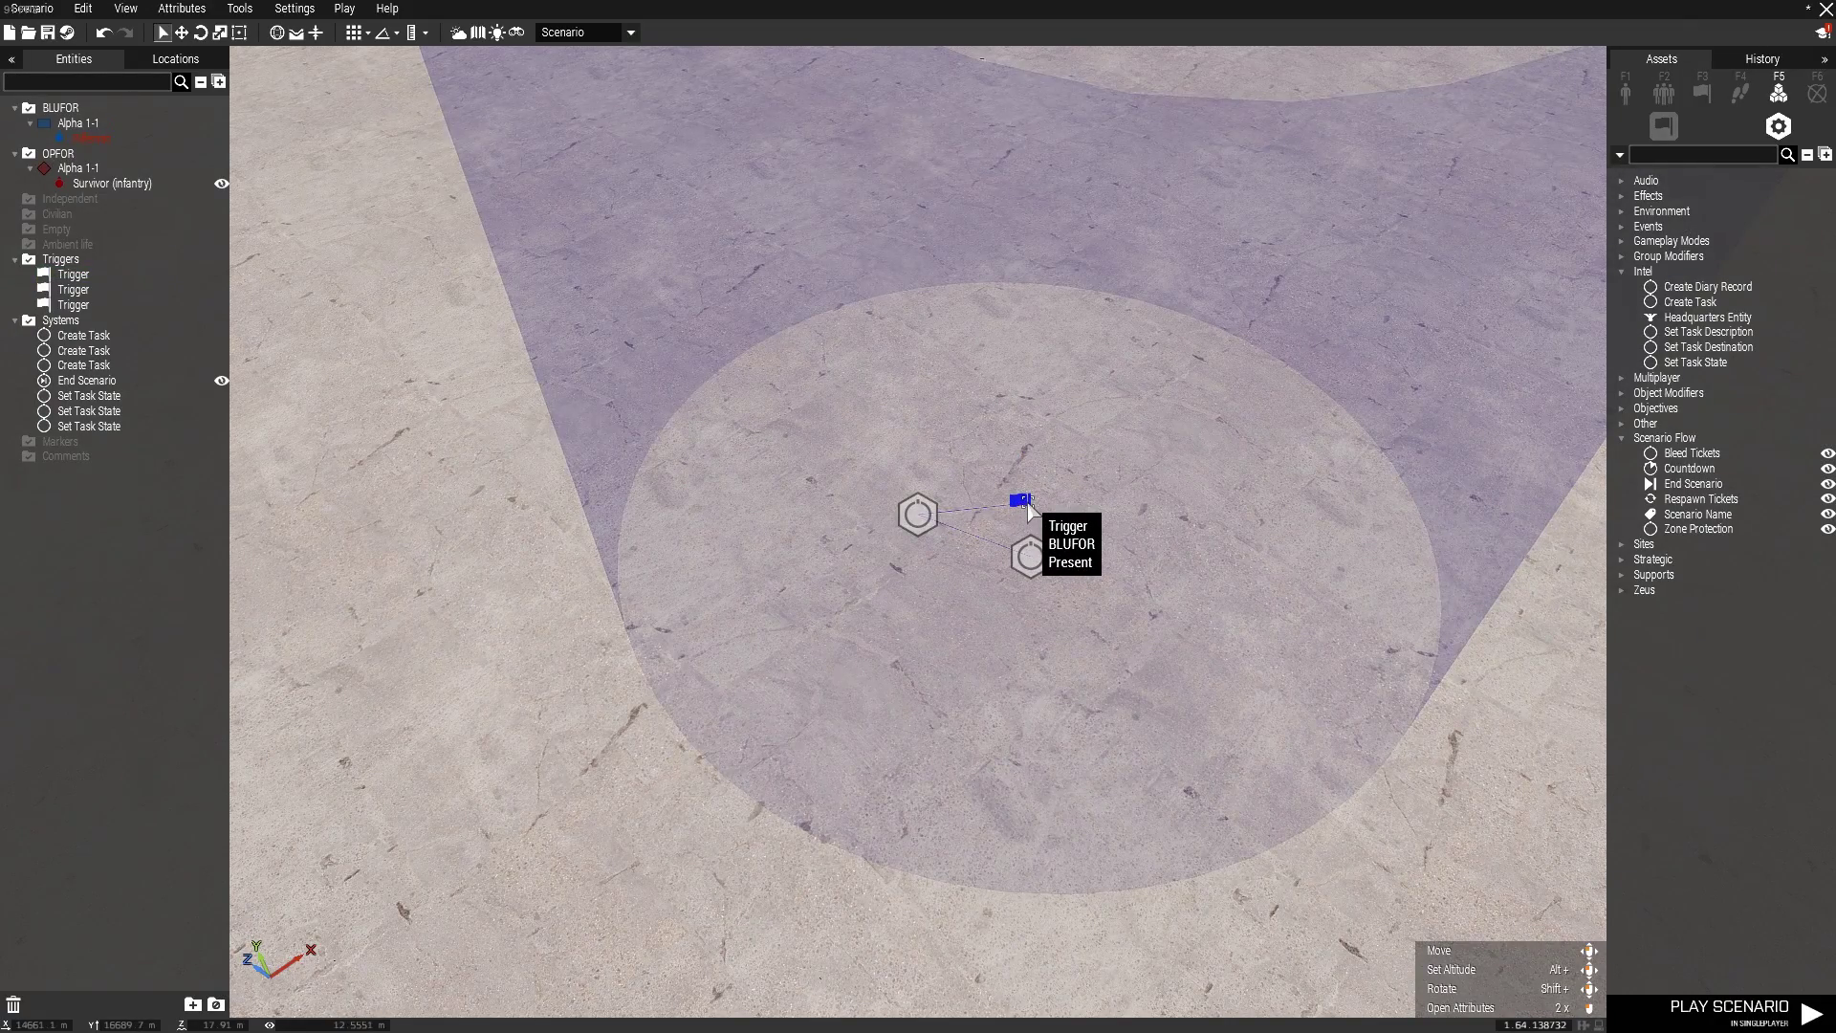
Try starting a sync connection from the nearest area's trigger and cancel it
{"action": "left_click", "coordinate": [1023, 501]}
{"action": "right_click", "coordinate": [1024, 501]}
{"action": "mouse_move", "coordinate": [1100, 508]}
{"action": "left_click", "coordinate": [1279, 518]}
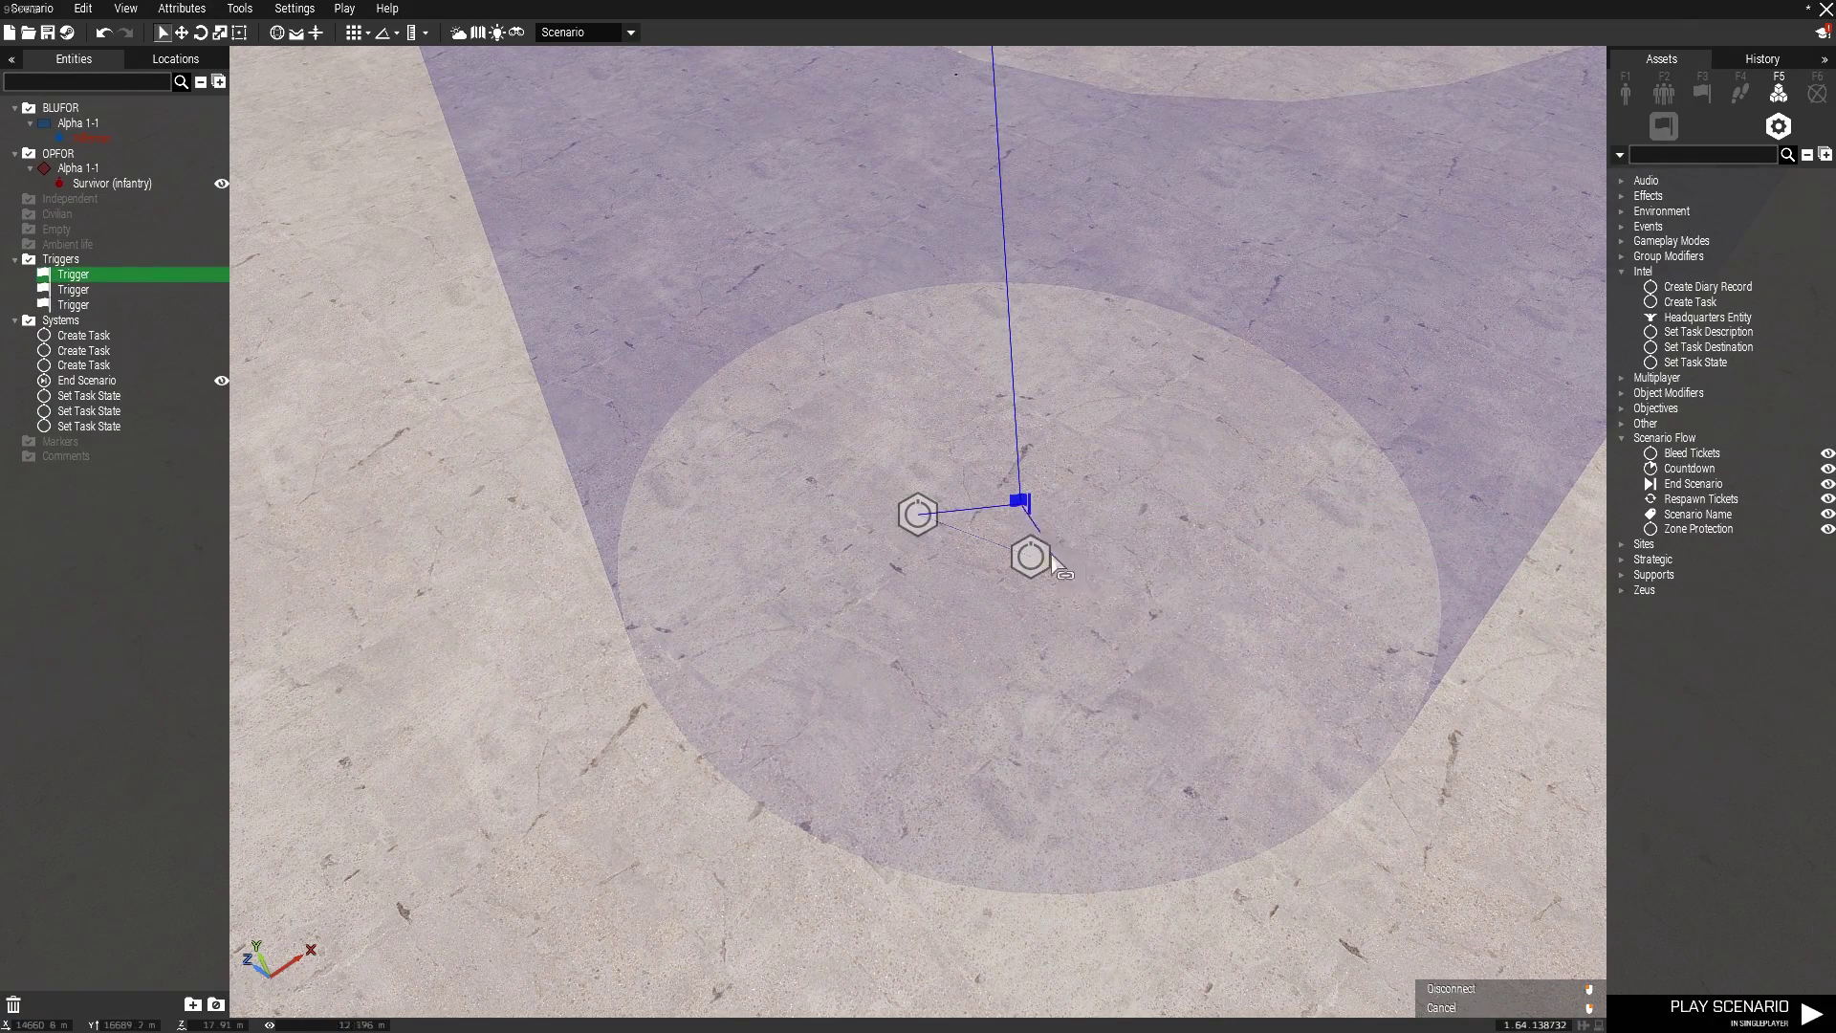
{"action": "right_click", "coordinate": [1168, 524]}
Review the trigger's attributes and the state options of the Set Task State module synced to it
{"action": "double_click", "coordinate": [1029, 508]}
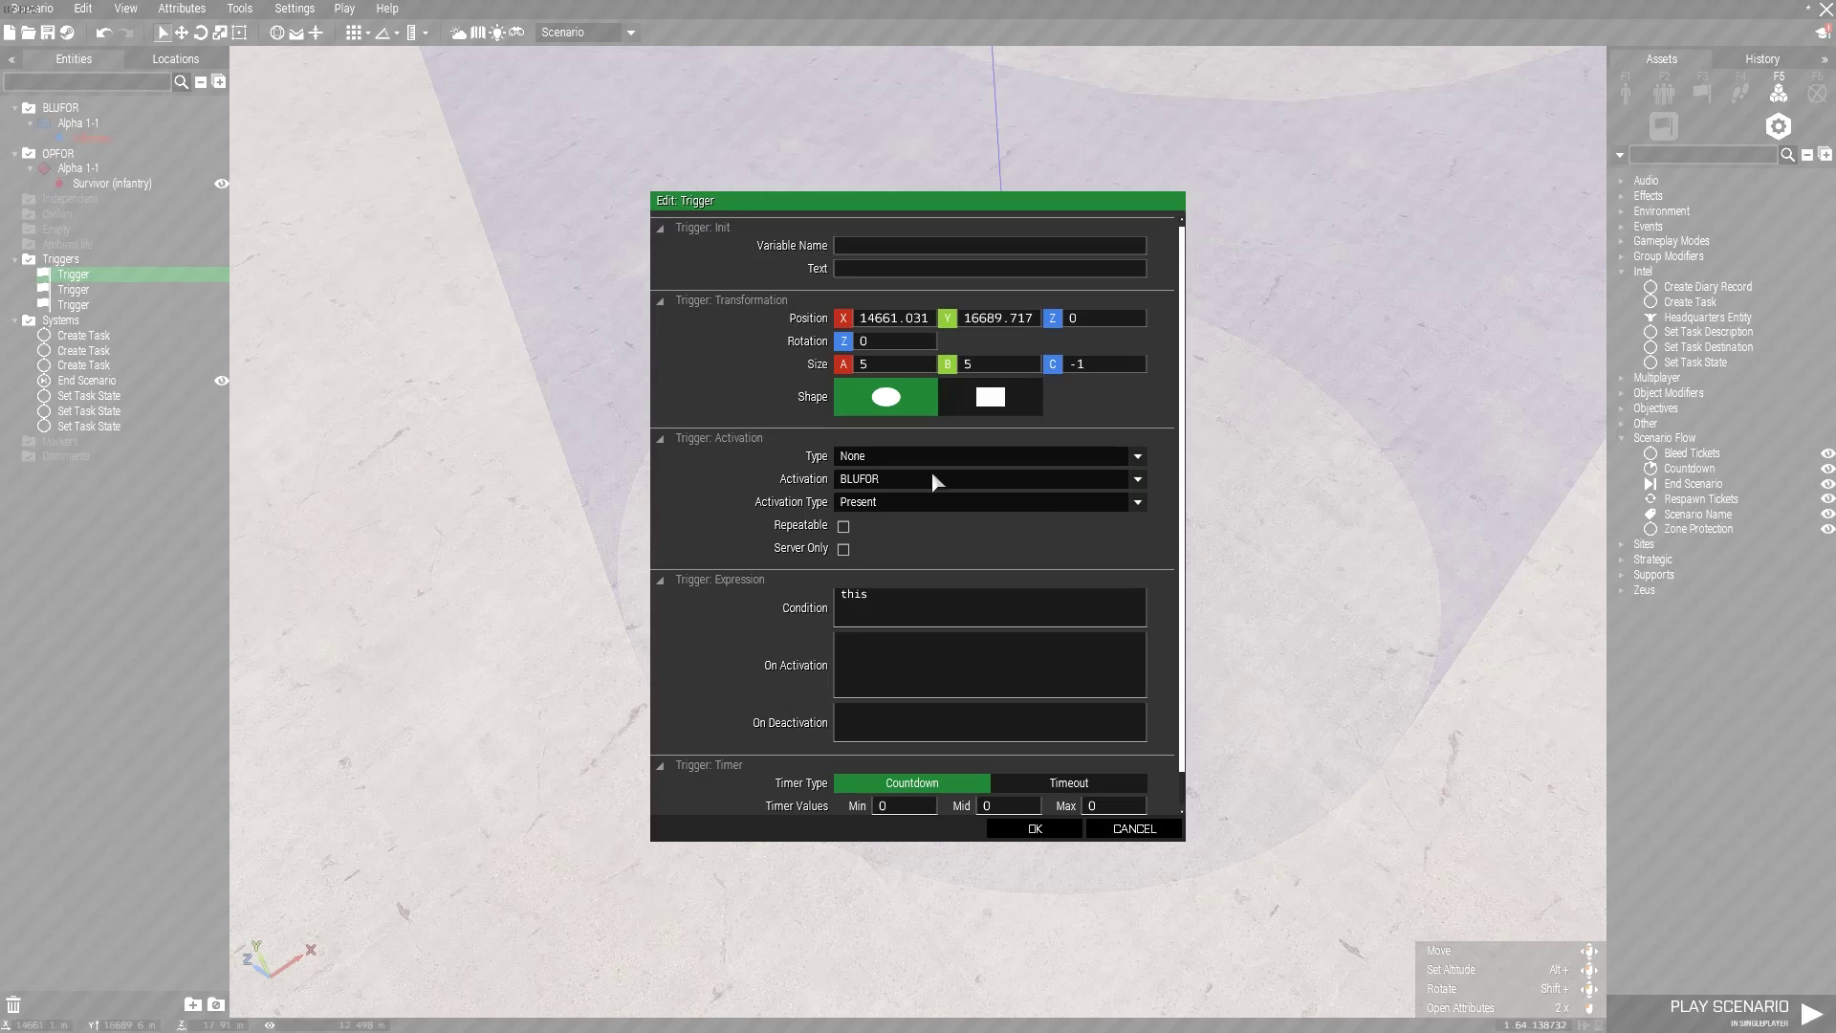
{"action": "key", "text": "Escape"}
{"action": "double_click", "coordinate": [916, 508]}
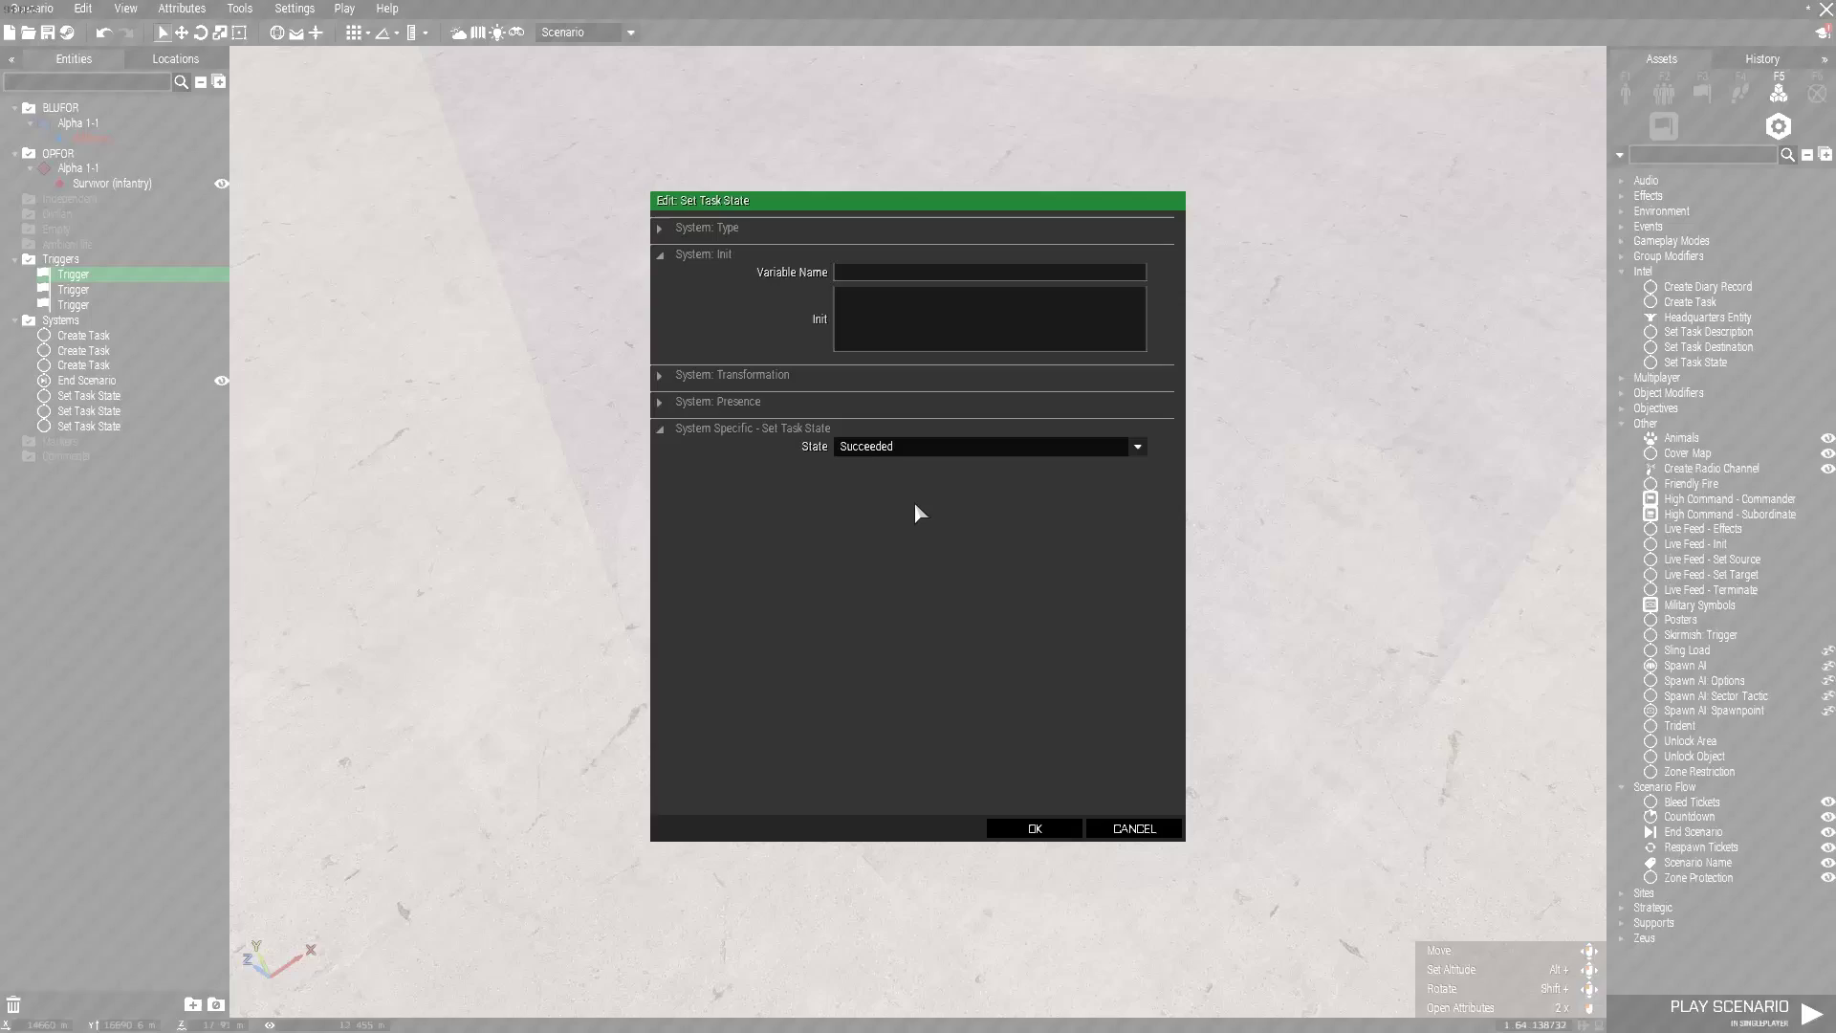
{"action": "left_click", "coordinate": [895, 449]}
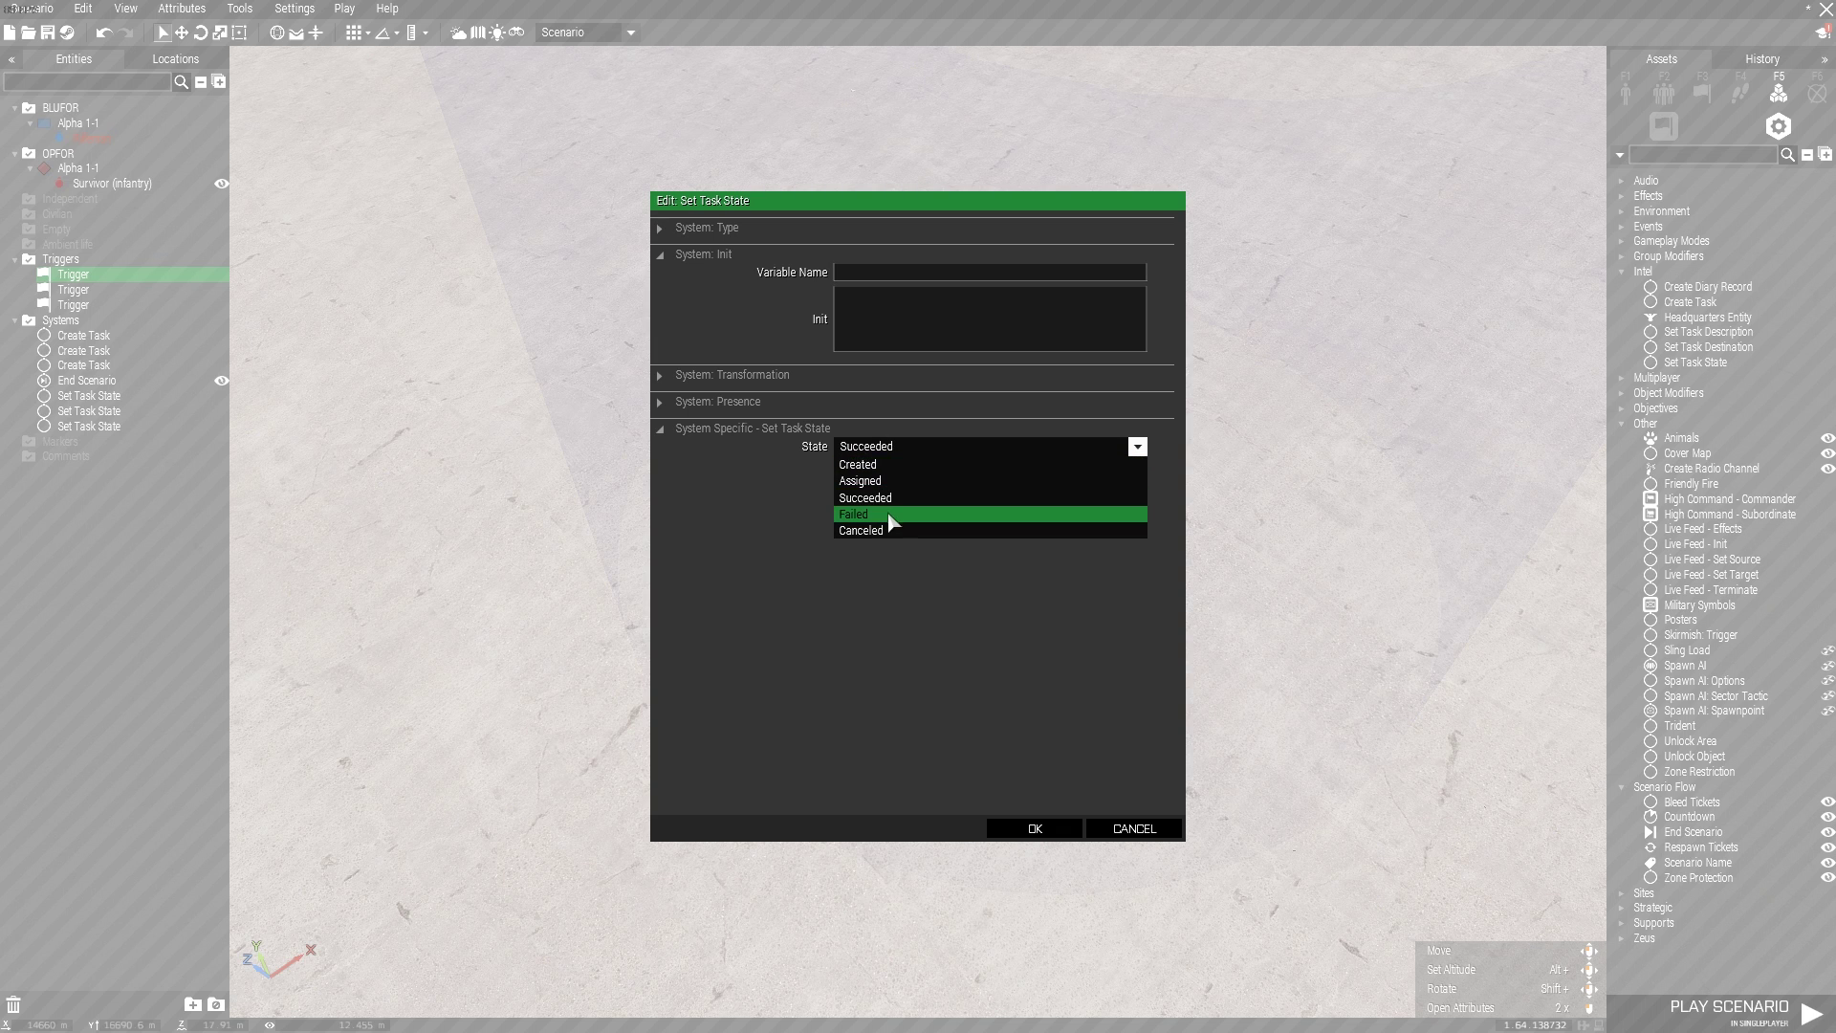
{"action": "left_click", "coordinate": [886, 445]}
{"action": "left_click", "coordinate": [1047, 830]}
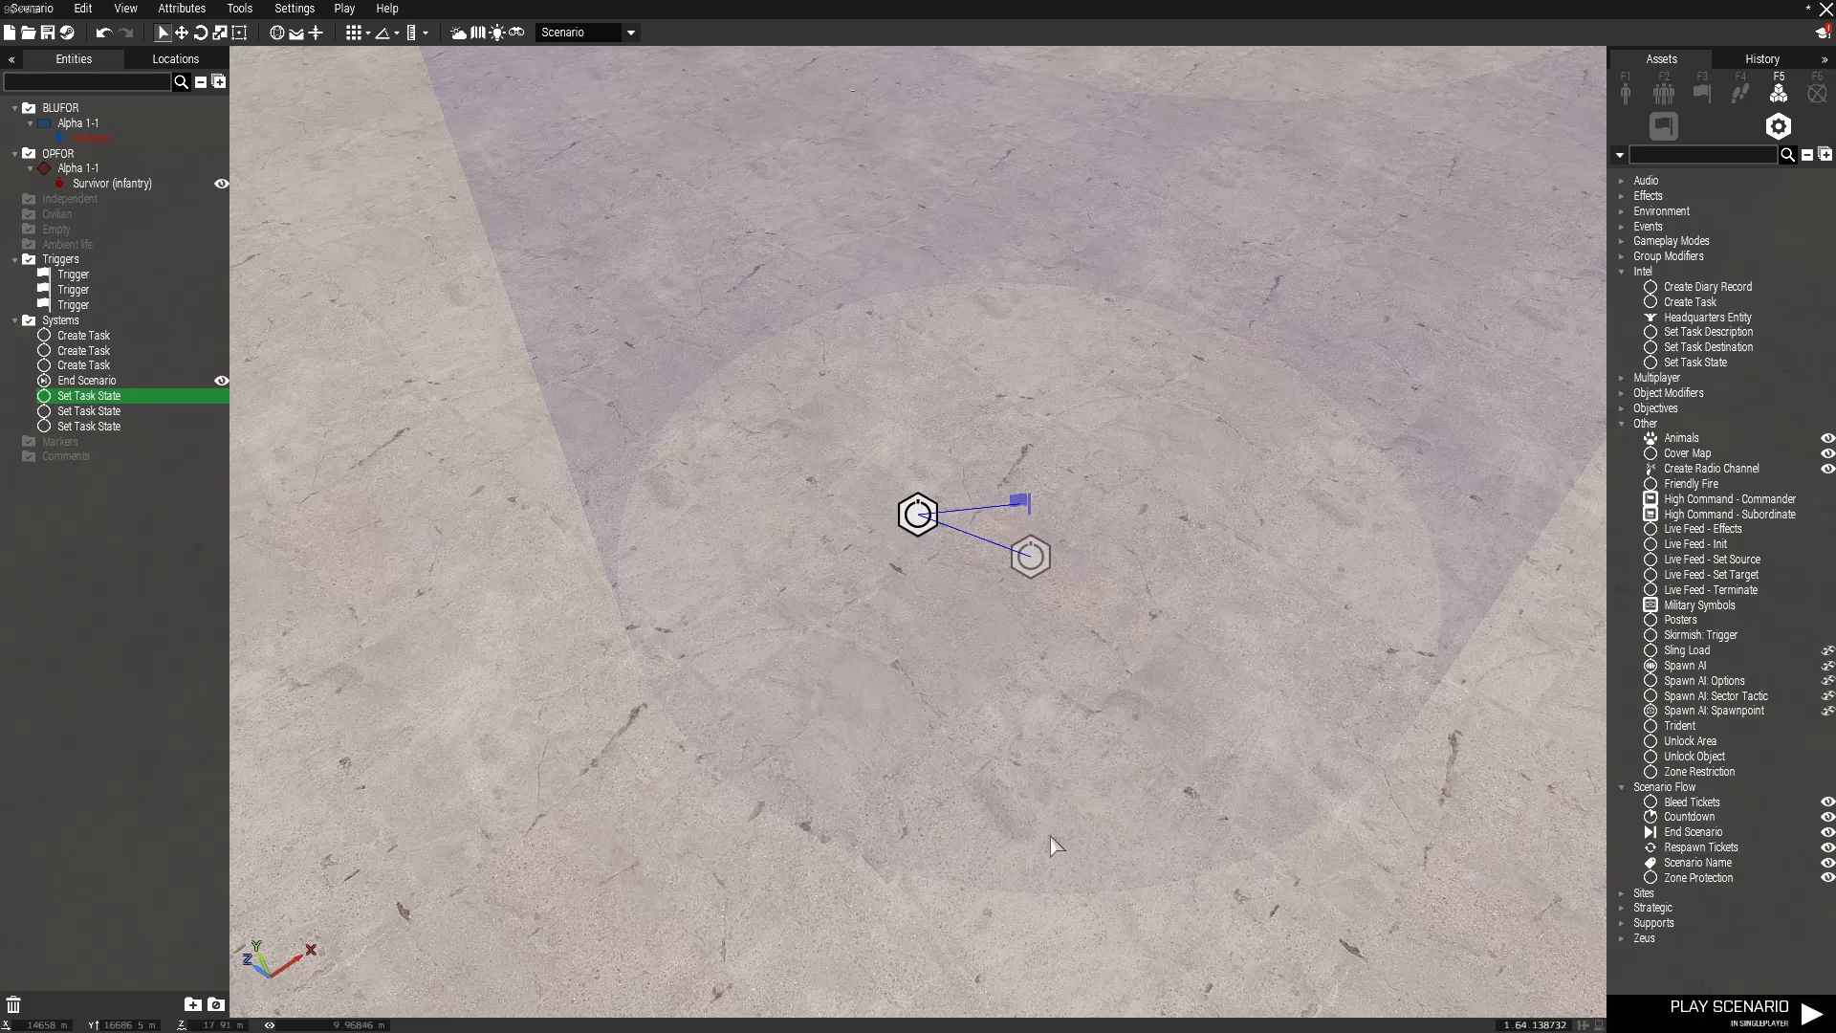
Check the attributes of the Create Task module synced to the Set Task State module
{"action": "left_click", "coordinate": [1024, 561]}
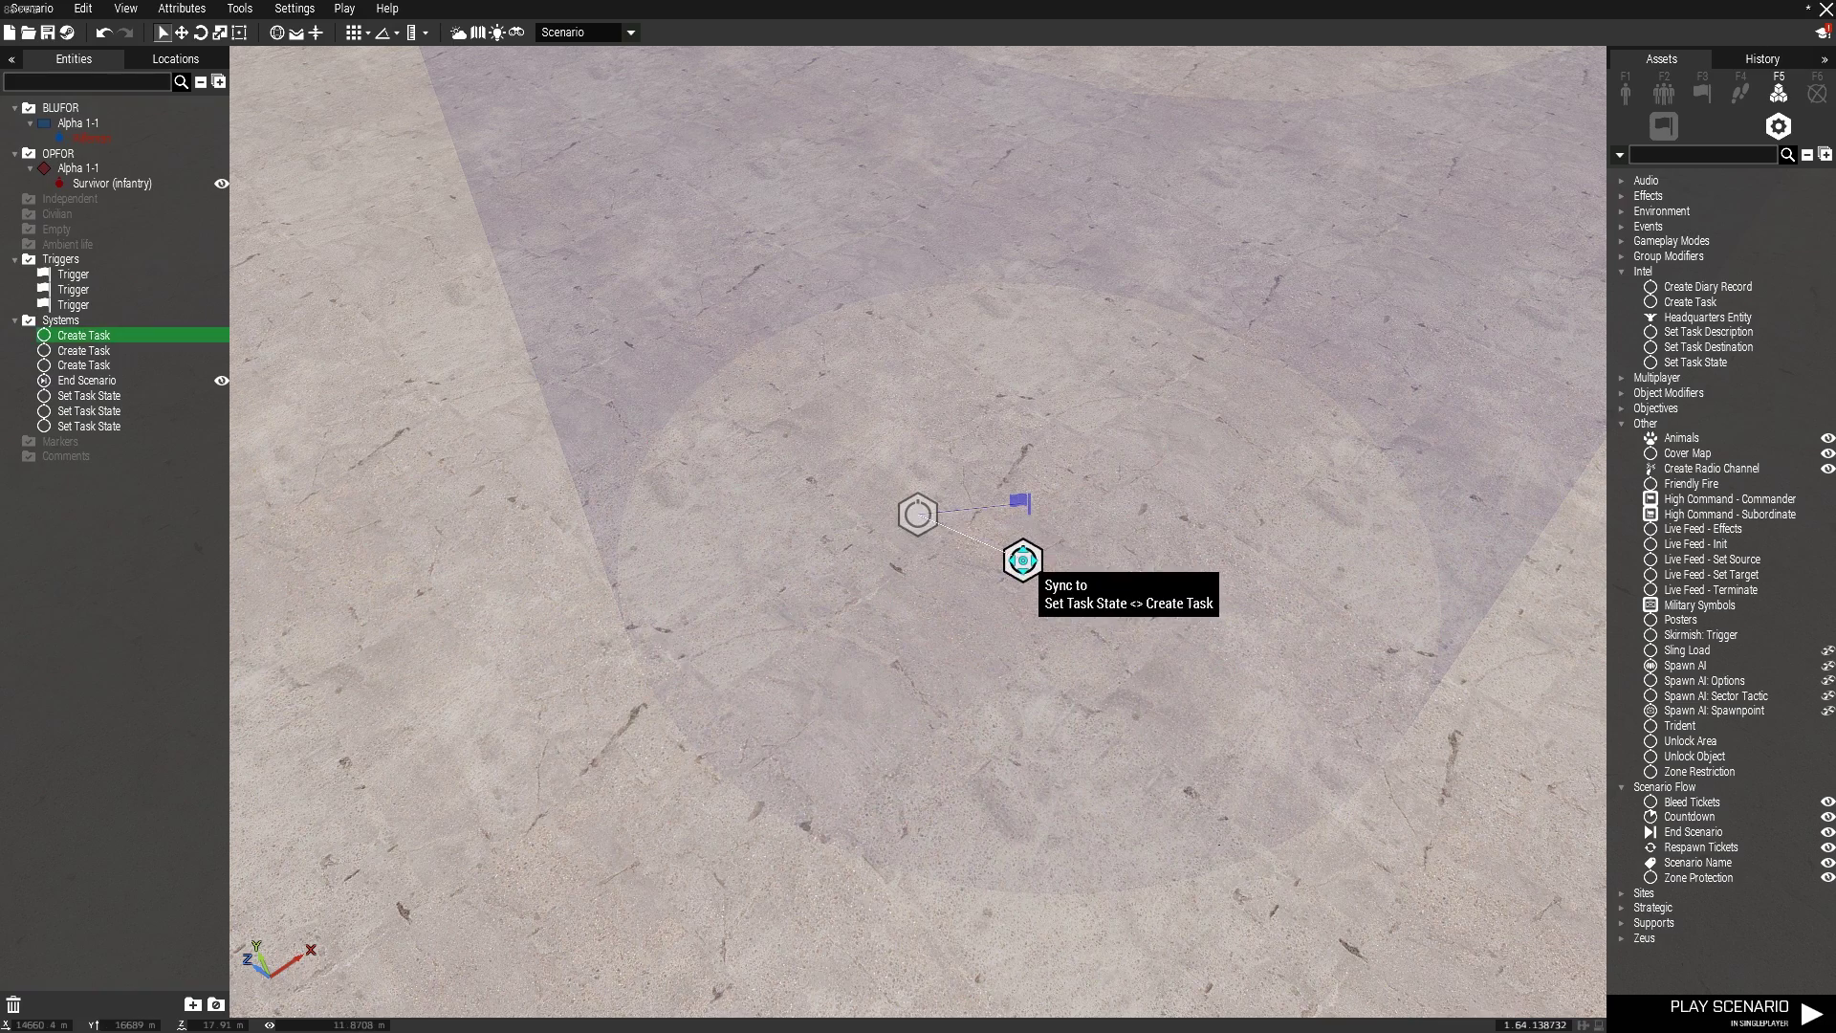
{"action": "double_click", "coordinate": [1024, 560]}
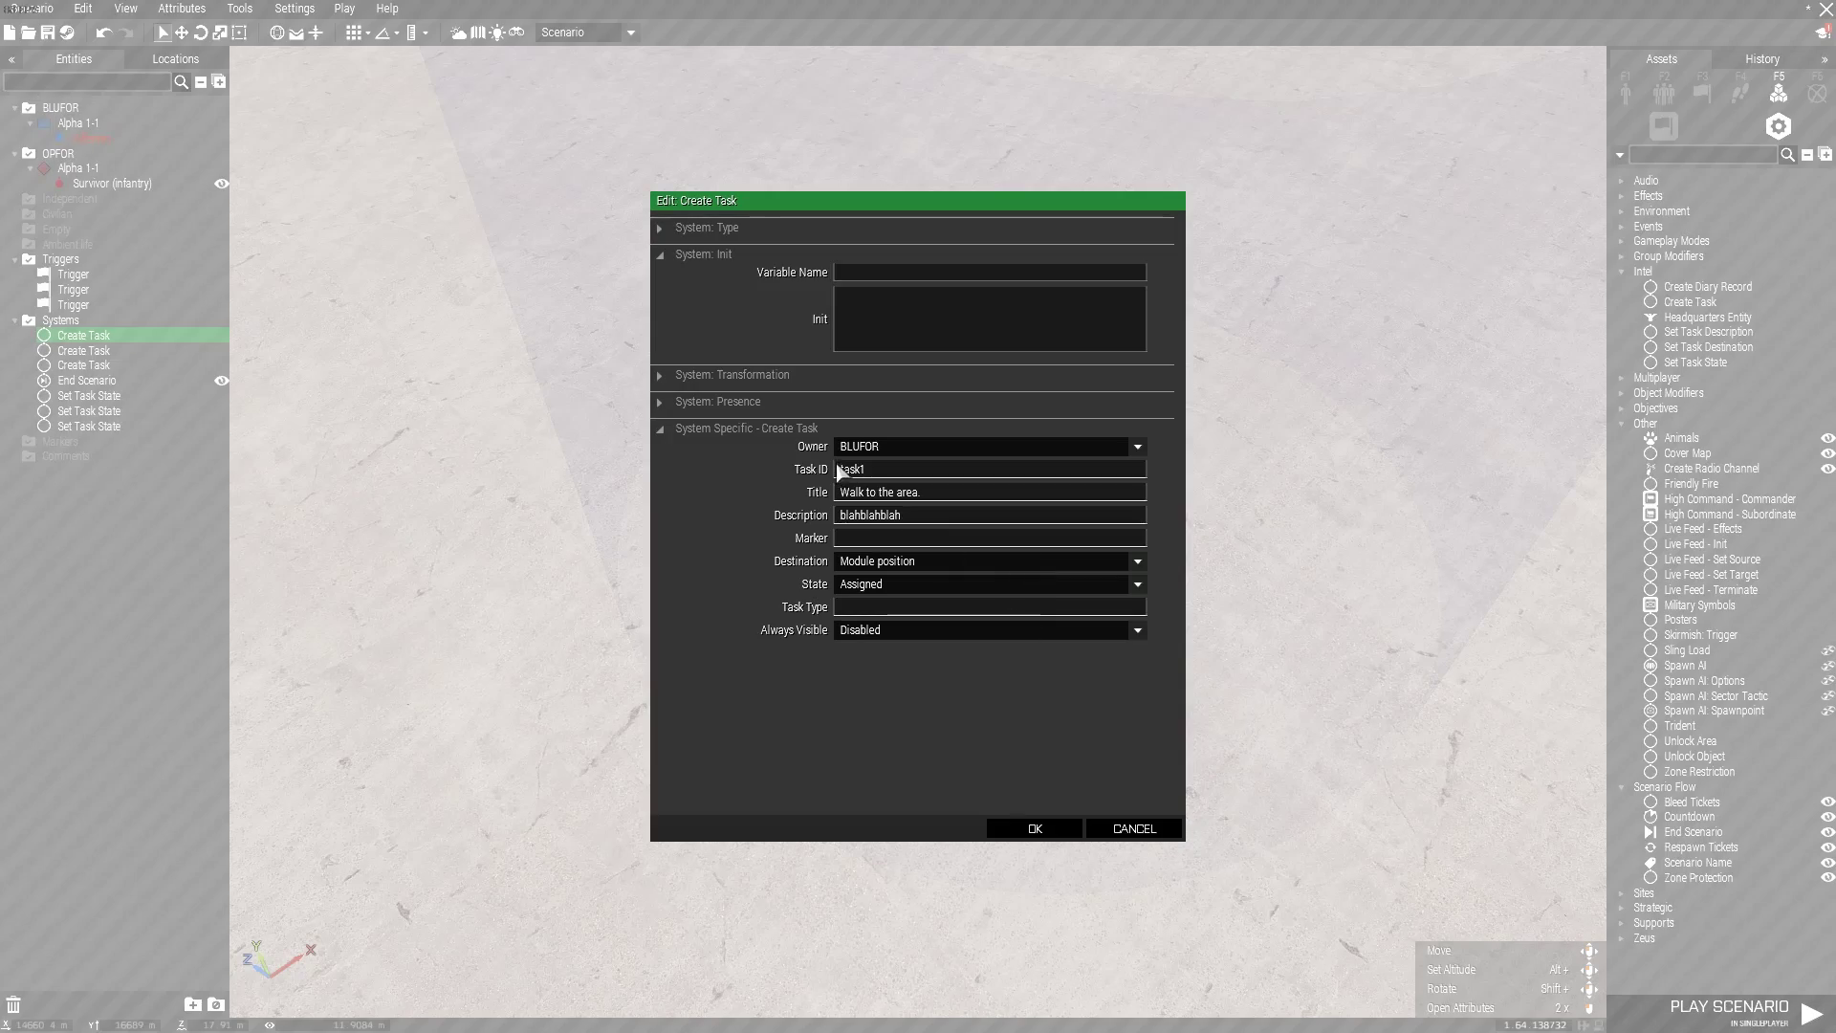
{"action": "key", "text": "Escape"}
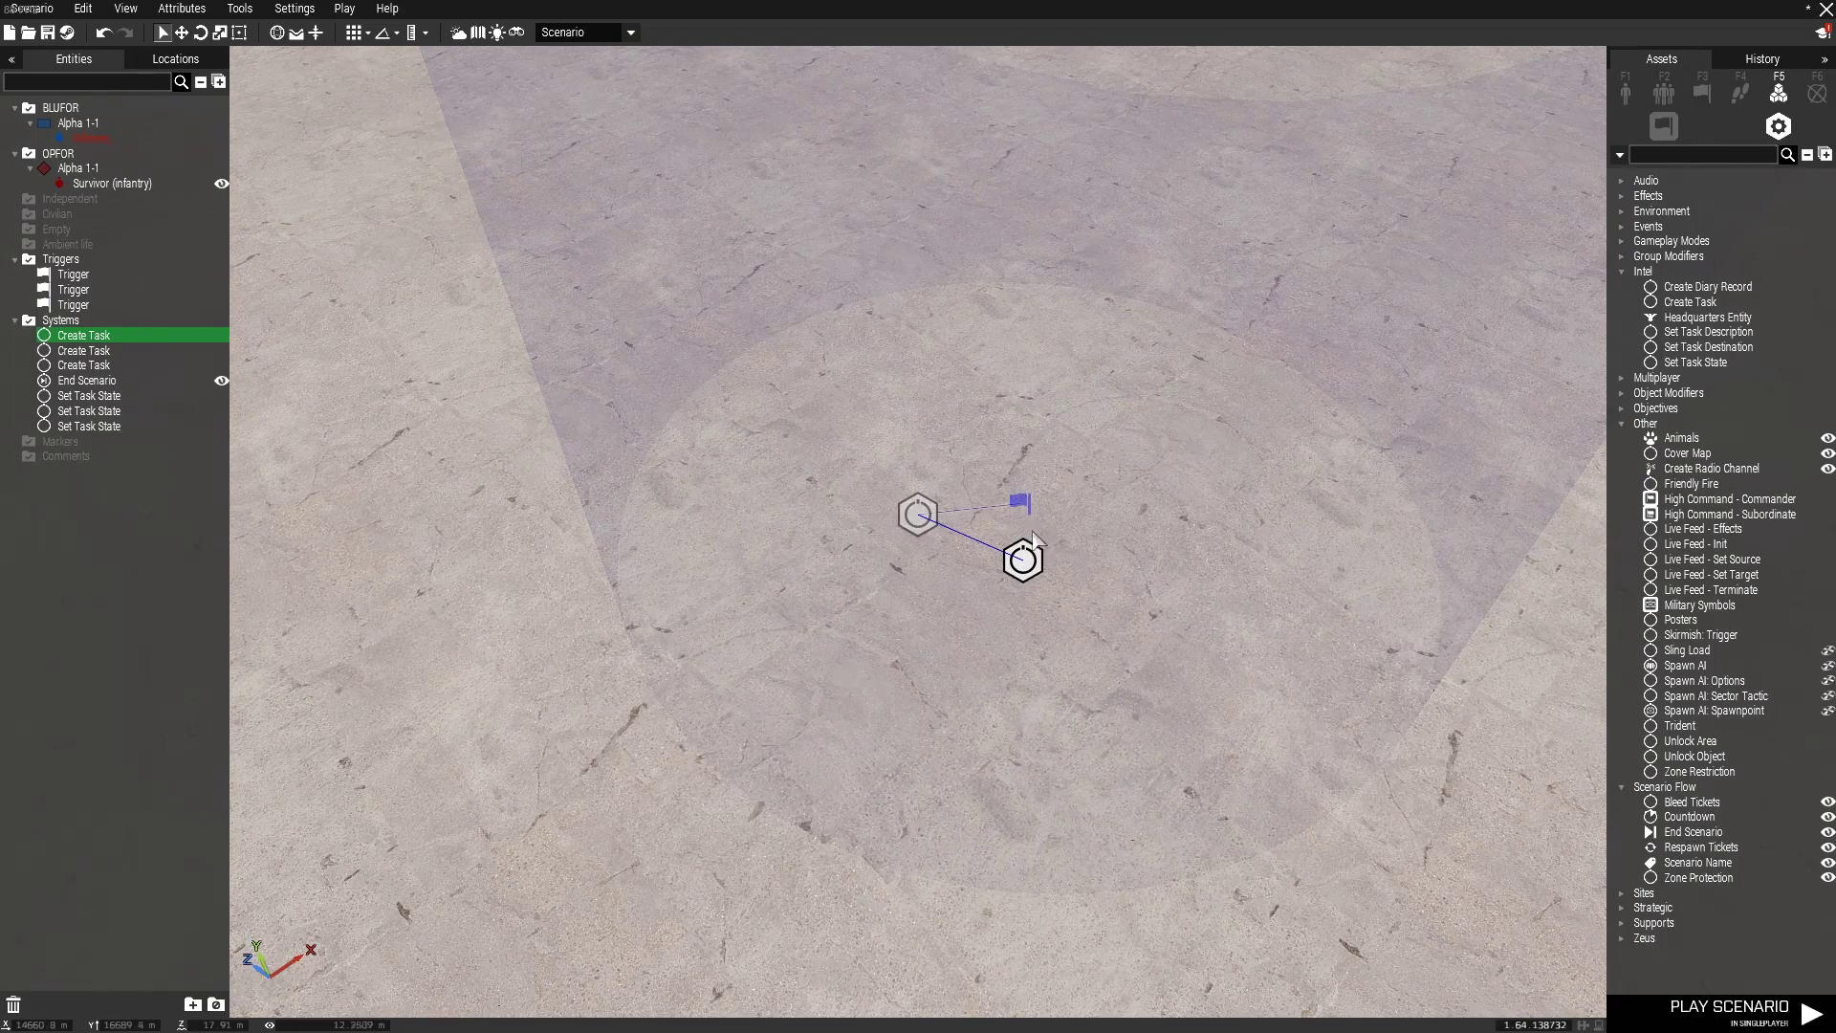
Select the first area's trigger to inspect its sync link to the Create Task module beside the OPFOR soldier
{"action": "scroll", "coordinate": [1048, 483], "scroll_direction": "down", "scroll_amount": 3}
{"action": "right_click_drag", "start_coordinate": [1050, 483], "coordinate": [980, 572]}
{"action": "key", "text": "w"}
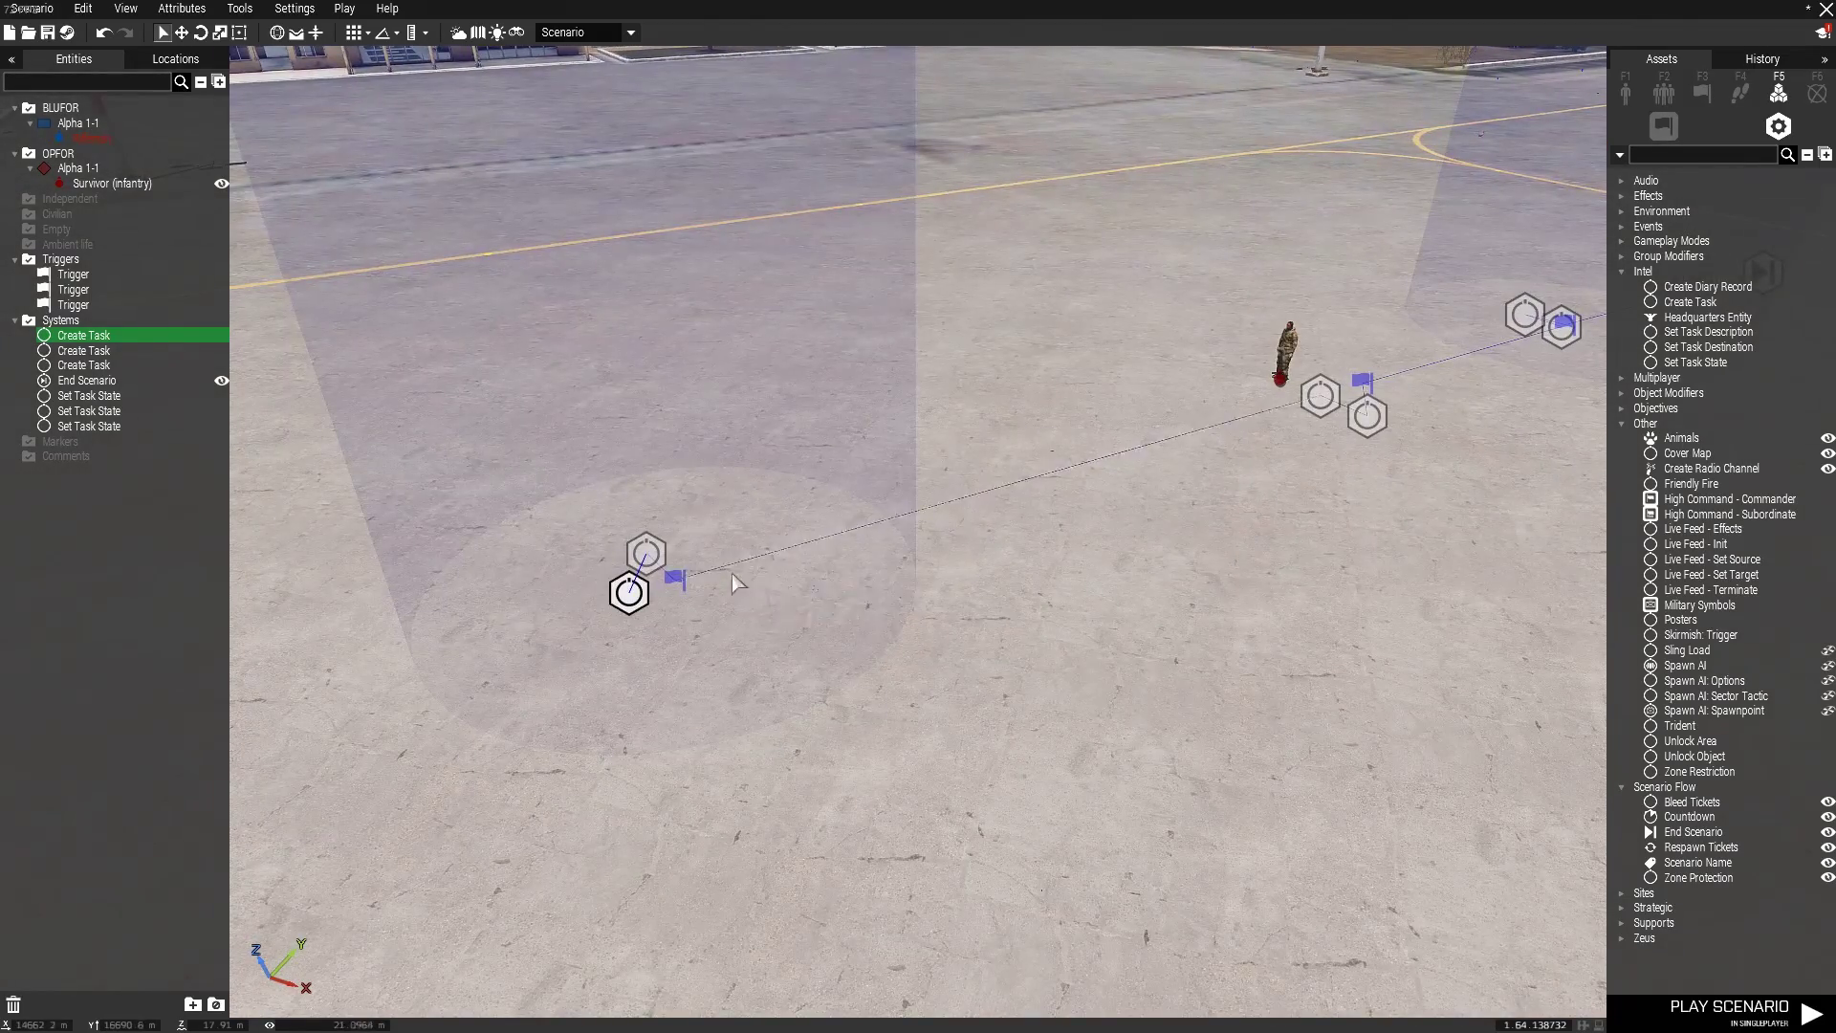
{"action": "right_click_drag", "start_coordinate": [727, 596], "coordinate": [749, 546]}
{"action": "left_click", "coordinate": [808, 448]}
{"action": "key", "text": "a"}
{"action": "right_click_drag", "start_coordinate": [882, 560], "coordinate": [904, 636]}
{"action": "left_click", "coordinate": [1157, 698]}
{"action": "left_click", "coordinate": [1023, 668]}
Review the attributes of the Create Task module beside the OPFOR soldier and close them
{"action": "key", "text": "d"}
{"action": "key", "text": "w"}
{"action": "right_click_drag", "start_coordinate": [1104, 595], "coordinate": [1018, 622]}
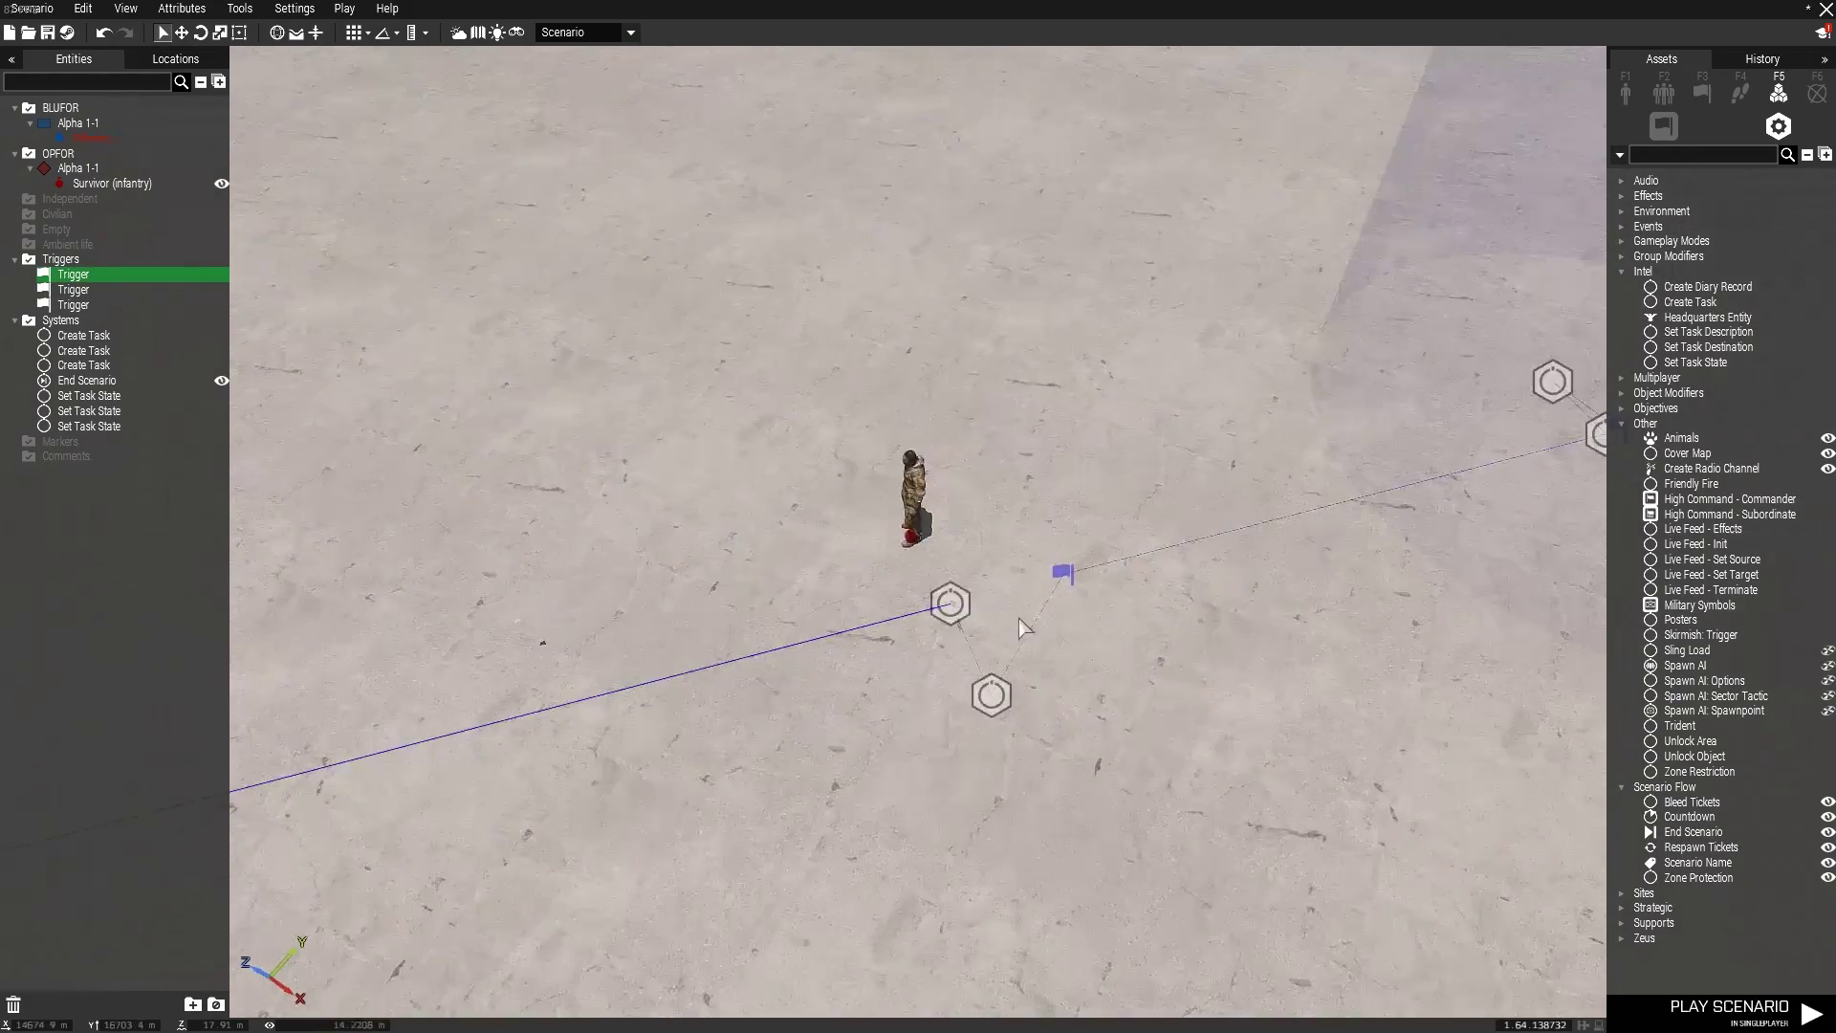
{"action": "double_click", "coordinate": [952, 604]}
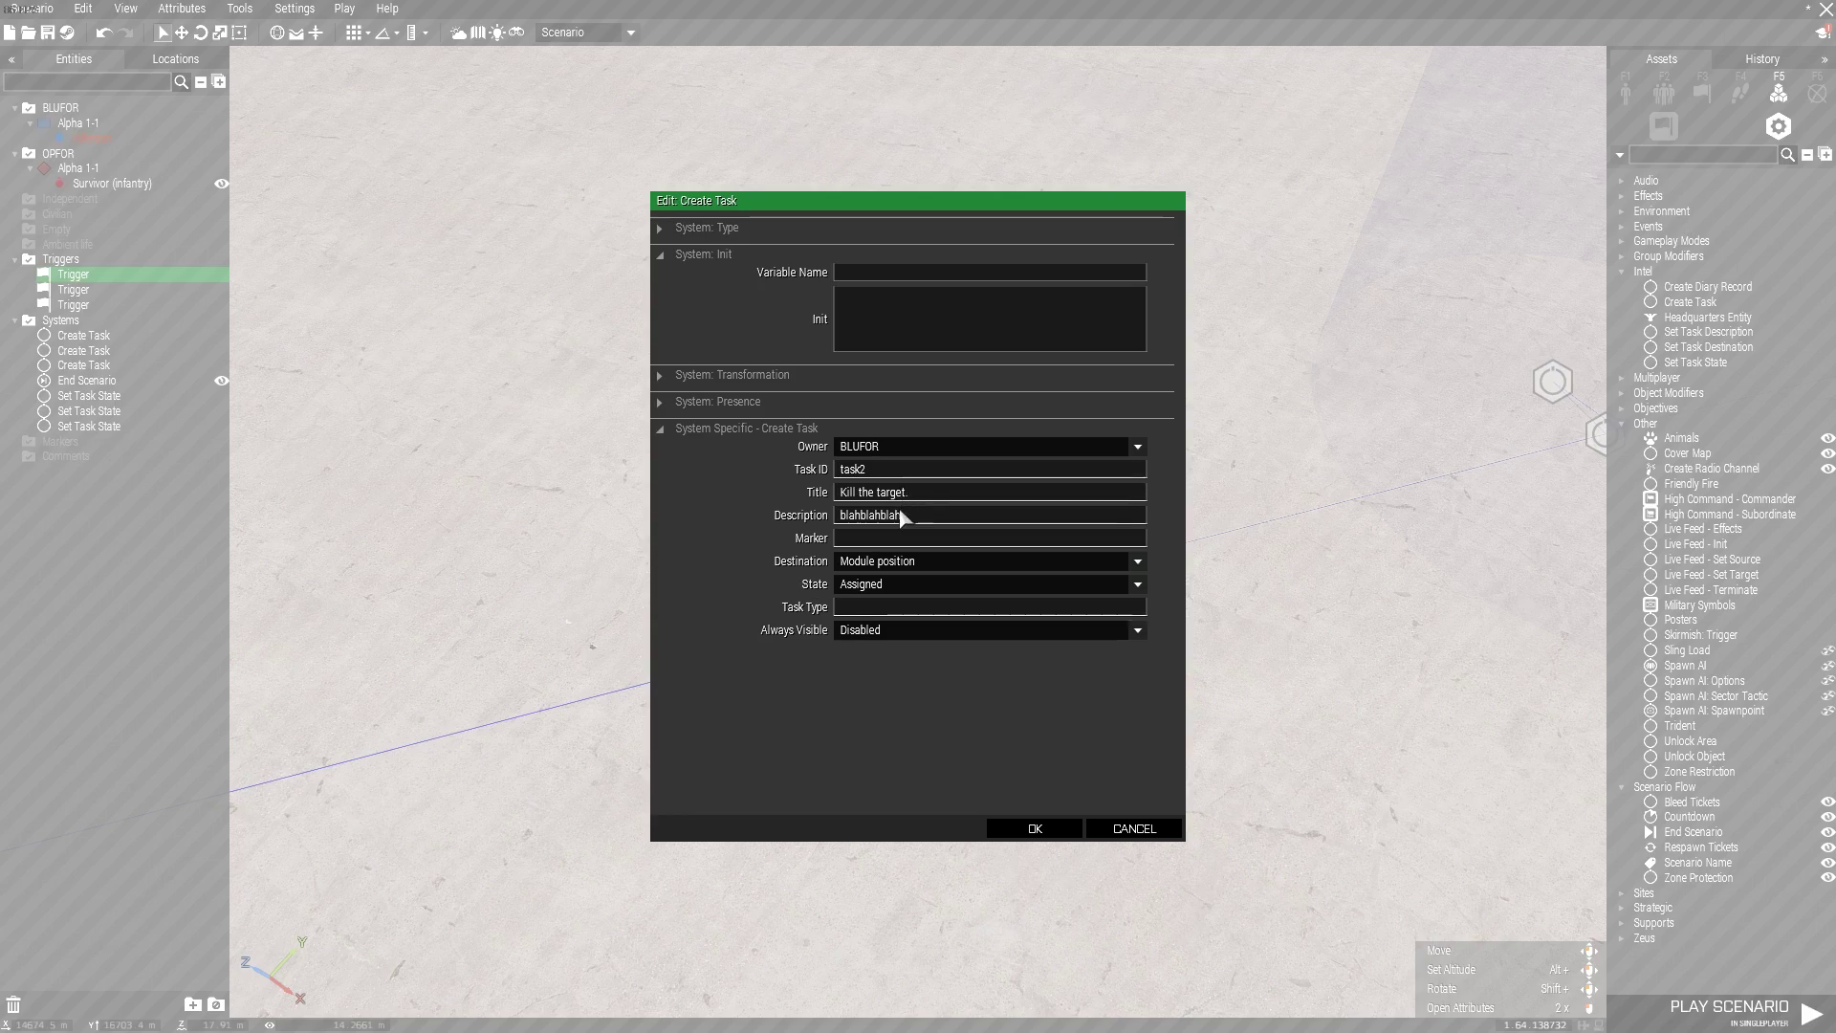
{"action": "key", "text": "Escape"}
{"action": "key", "text": "s"}
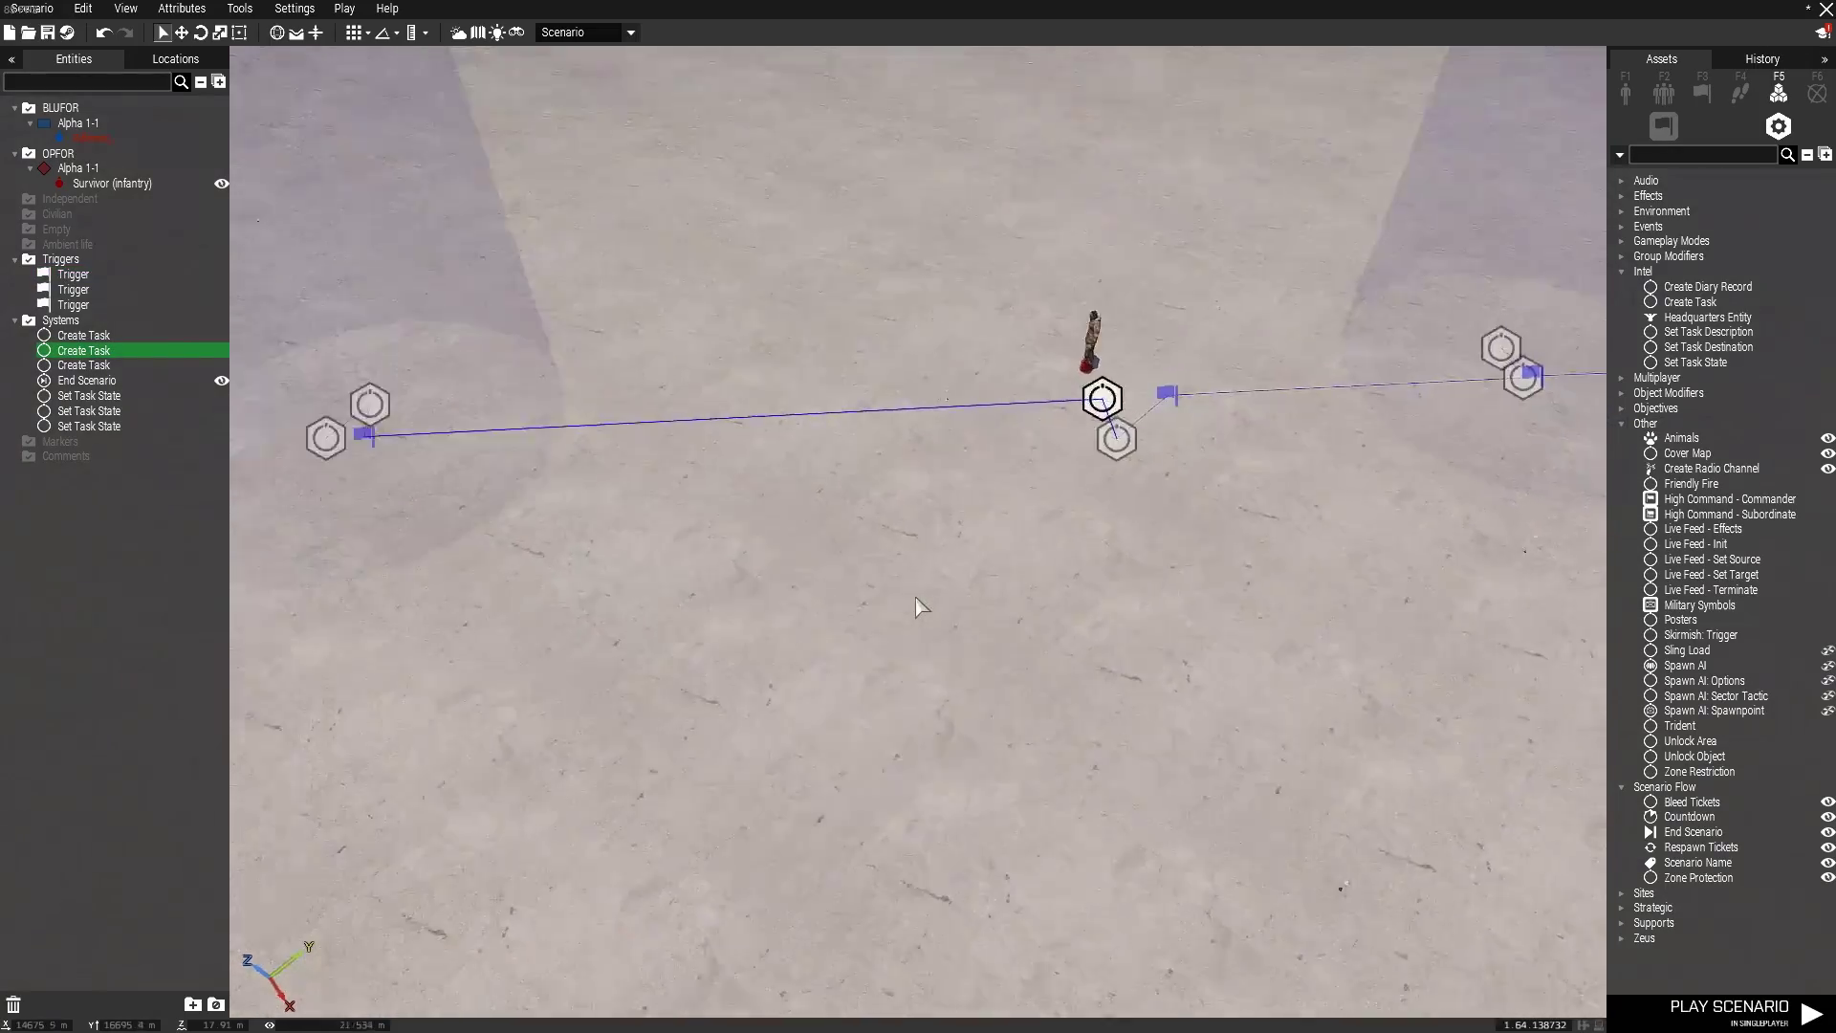
{"action": "key", "text": "a"}
{"action": "right_click_drag", "start_coordinate": [922, 606], "coordinate": [1147, 557]}
{"action": "key", "text": "w"}
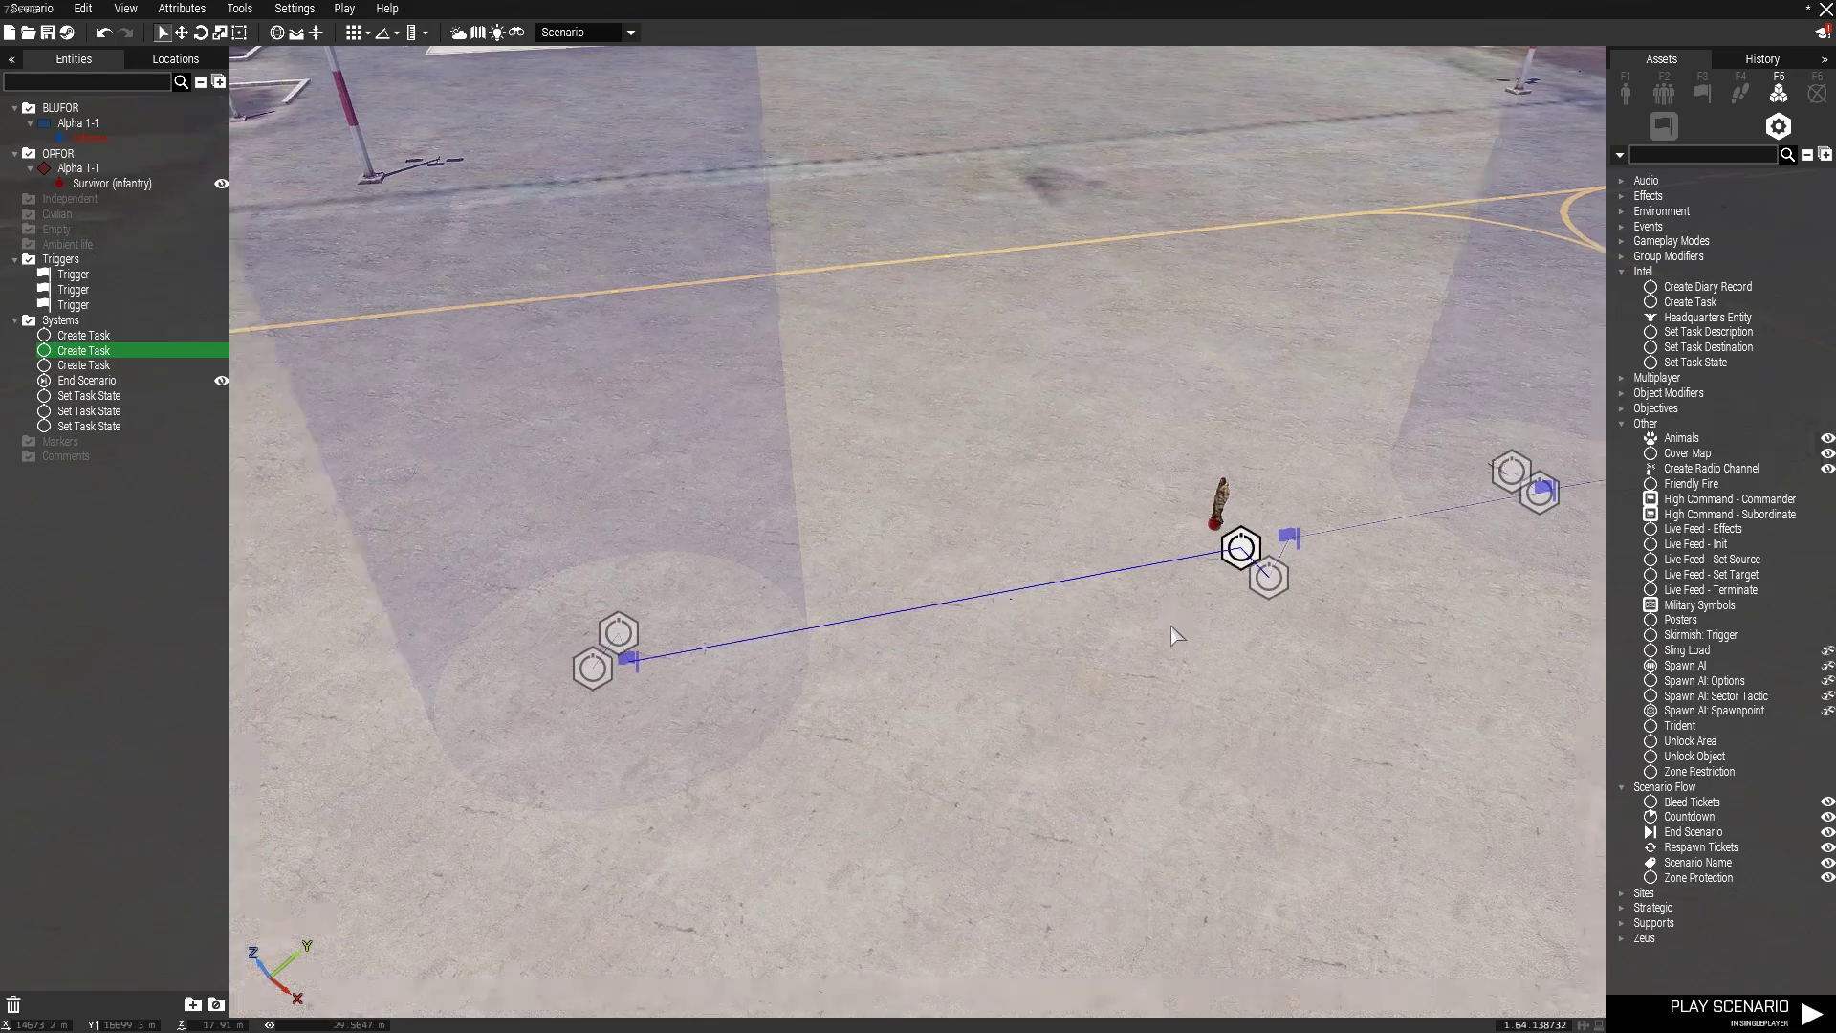
{"action": "key", "text": "s"}
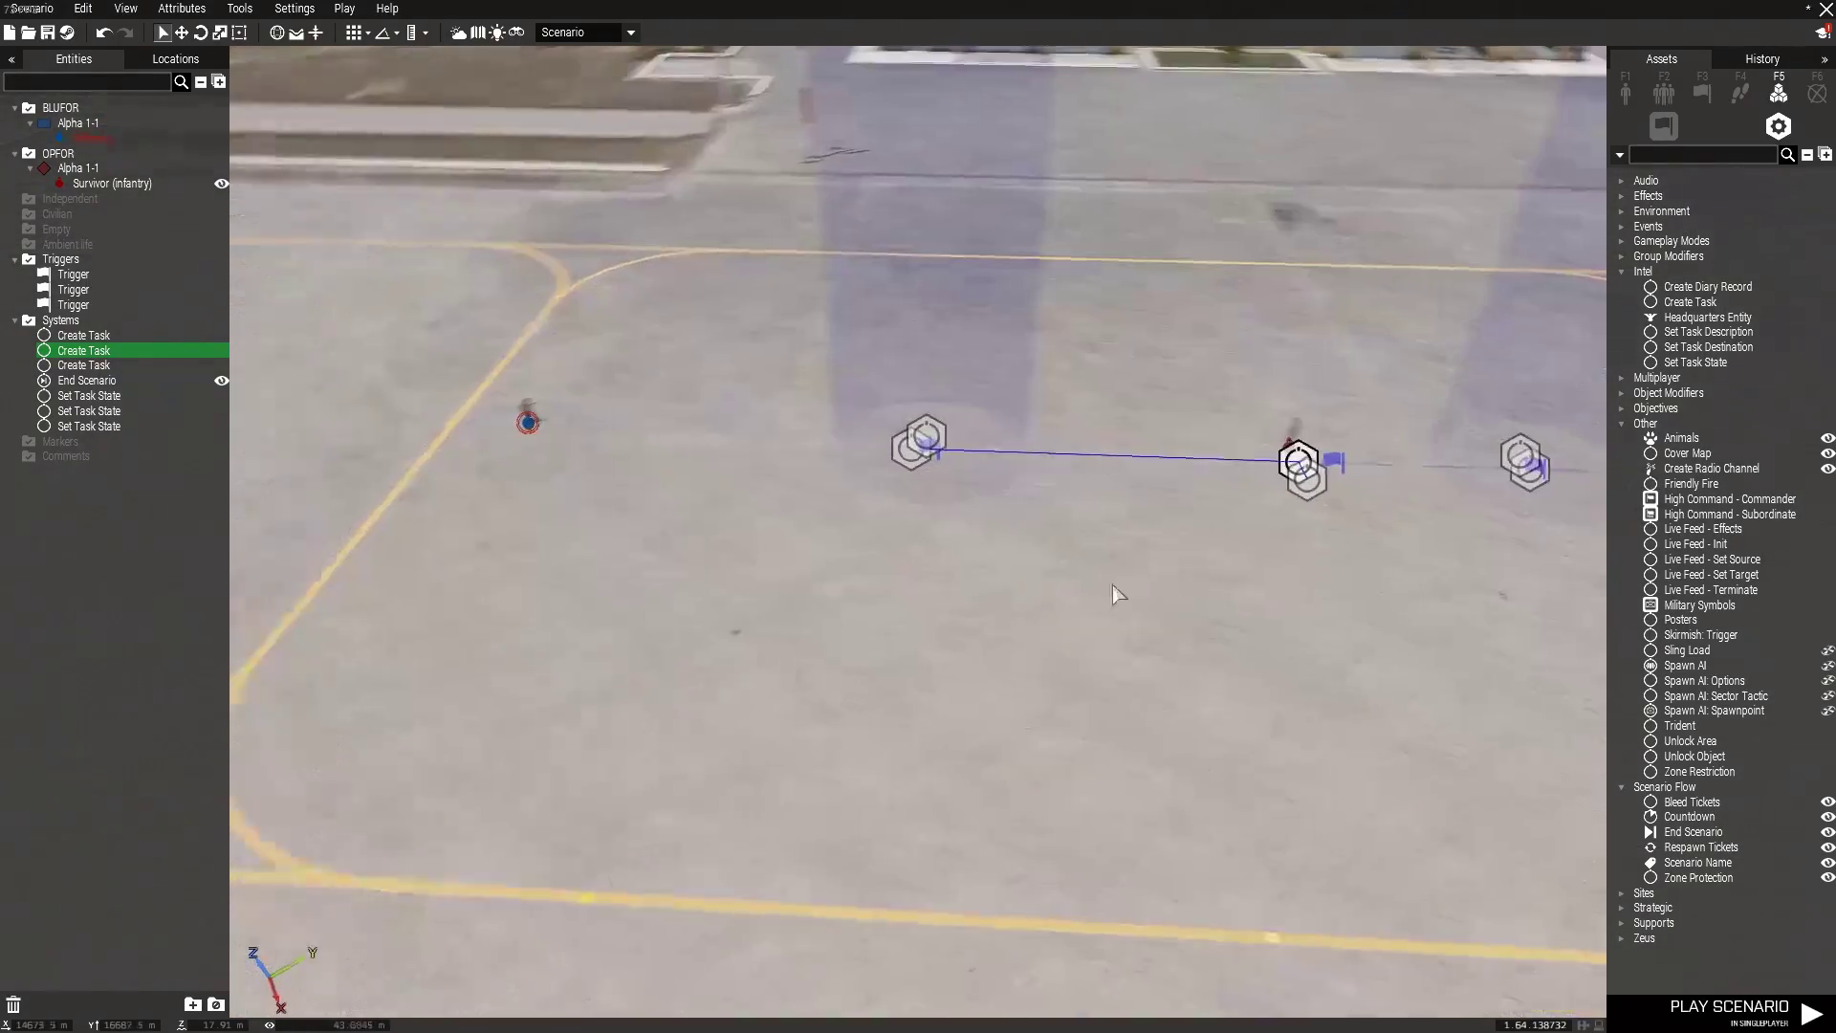
{"action": "key", "text": "a"}
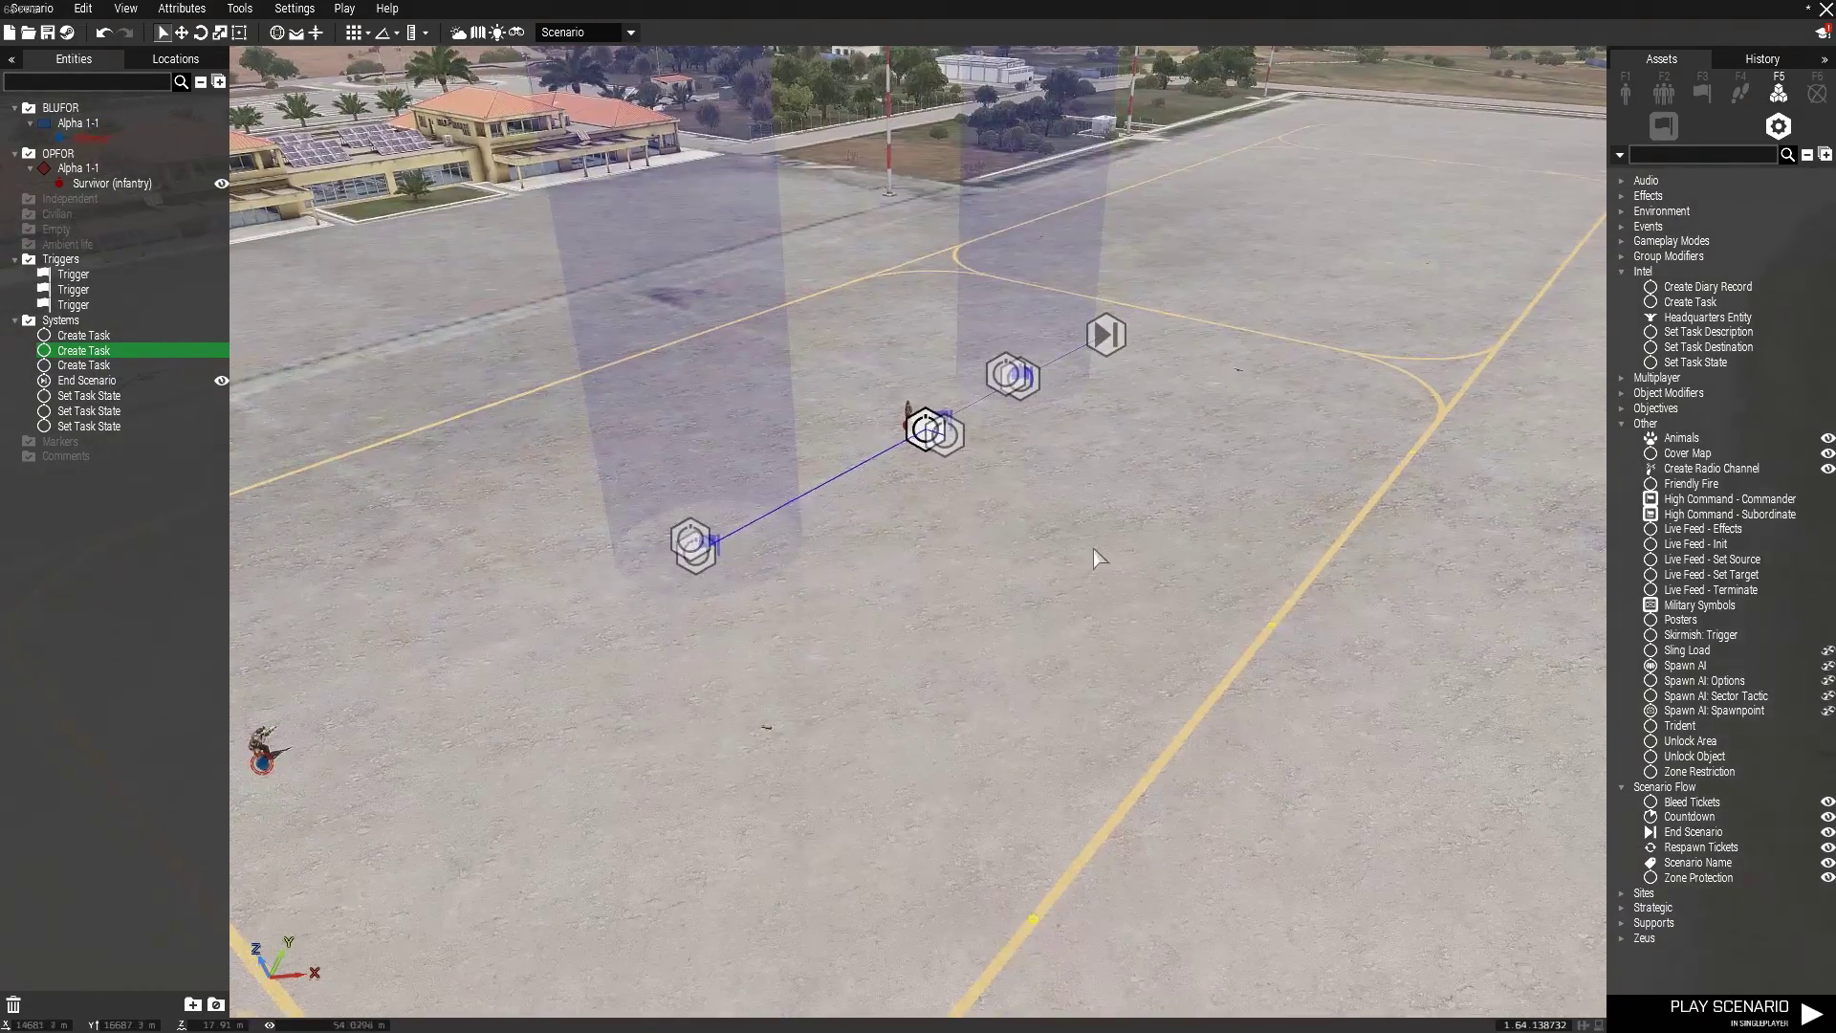